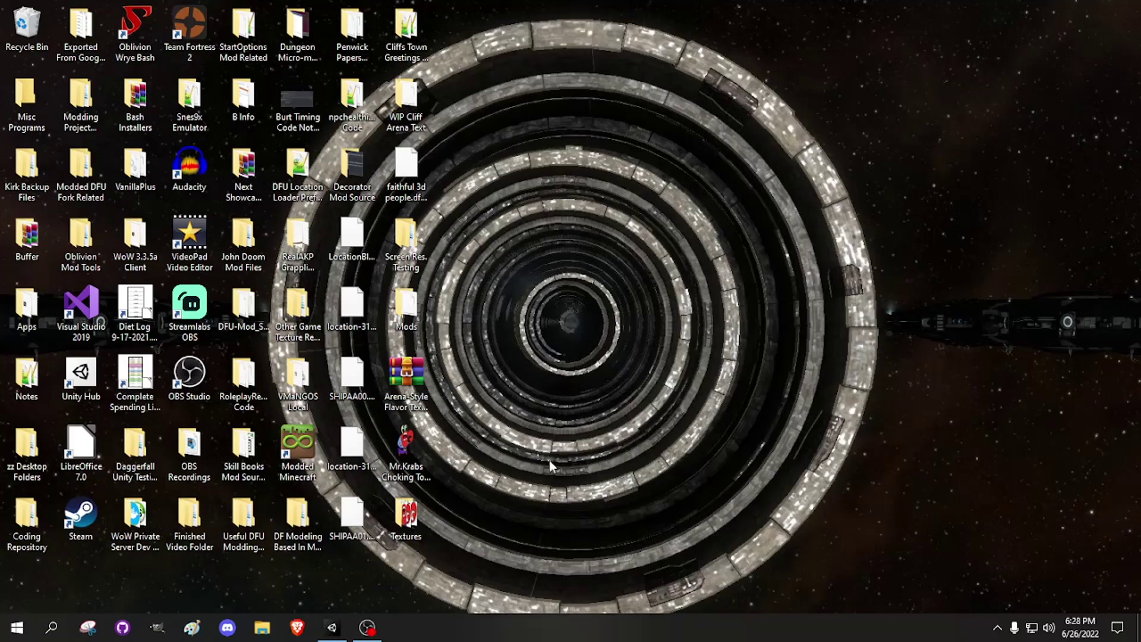
Step: Restore the Daggerfall Unity project window in the Unity Editor from the taskbar
{"action": "left_click", "coordinate": [334, 629]}
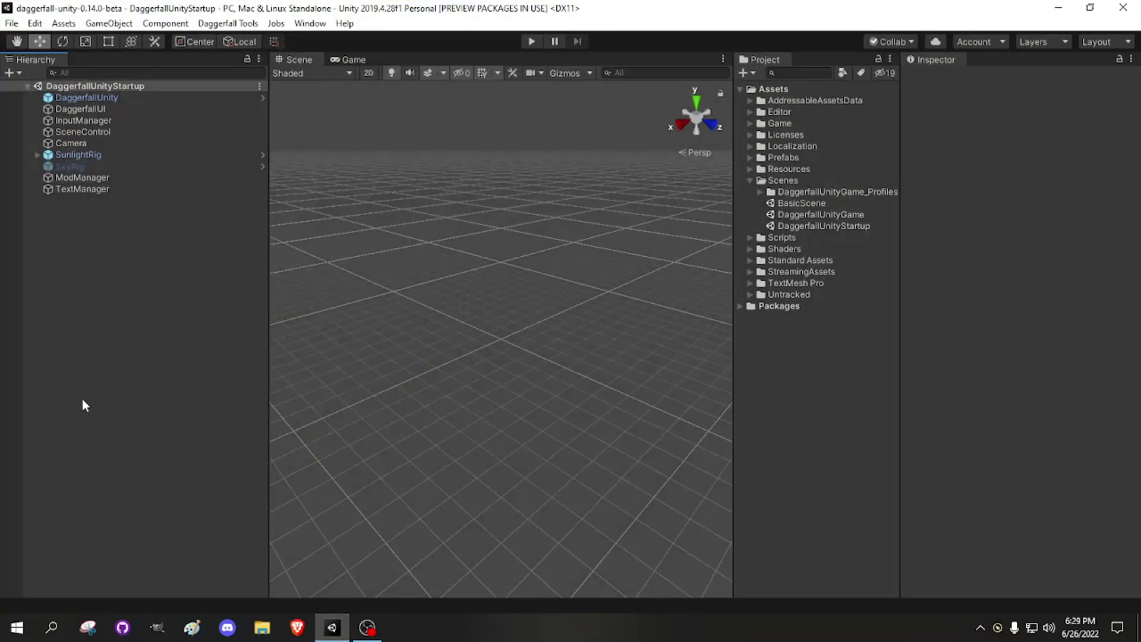
Step: Switch to the desktop, open its Textures folder, and return to the Unity Editor
{"action": "left_click", "coordinate": [334, 629]}
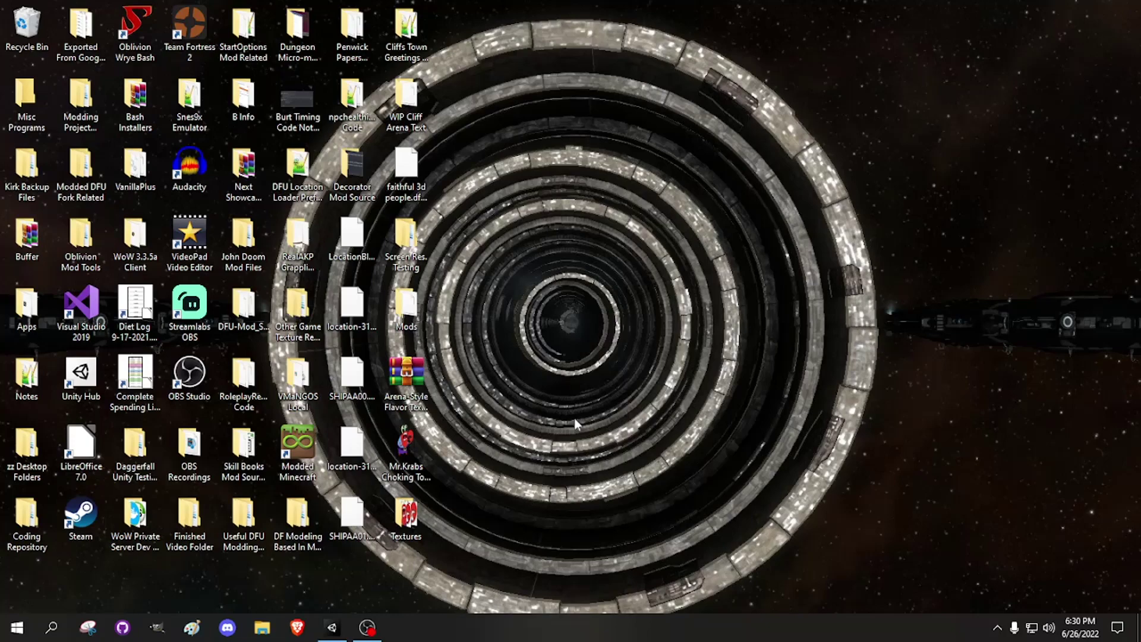
{"action": "left_click", "coordinate": [332, 629]}
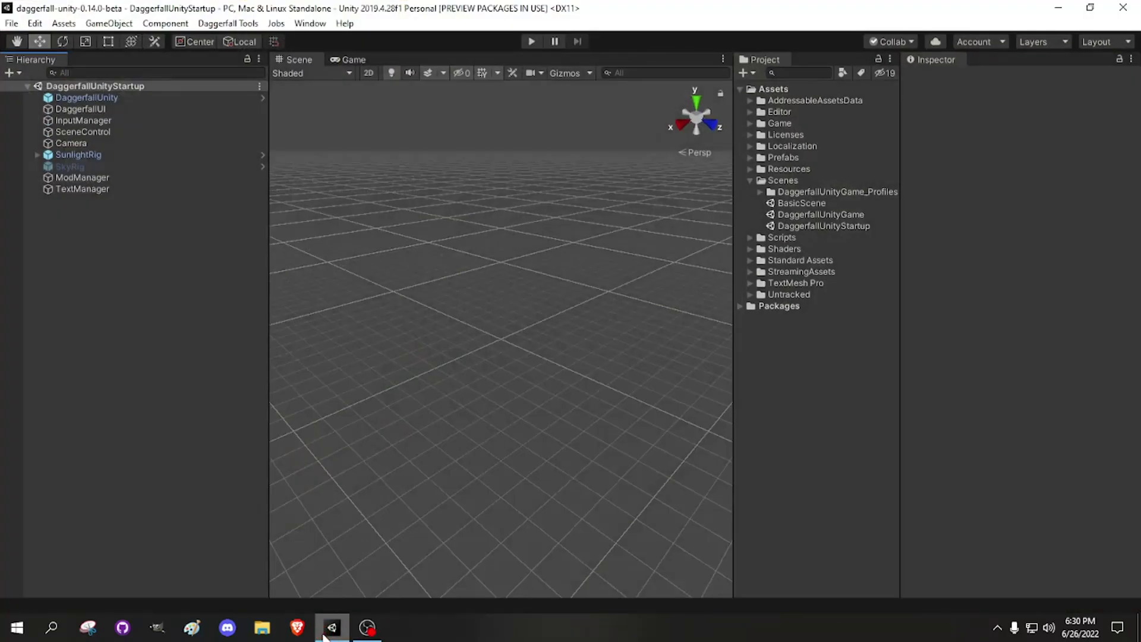
{"action": "left_click", "coordinate": [332, 628]}
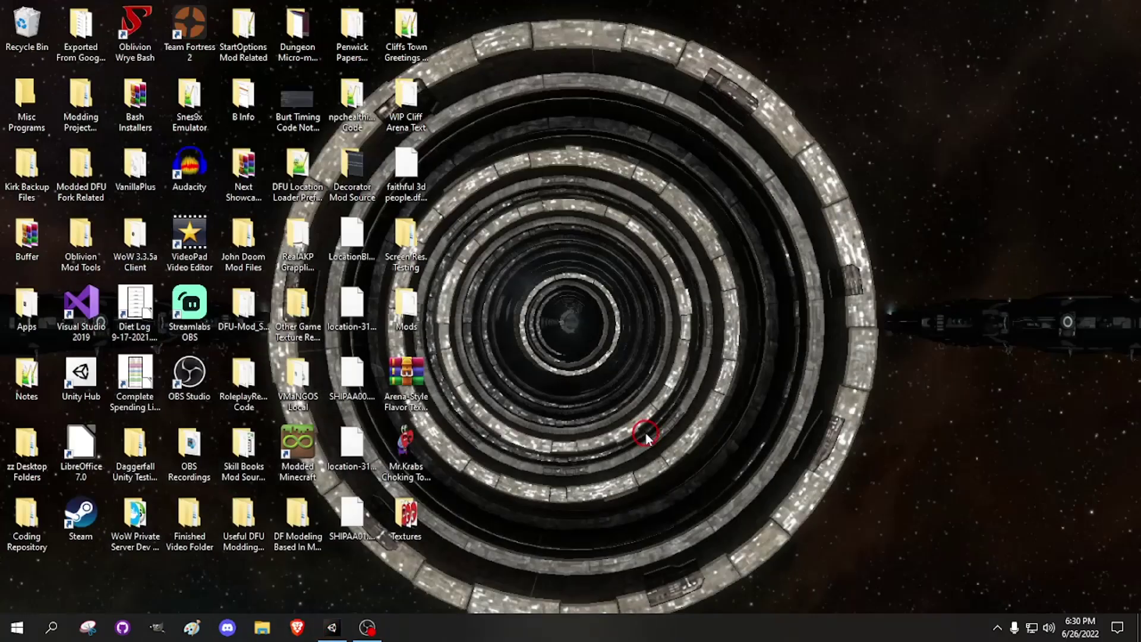
{"action": "double_click", "coordinate": [406, 519]}
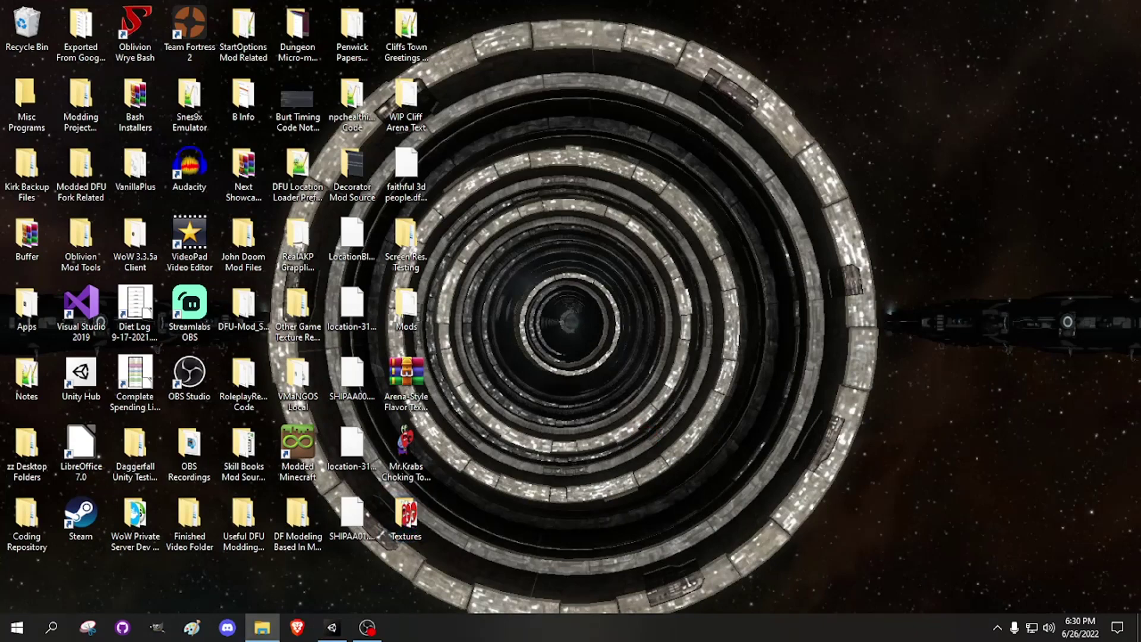
{"action": "left_click", "coordinate": [332, 627]}
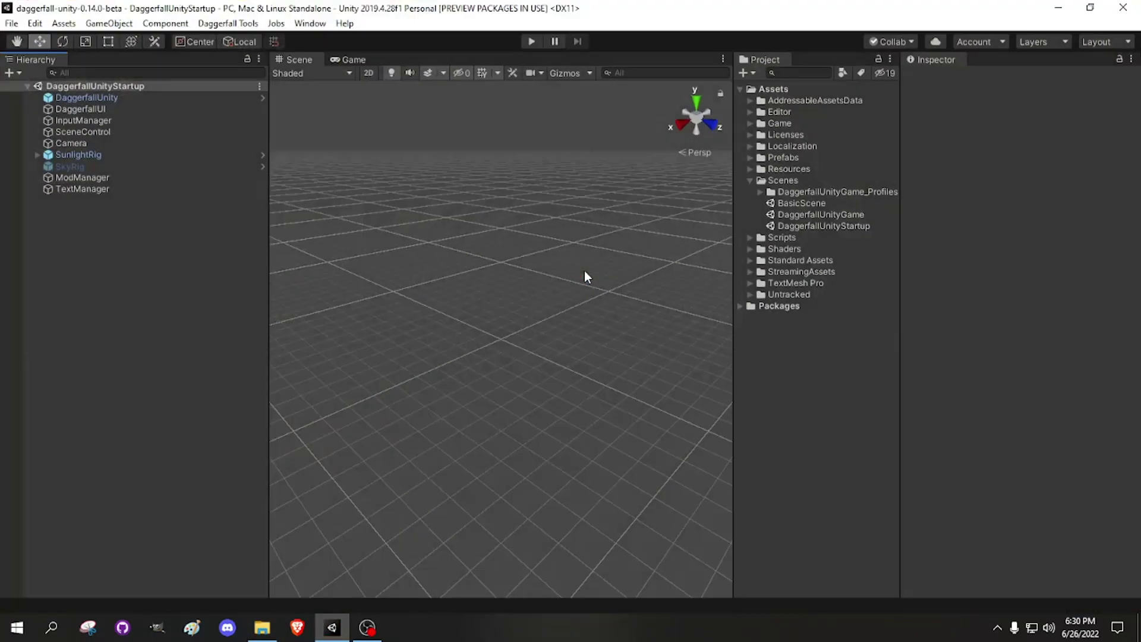
Step: Collapse Scenes, then briefly expand and re-collapse StreamingAssets and its Textures folder
{"action": "left_click", "coordinate": [749, 182]}
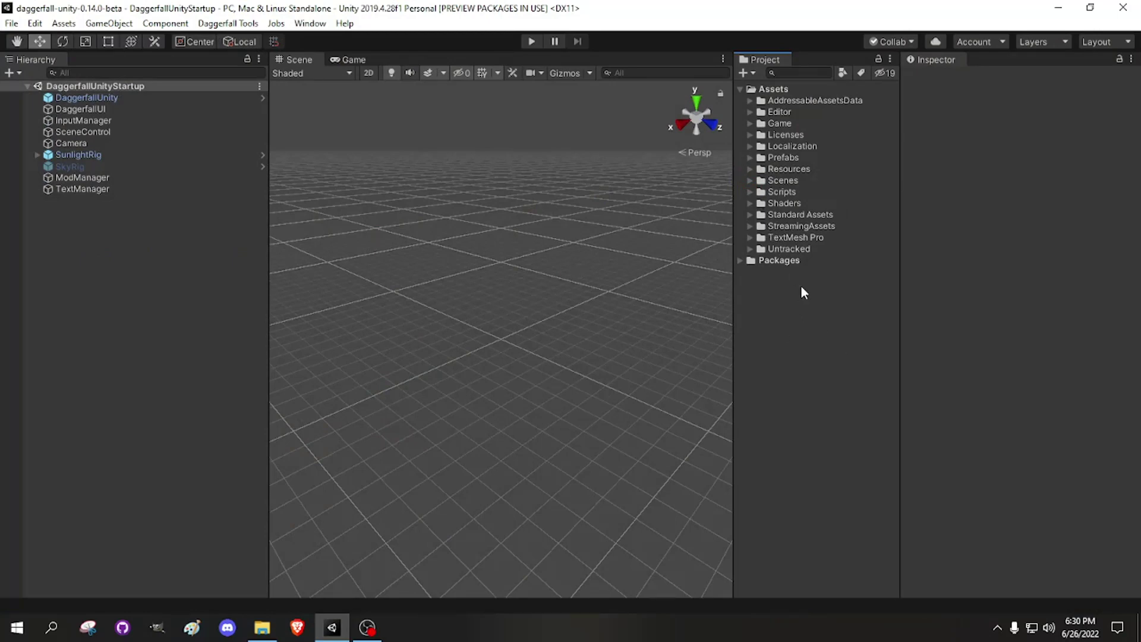
{"action": "left_click", "coordinate": [751, 226]}
{"action": "left_click", "coordinate": [761, 408]}
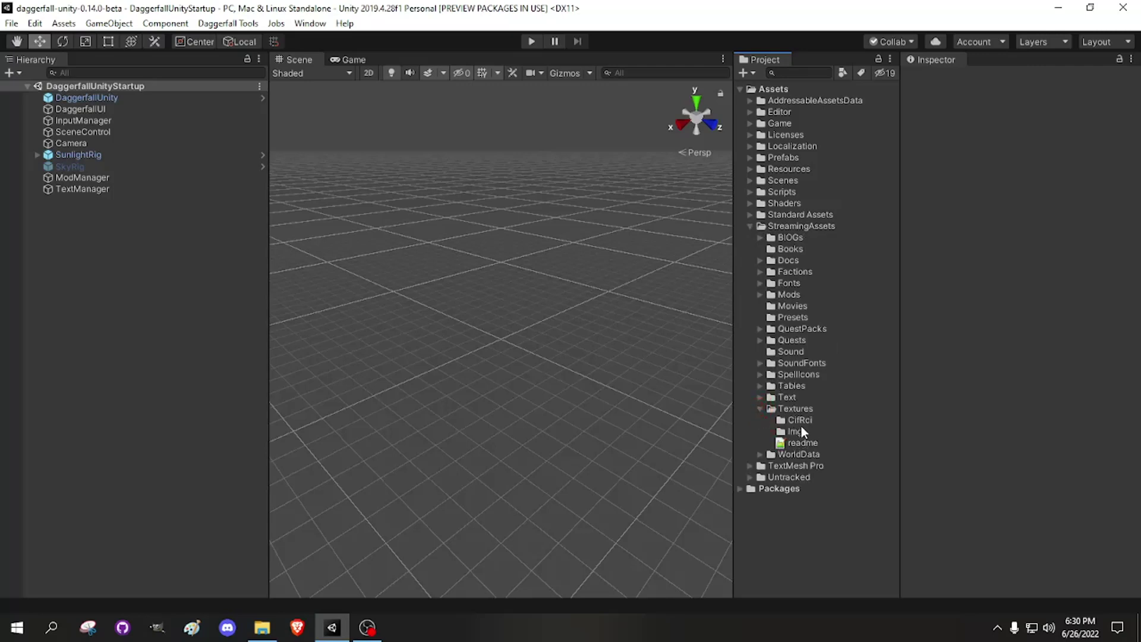
{"action": "key", "text": "alt+Tab"}
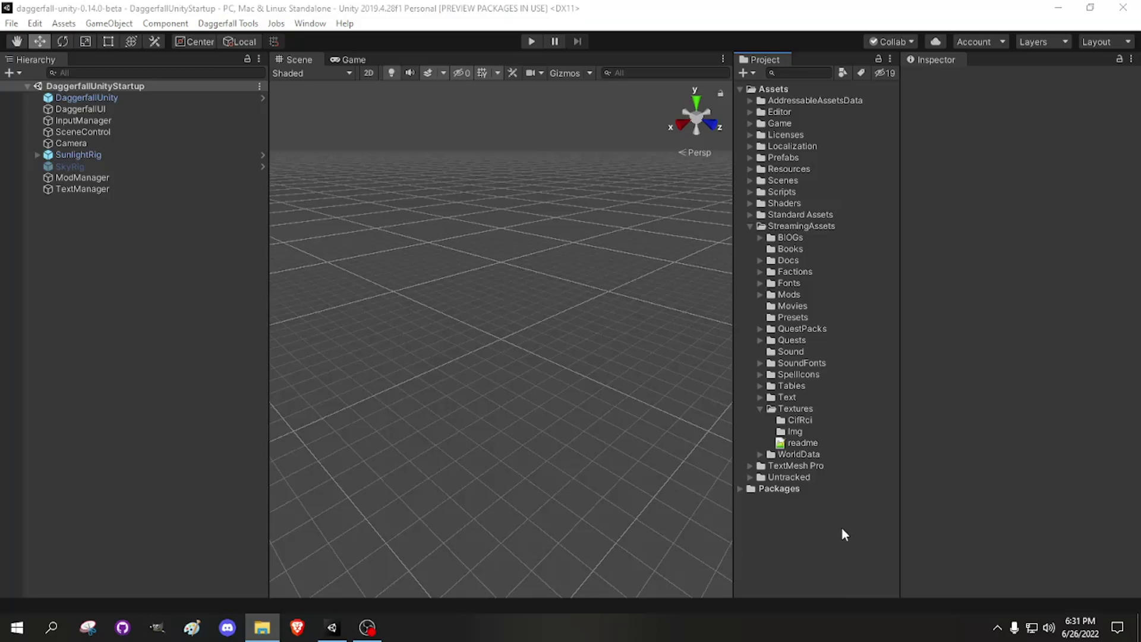
{"action": "key", "text": "Left"}
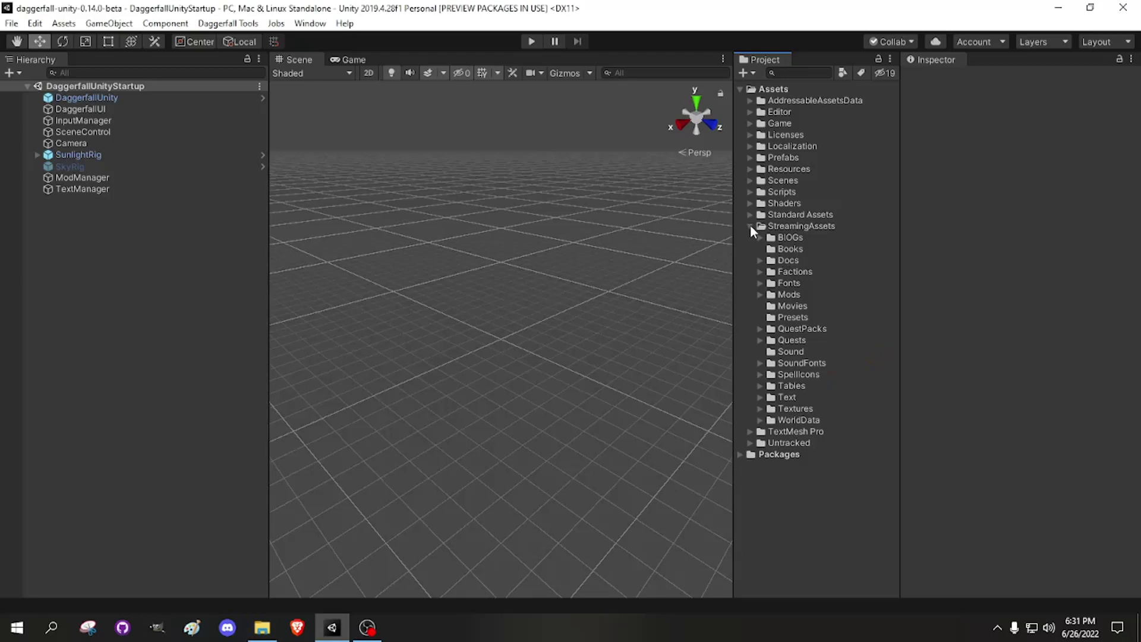
{"action": "left_click", "coordinate": [752, 225]}
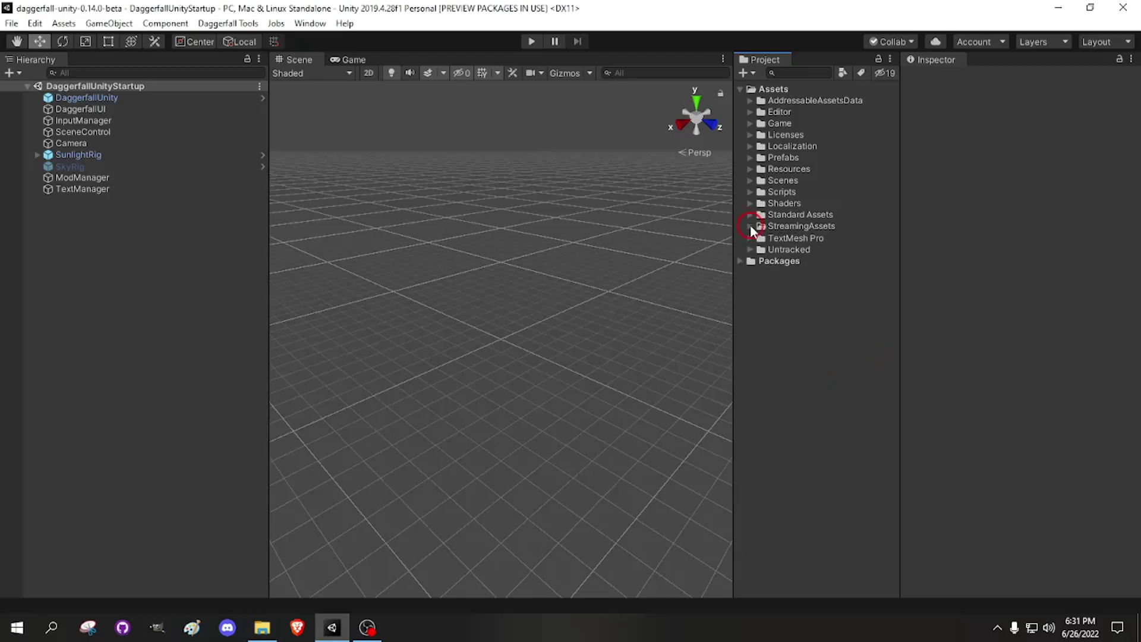
Step: Expand Assets > Game > Mods to reveal its ReadMe file
{"action": "left_click", "coordinate": [90, 393]}
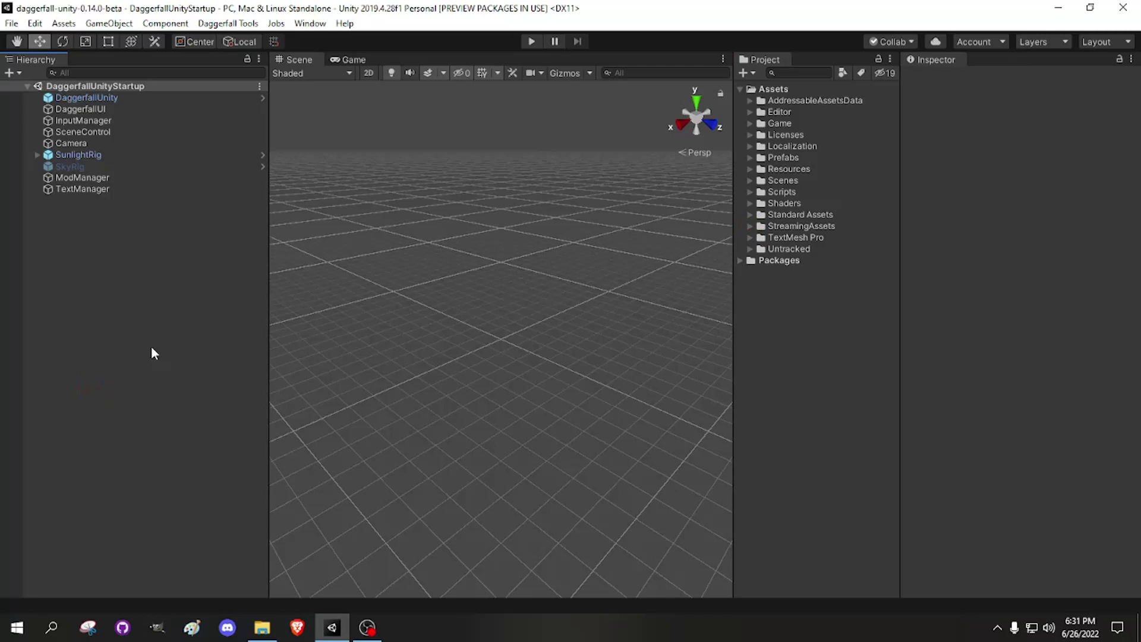
{"action": "left_click", "coordinate": [752, 124]}
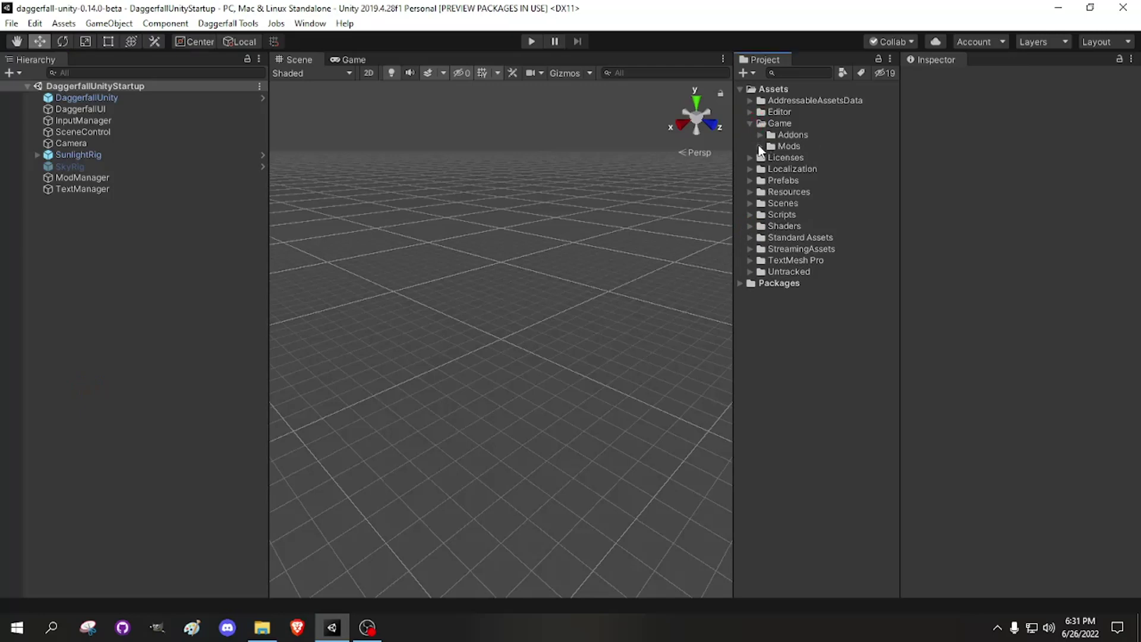
{"action": "left_click", "coordinate": [761, 146]}
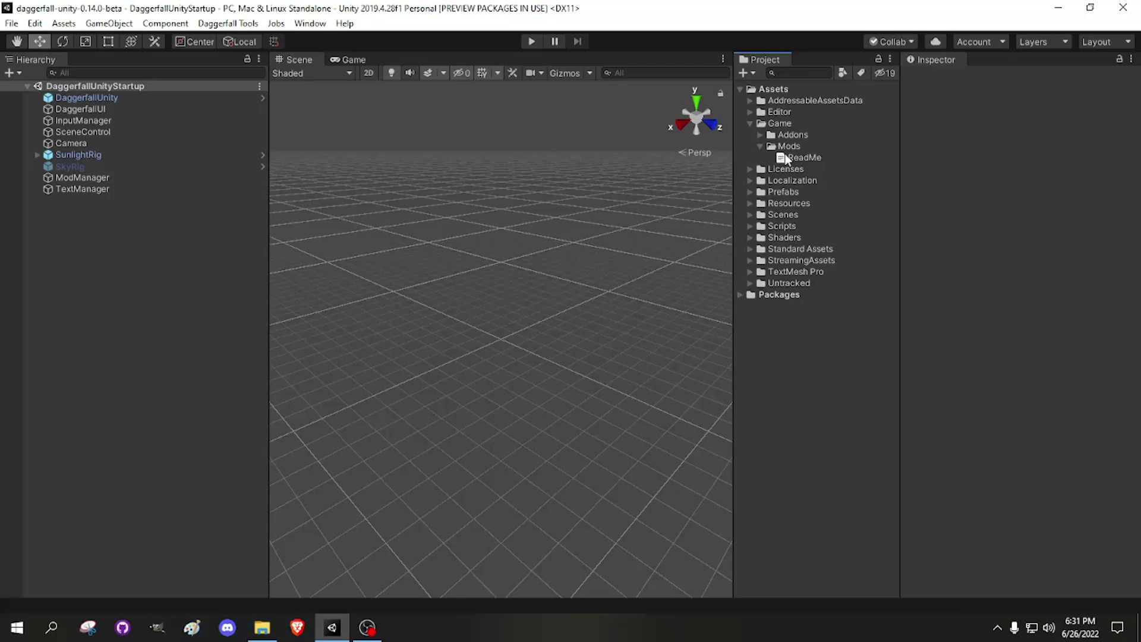
Step: Show the Mods folder in File Explorer and open it
{"action": "right_click", "coordinate": [789, 147]}
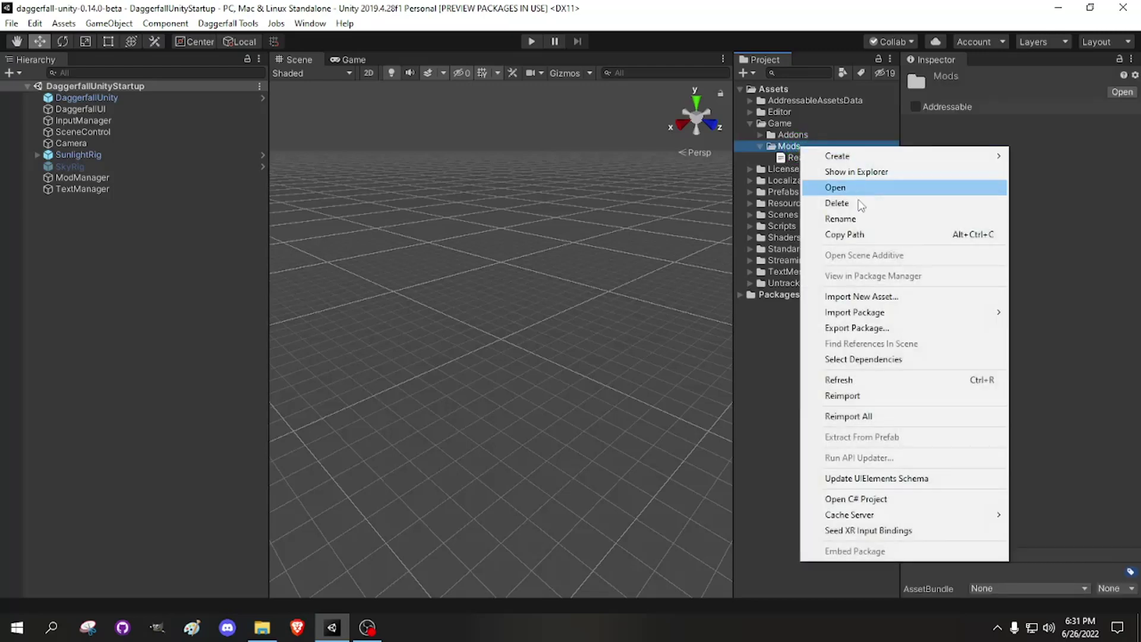
{"action": "left_click", "coordinate": [874, 174]}
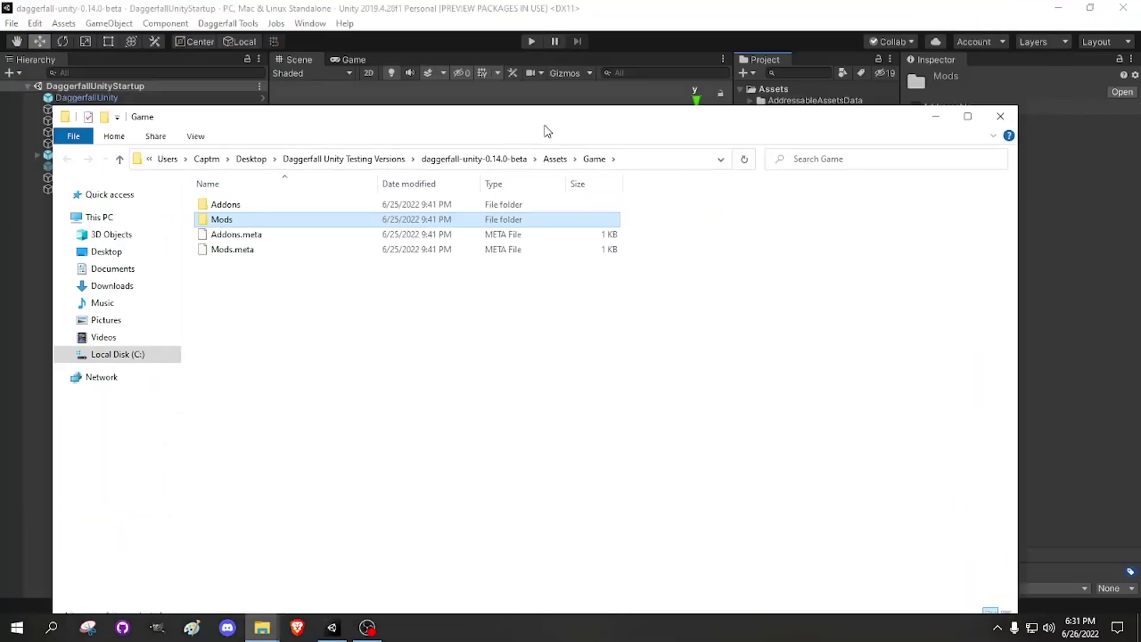
{"action": "left_click_drag", "start_coordinate": [545, 132], "coordinate": [530, 95]}
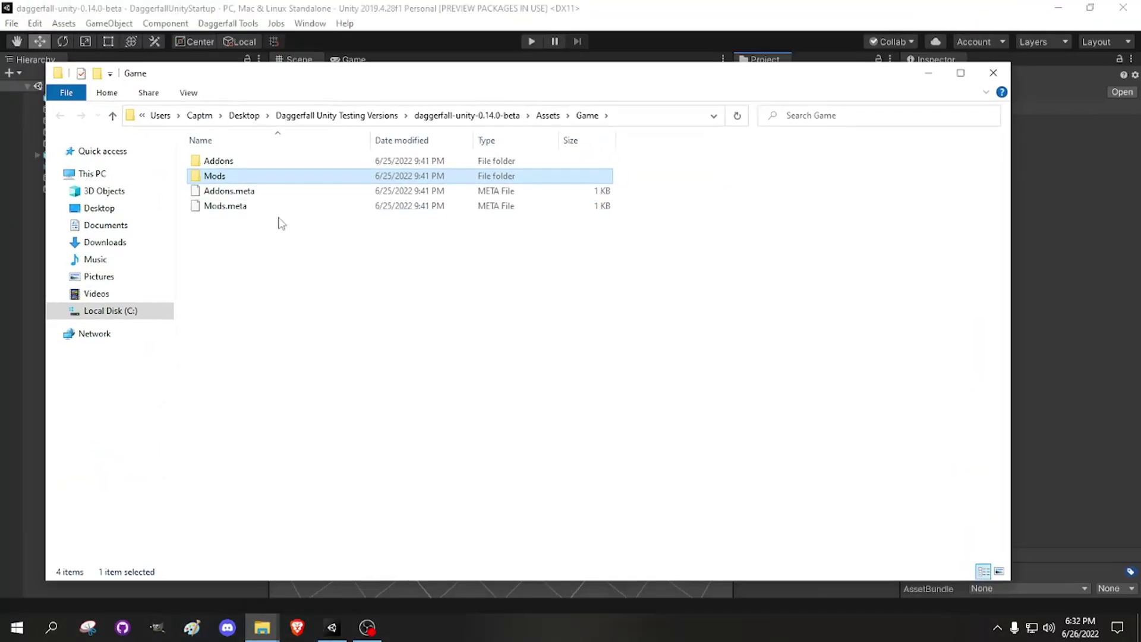
{"action": "double_click", "coordinate": [259, 176]}
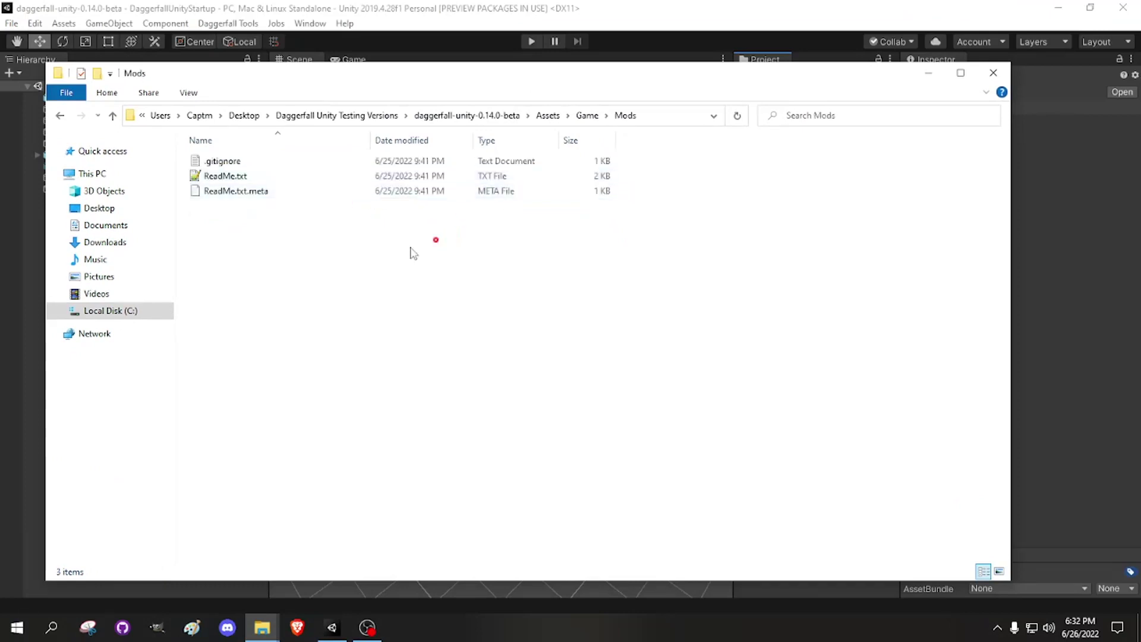
Step: Create a new TextureReplacementsTest folder inside Mods and open it
{"action": "right_click", "coordinate": [372, 258]}
{"action": "mouse_move", "coordinate": [402, 472]}
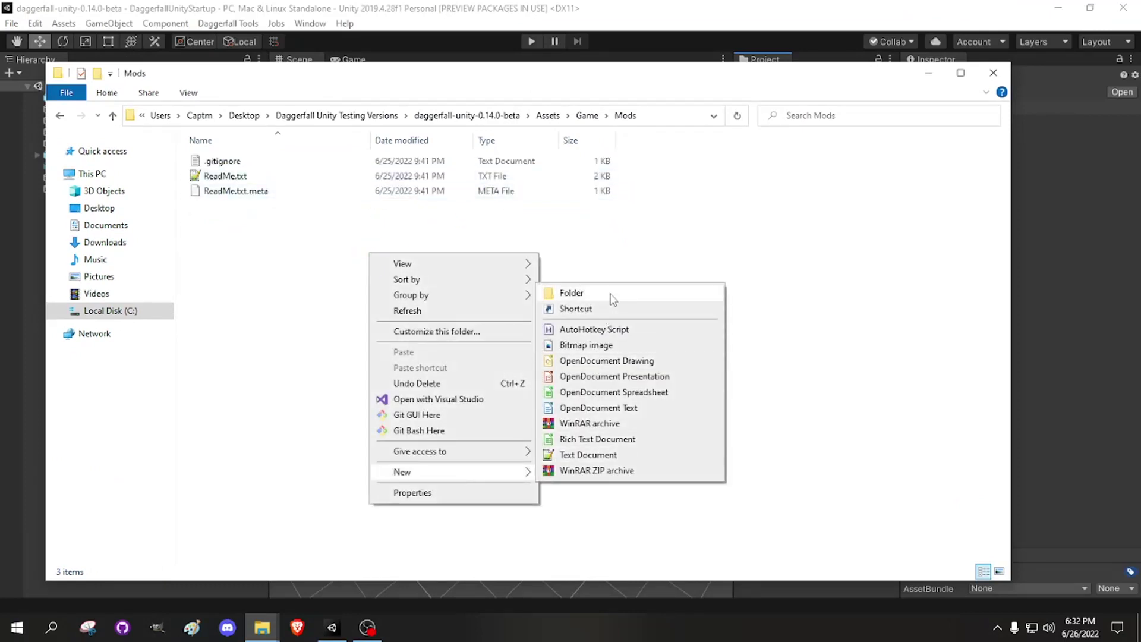
{"action": "left_click", "coordinate": [571, 293]}
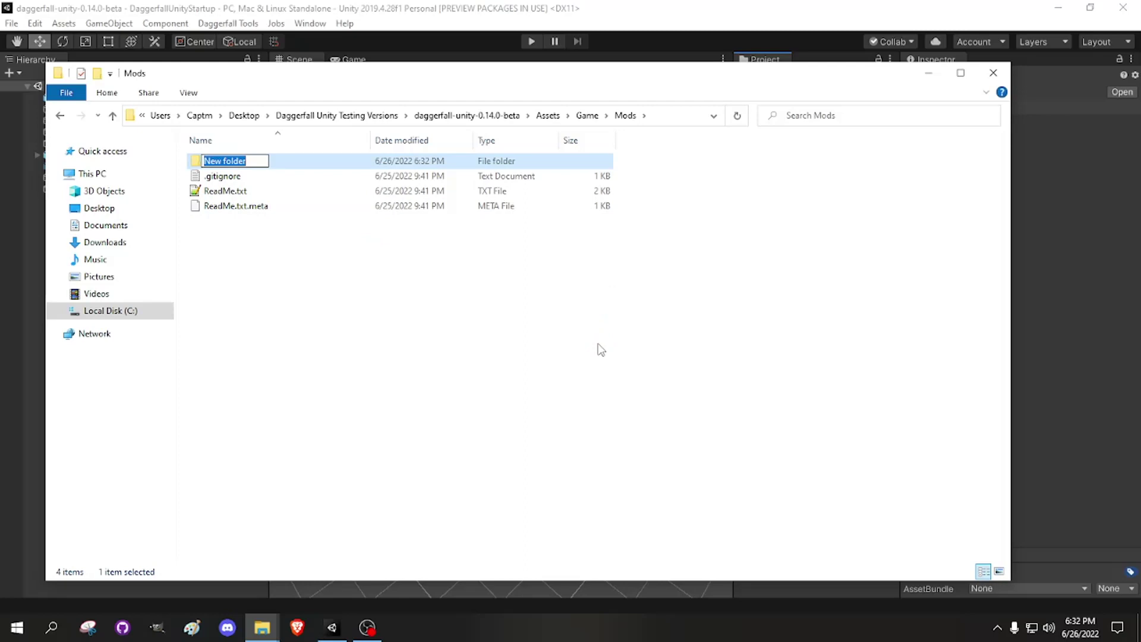
{"action": "type", "text": "TextureReplacements"}
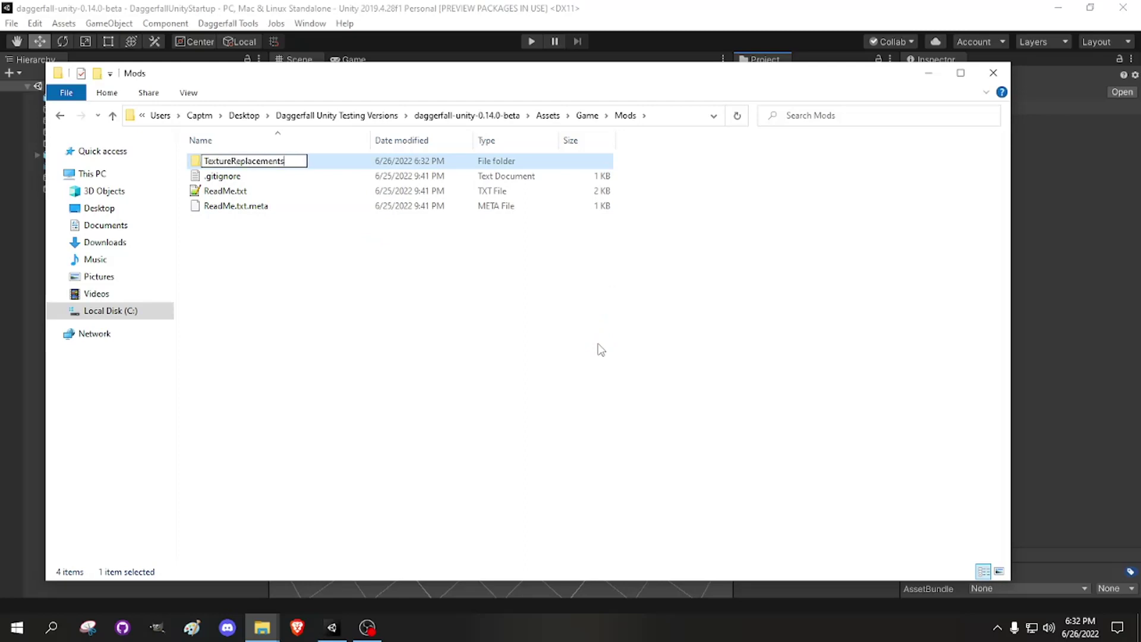
{"action": "type", "text": "Test"}
{"action": "key", "text": "Return"}
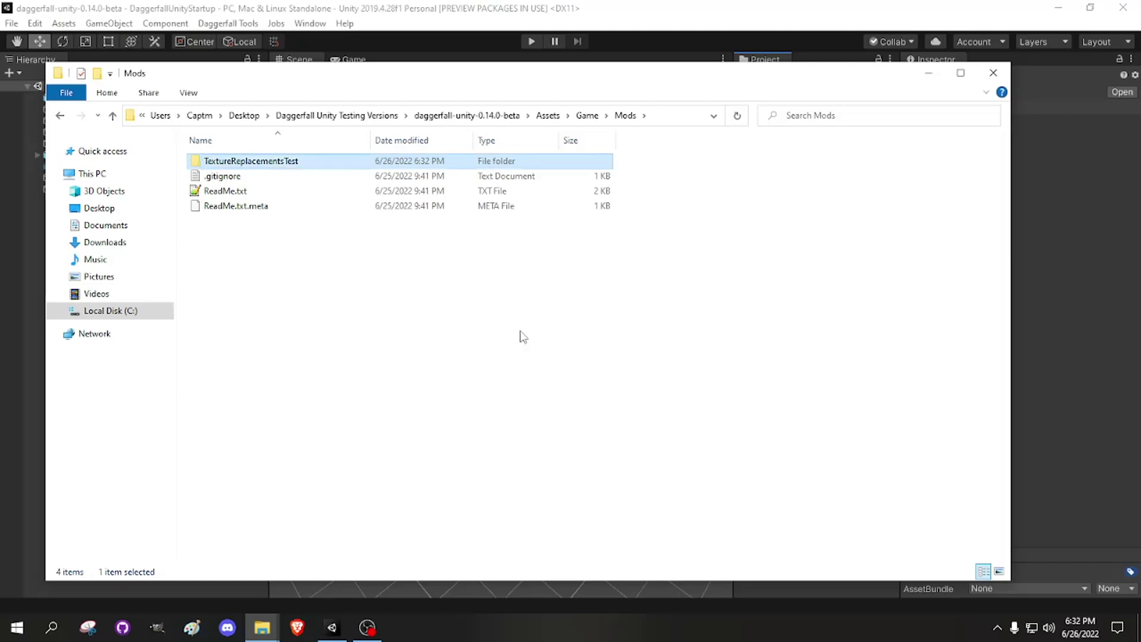
{"action": "left_click", "coordinate": [523, 337]}
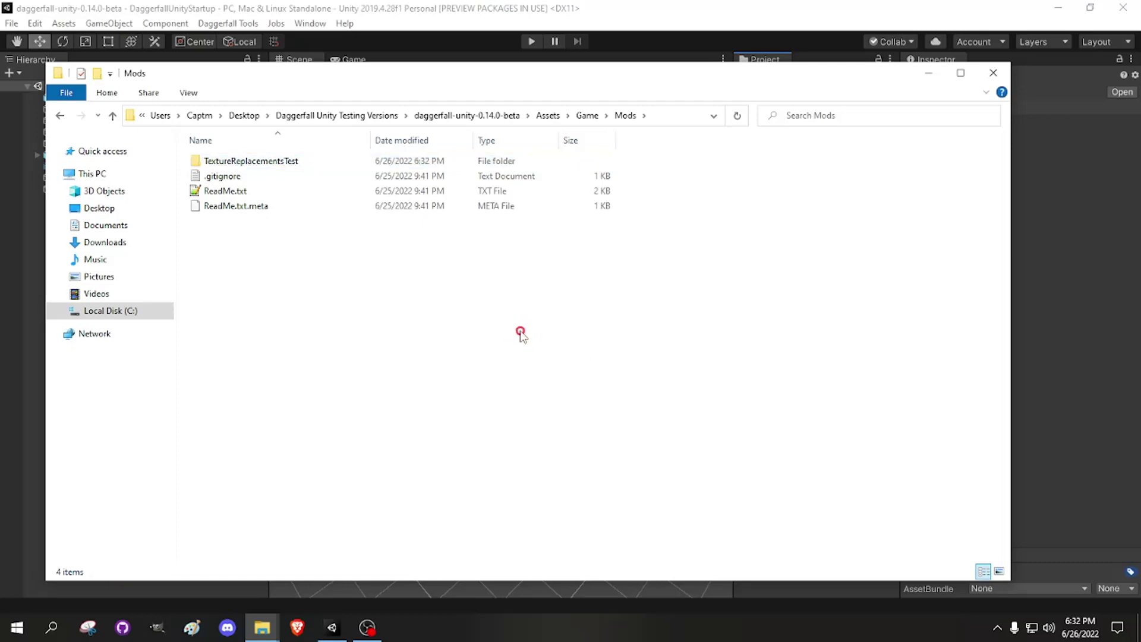
{"action": "double_click", "coordinate": [262, 163]}
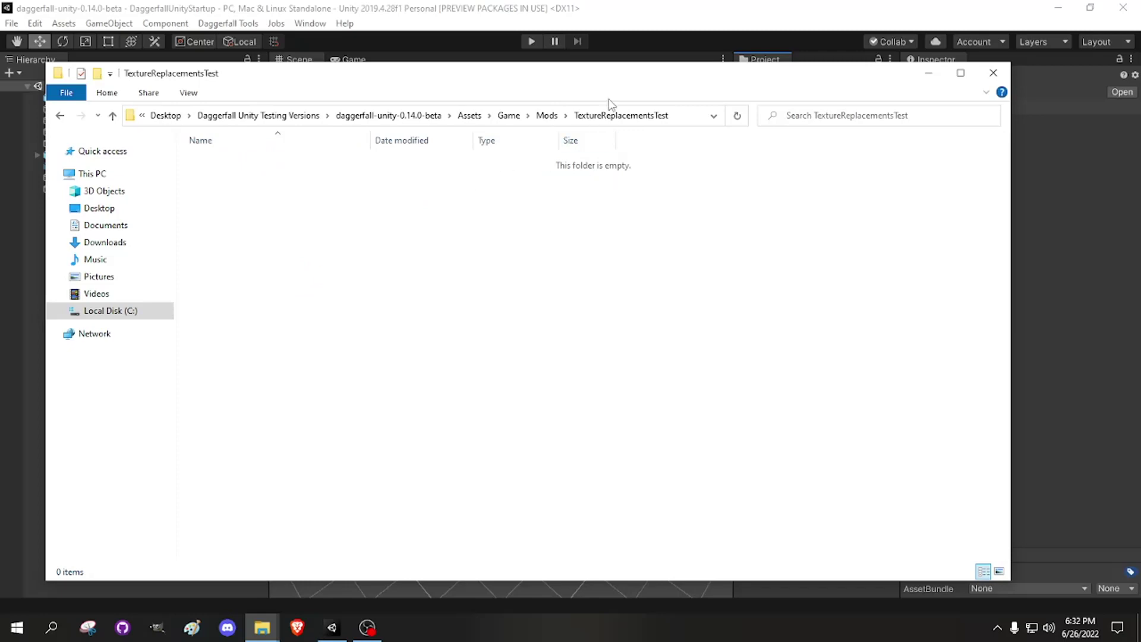
{"action": "left_click_drag", "start_coordinate": [641, 73], "coordinate": [641, 9]}
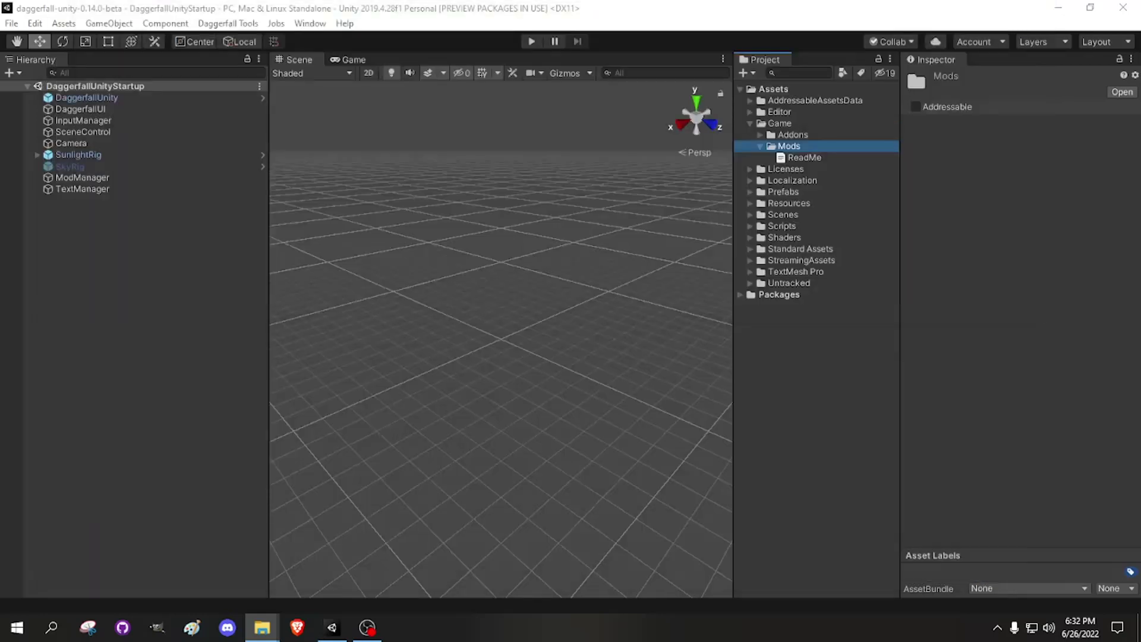
Step: Refresh Unity so TextureReplacementsTest appears, and launch Daggerfall Tools > Mod Builder
{"action": "left_click", "coordinate": [119, 335]}
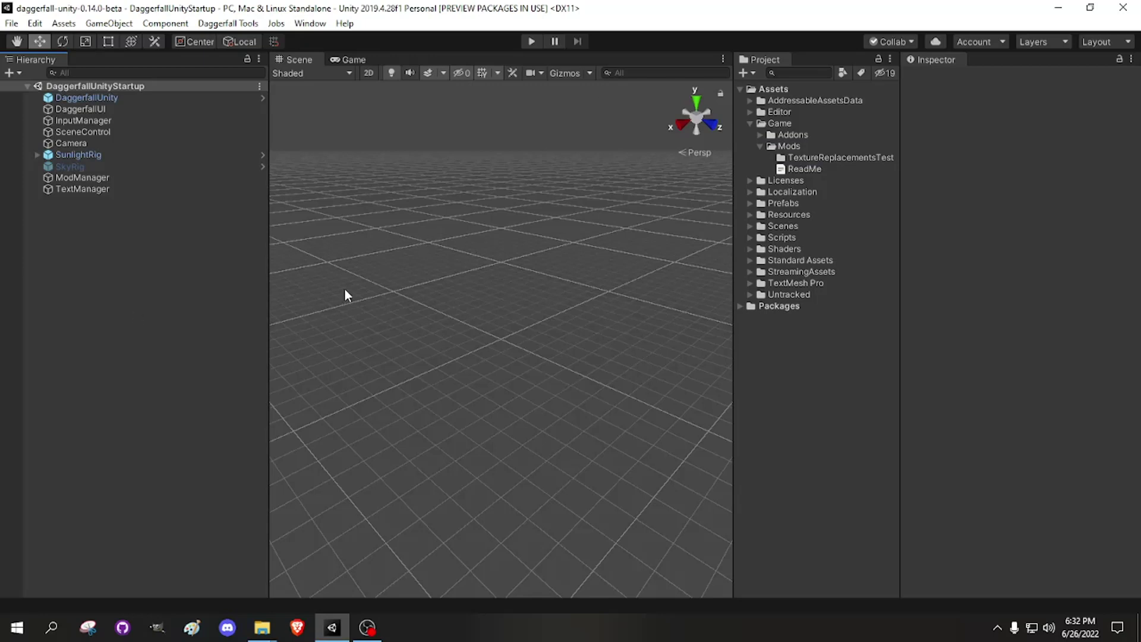
{"action": "left_click", "coordinate": [228, 24]}
{"action": "left_click", "coordinate": [217, 106]}
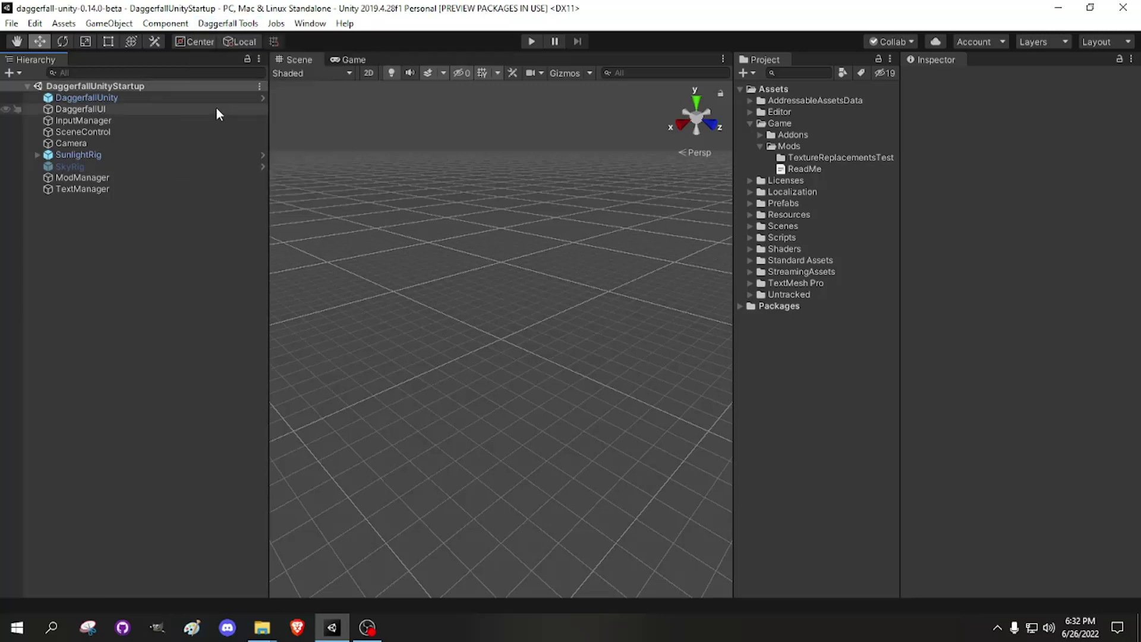
{"action": "left_click", "coordinate": [227, 23]}
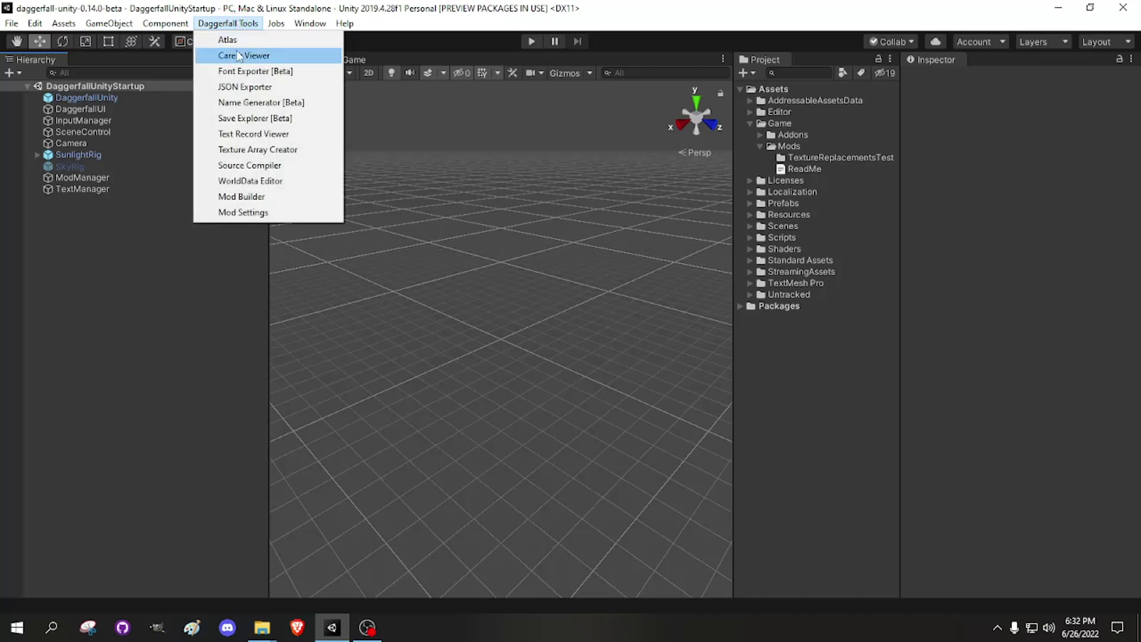
{"action": "left_click", "coordinate": [281, 202]}
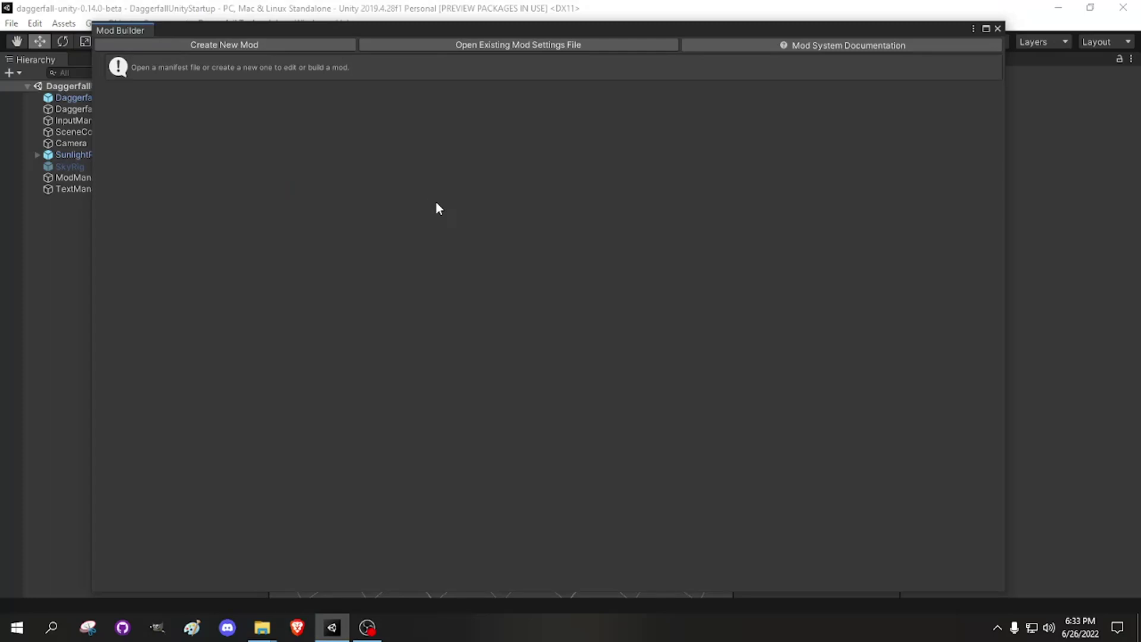
Step: Create a new mod file named TextureReplacementsTest inside the TextureReplacementsTest folder
{"action": "left_click", "coordinate": [310, 44]}
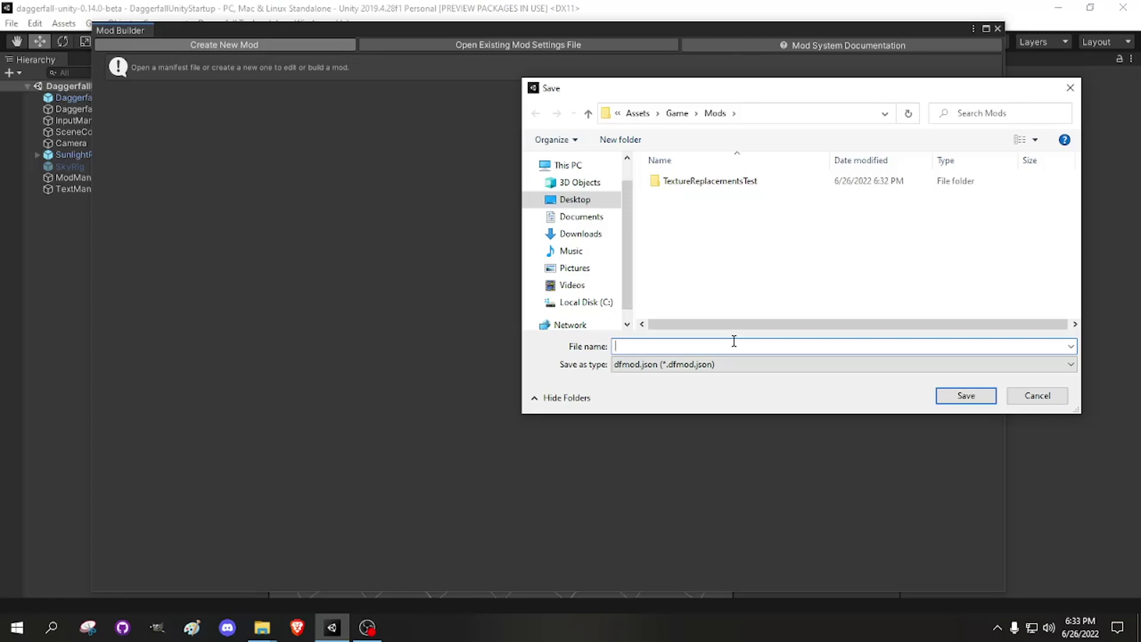
{"action": "type", "text": "Texture"}
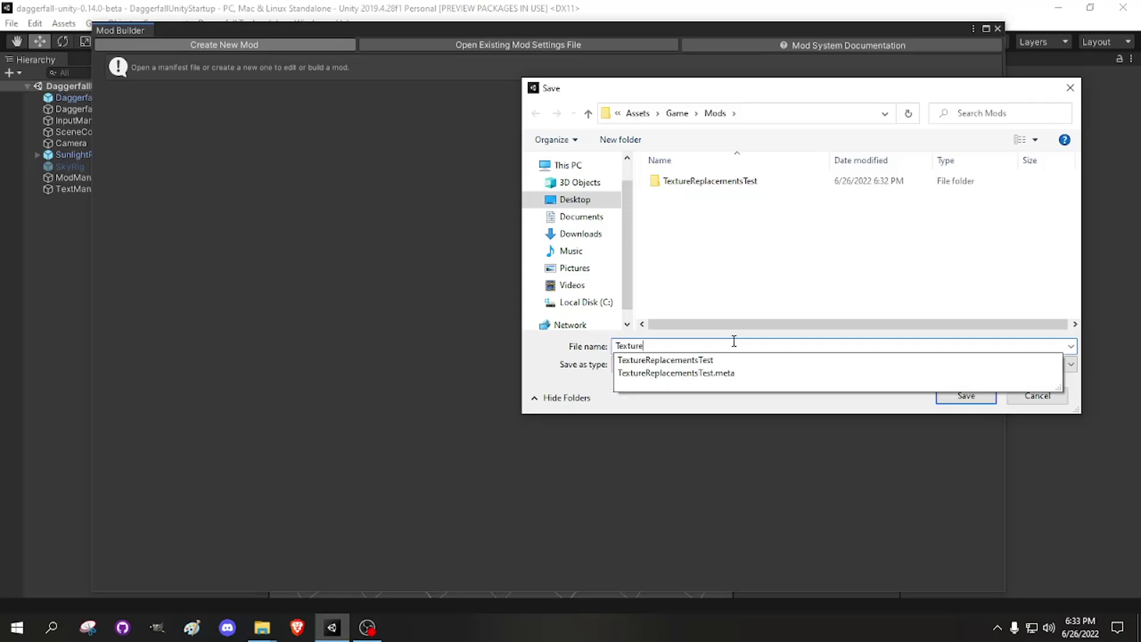
{"action": "type", "text": "R"}
{"action": "key", "text": "Down"}
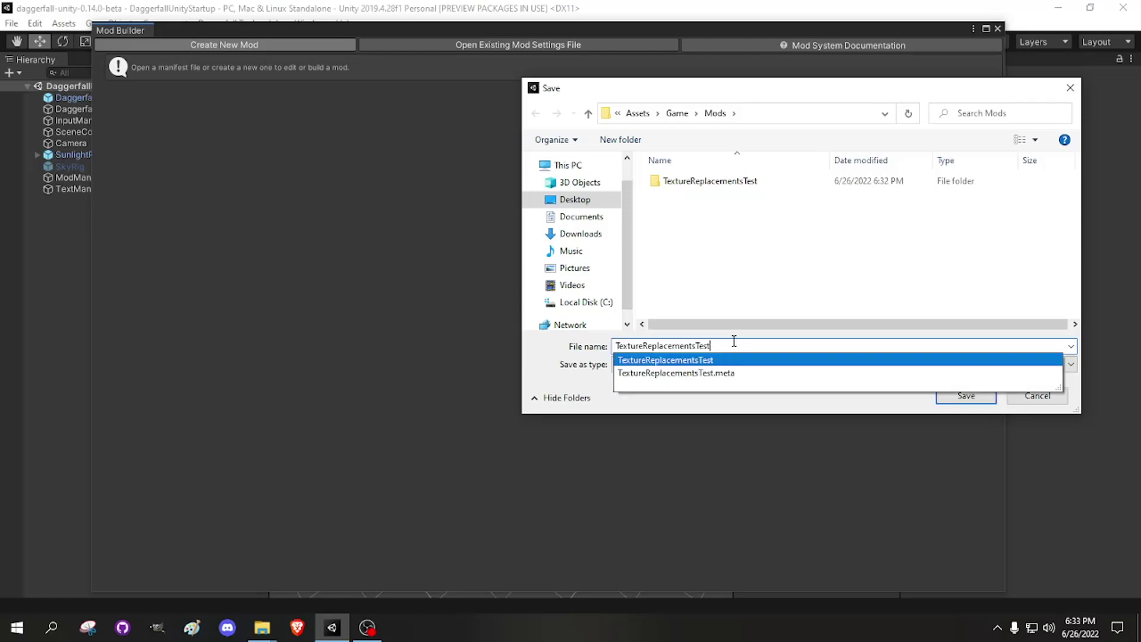
{"action": "left_click", "coordinate": [728, 361]}
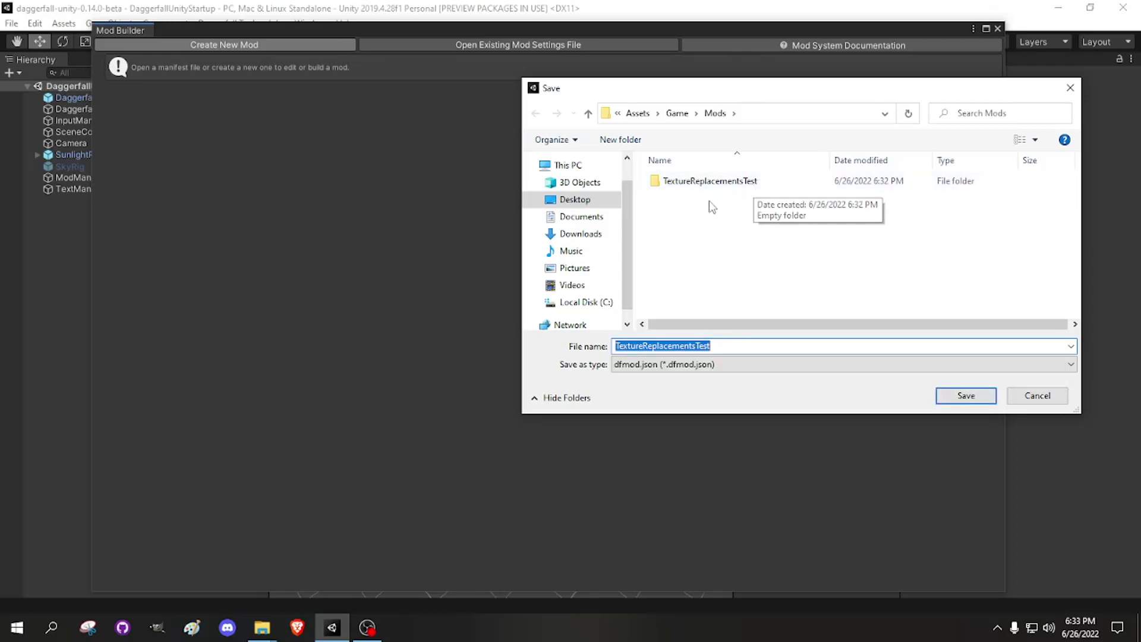
{"action": "double_click", "coordinate": [765, 189]}
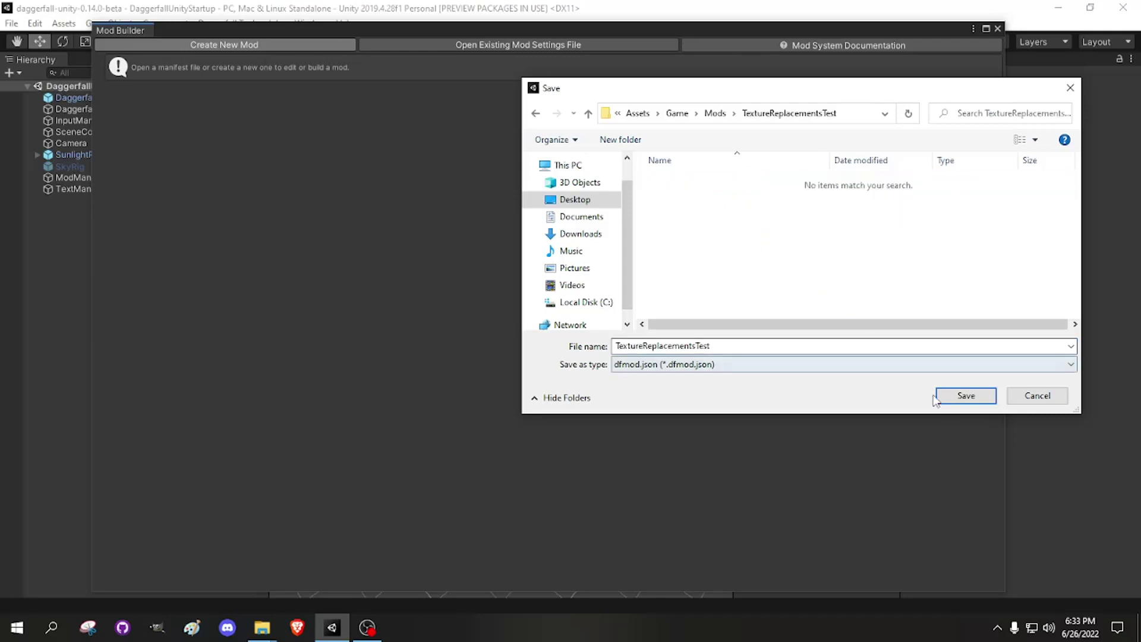
Step: Save the mod settings and confirm TextureReplacementsTest.dfmod.json exists in File Explorer
{"action": "left_click", "coordinate": [967, 396]}
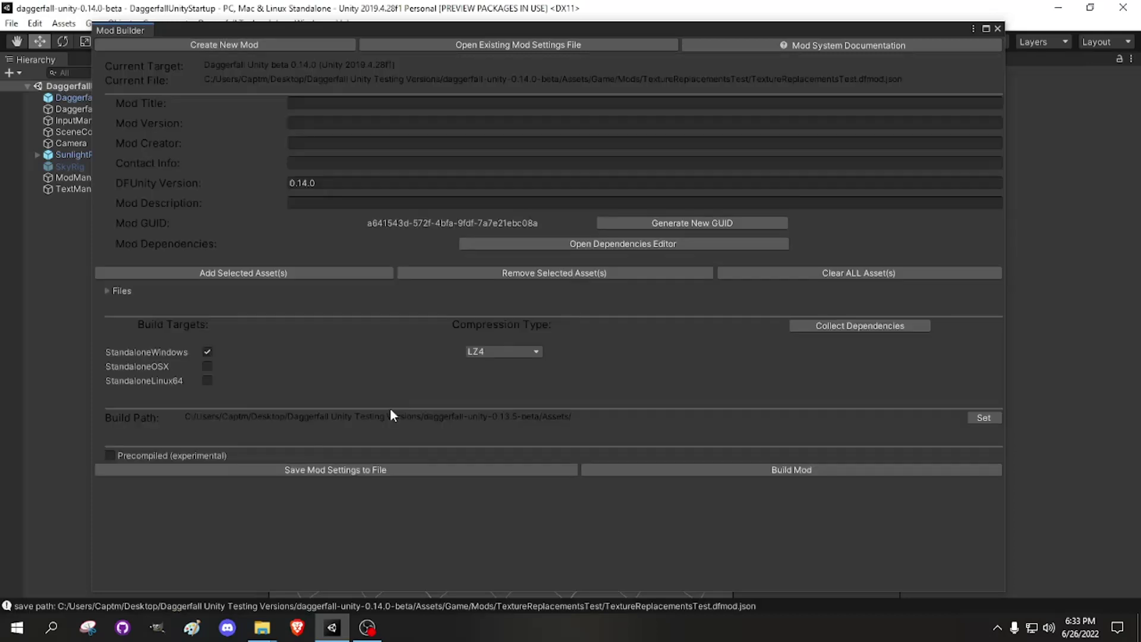
{"action": "left_click", "coordinate": [263, 626]}
{"action": "left_click_drag", "start_coordinate": [645, 91], "coordinate": [675, 89]}
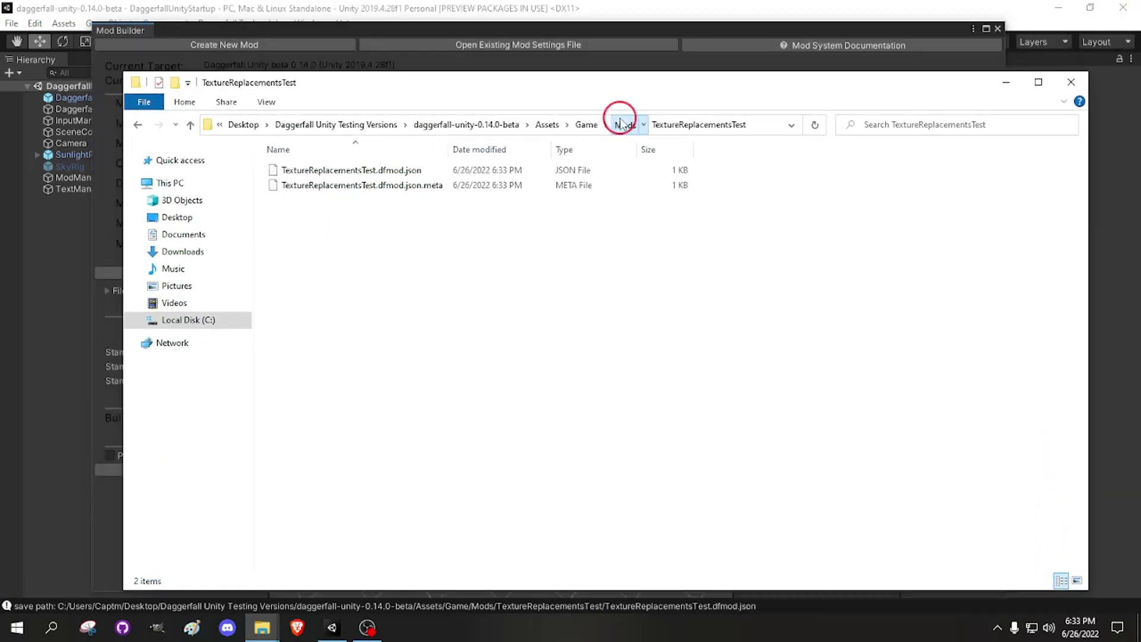
{"action": "left_click", "coordinate": [624, 124]}
{"action": "left_click", "coordinate": [339, 169]}
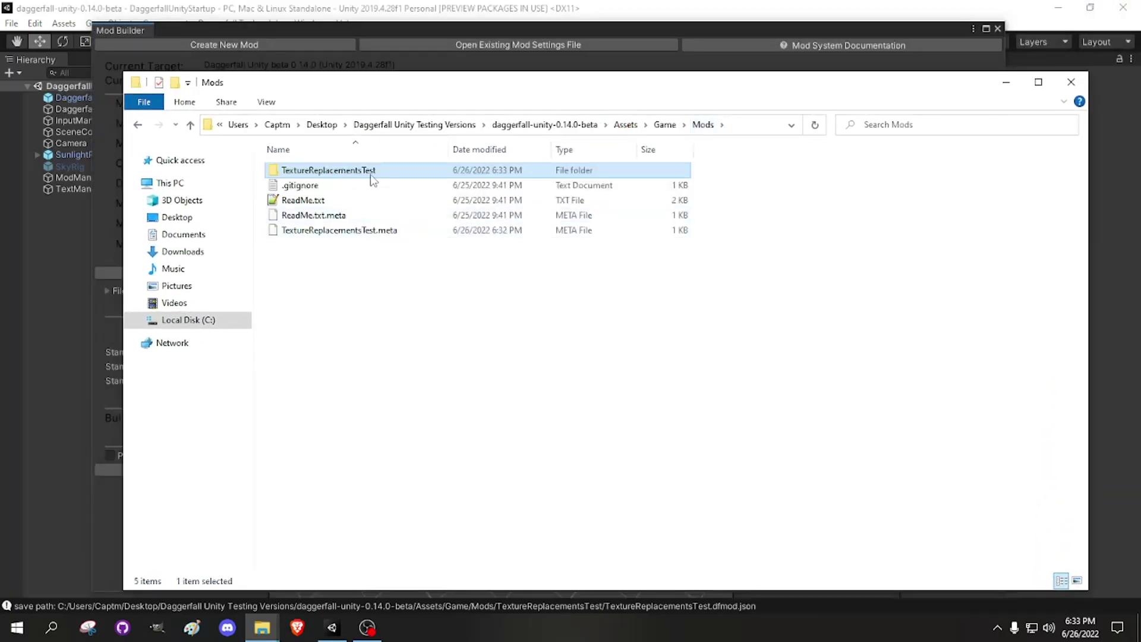
{"action": "double_click", "coordinate": [371, 171]}
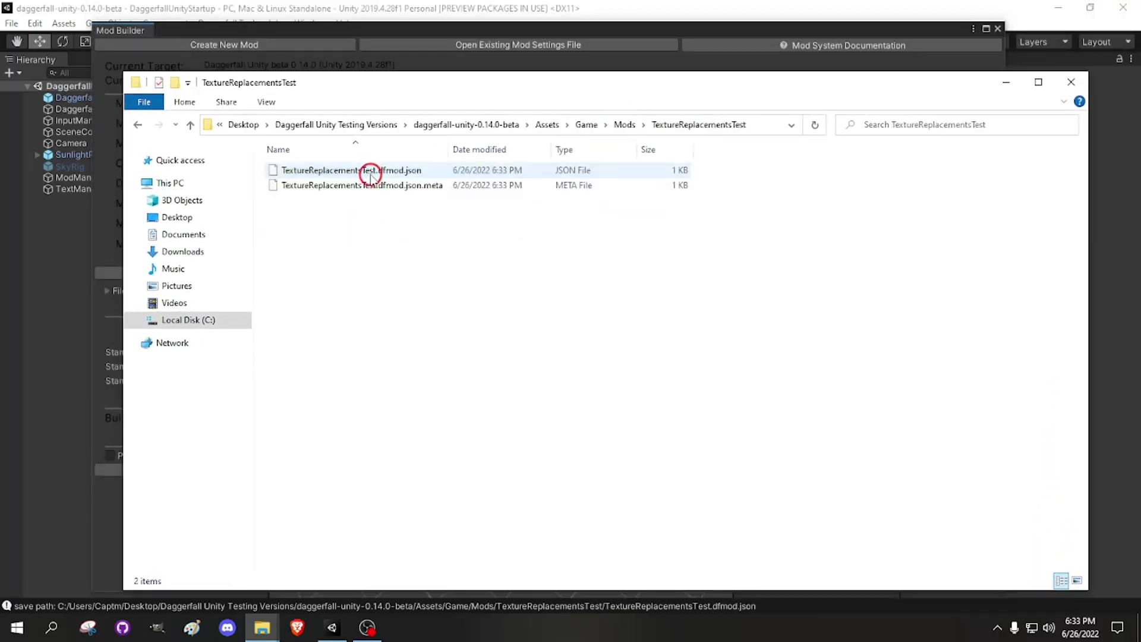
{"action": "left_click", "coordinate": [429, 184]}
{"action": "left_click", "coordinate": [420, 184]}
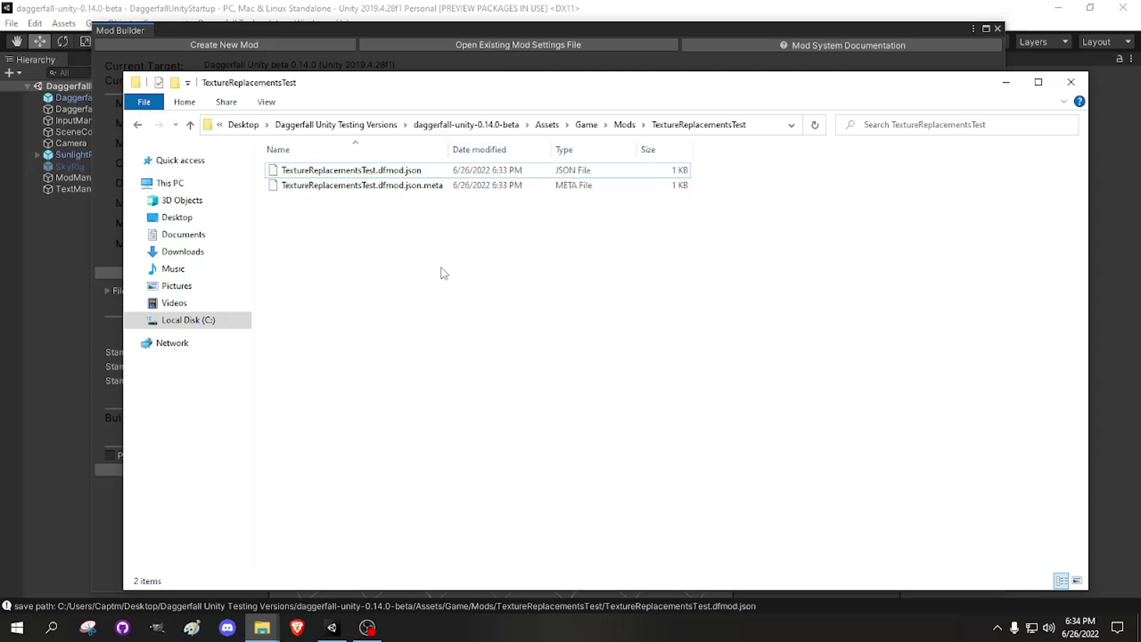
{"action": "left_click", "coordinate": [437, 170]}
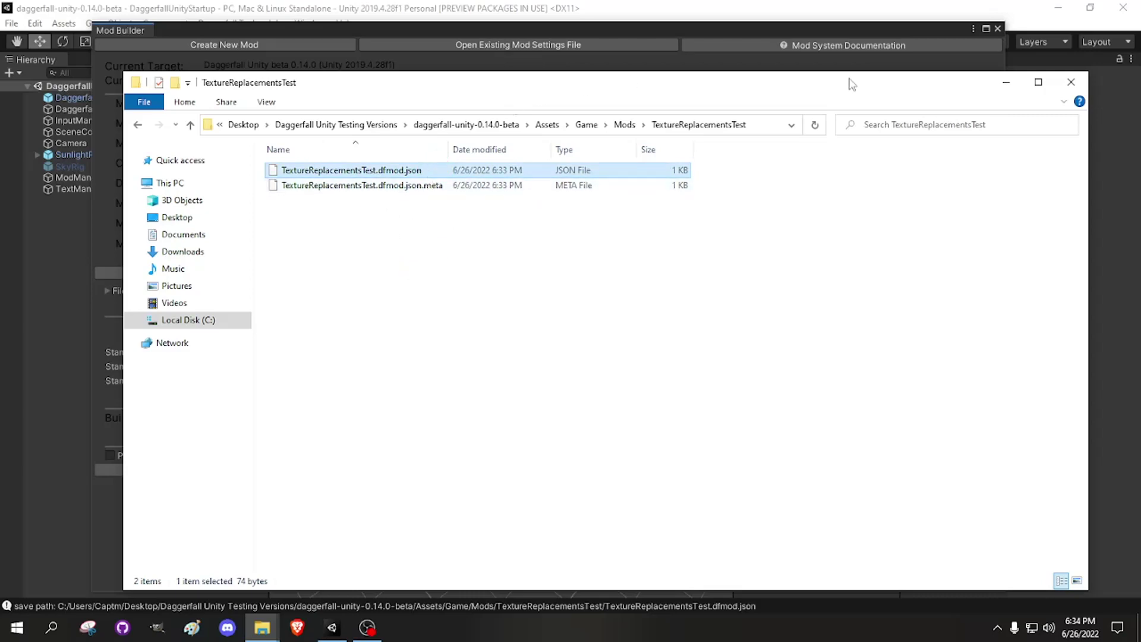
{"action": "key", "text": "alt+Tab"}
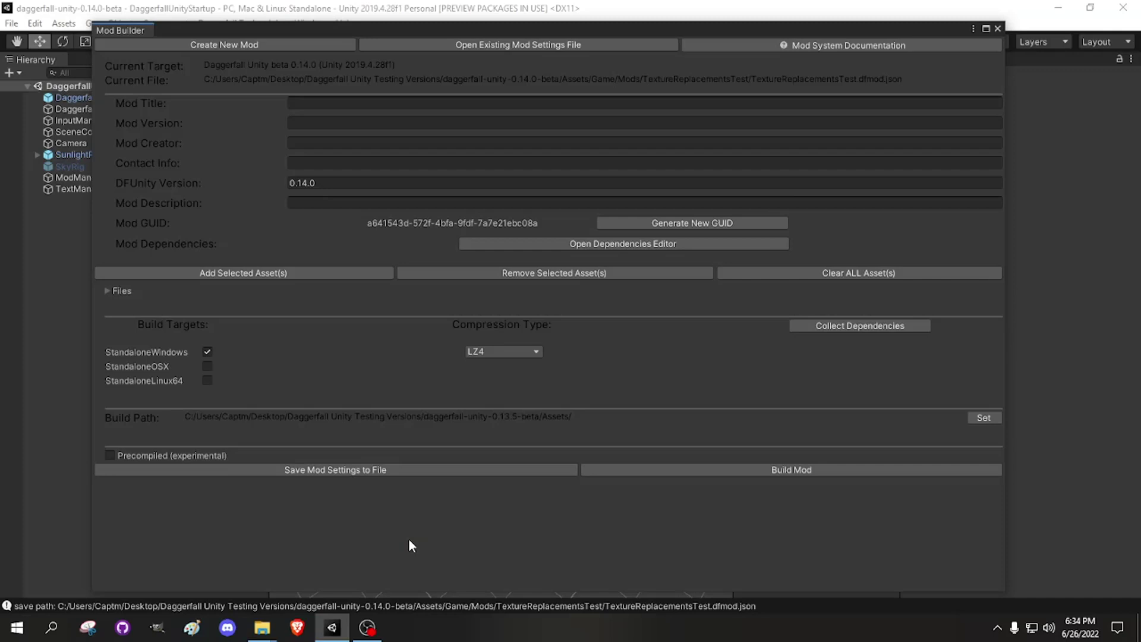
Step: Enter title TextureReplacementsTest, version 1.00, creator Magicono, contact info, DFUnity version, and description 'Replaces Textures'
{"action": "left_click", "coordinate": [379, 104]}
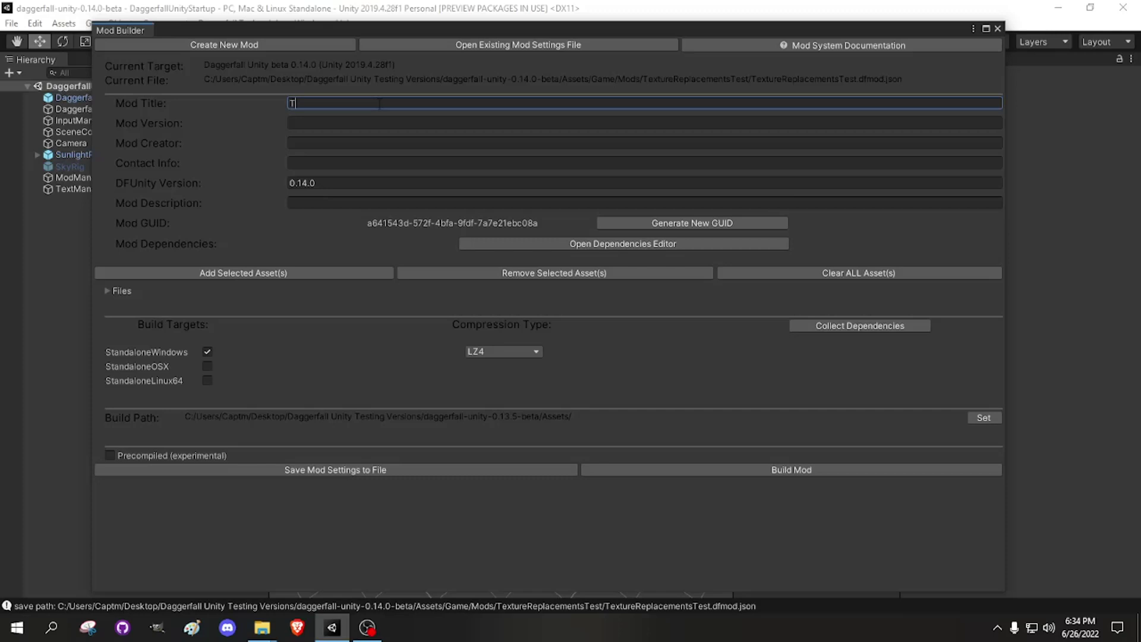
{"action": "type", "text": "TextureReplacementsTest"}
{"action": "key", "text": "Tab"}
{"action": "type", "text": "1.00"}
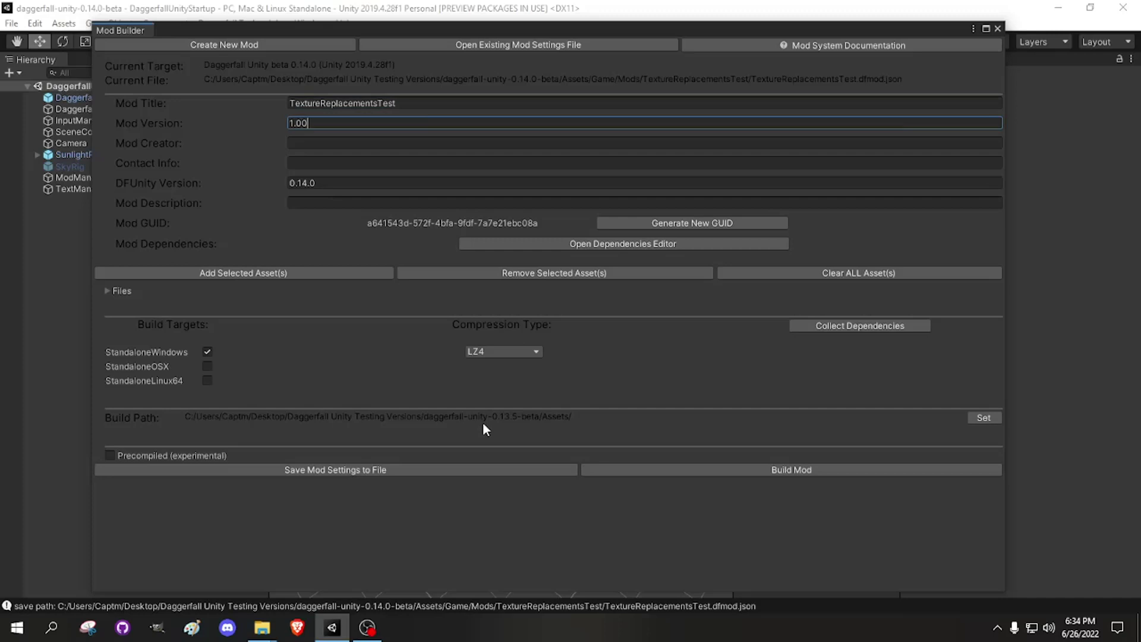
{"action": "left_click", "coordinate": [348, 143]}
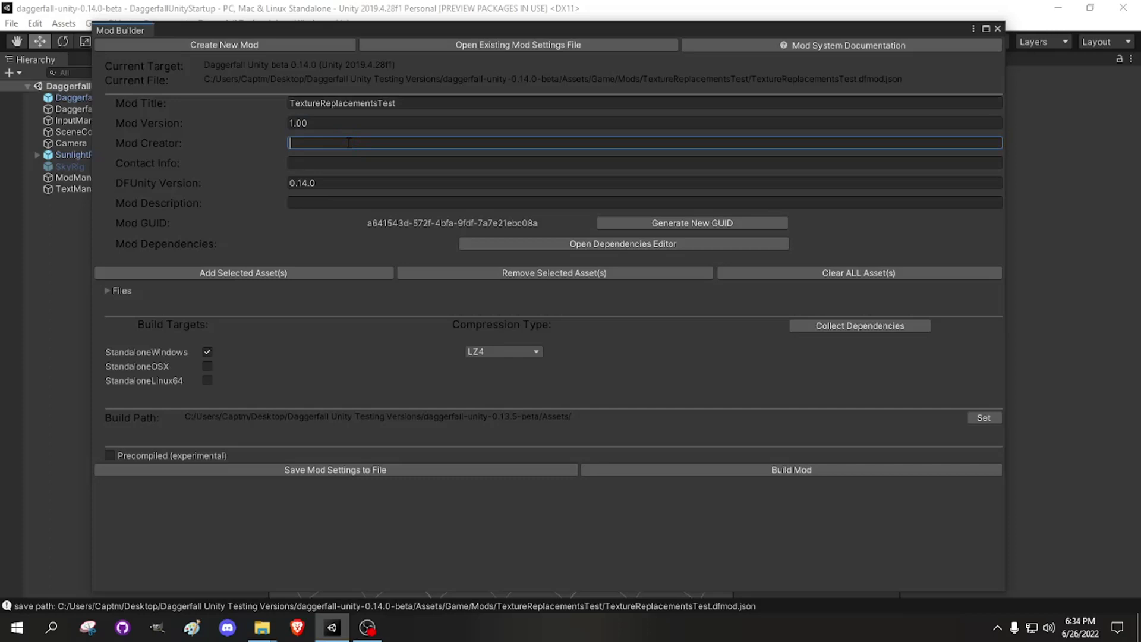
{"action": "type", "text": "Magicono"}
{"action": "left_click", "coordinate": [374, 163]}
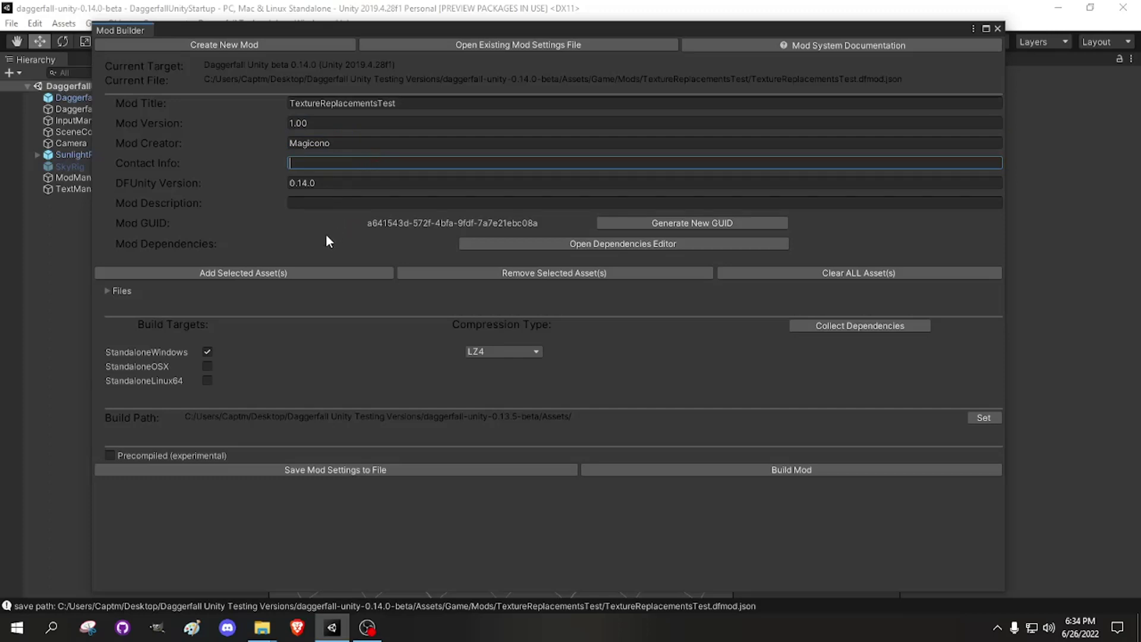
{"action": "type", "text": "whatever"}
{"action": "key", "text": "Tab"}
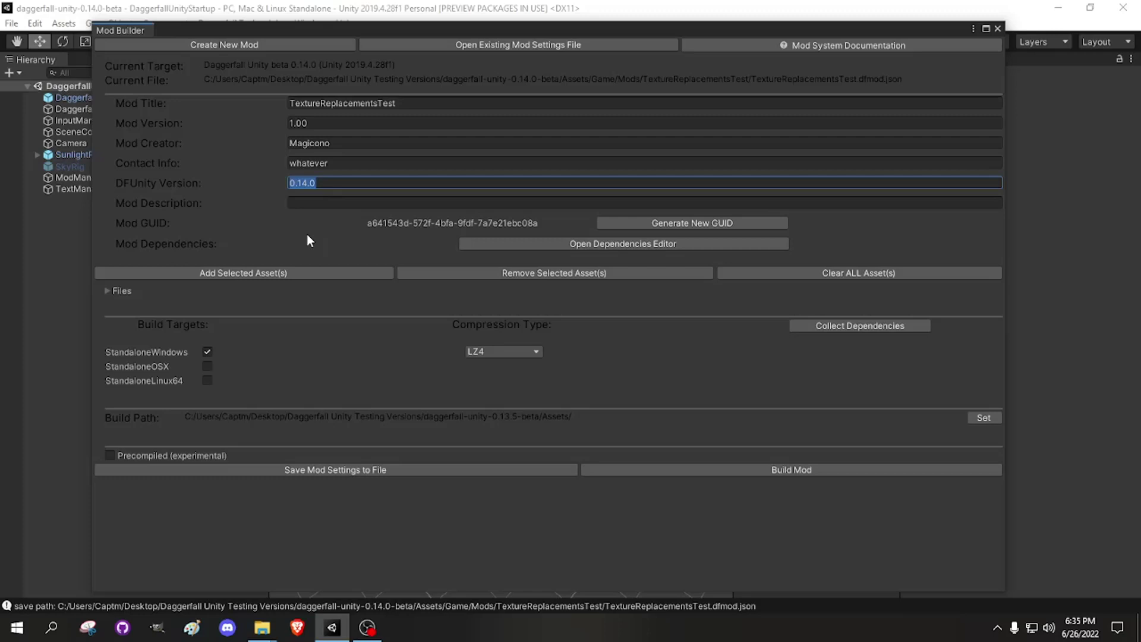
{"action": "left_click", "coordinate": [319, 203]}
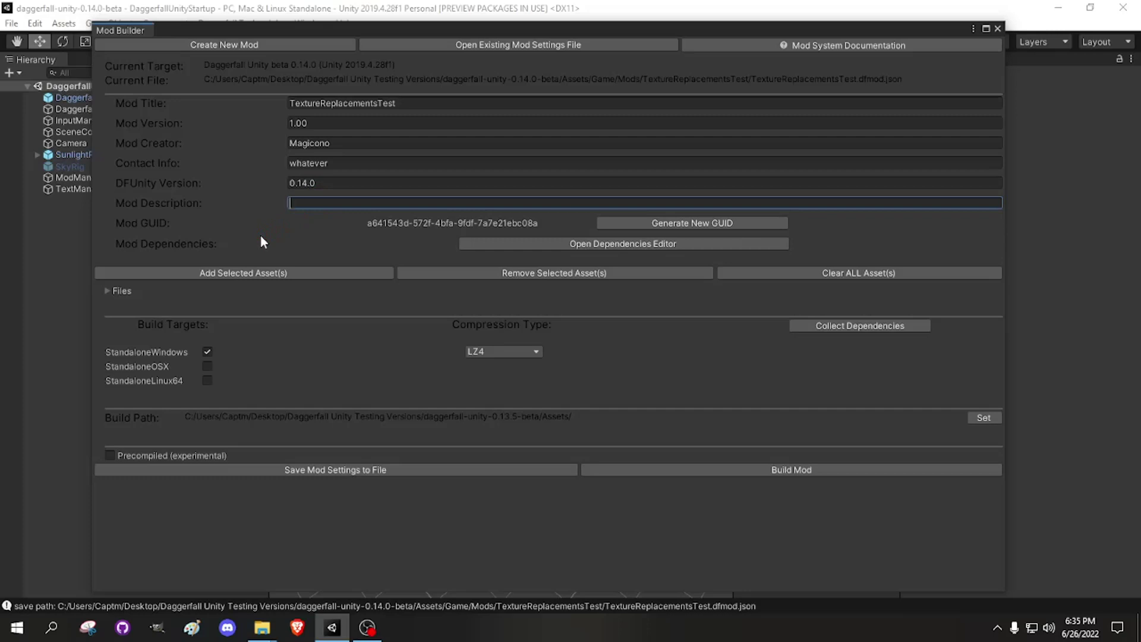
{"action": "type", "text": "Replaces Textures"}
Step: Dismiss the trial popup, generate a new mod GUID, and toggle the Files list
{"action": "left_click", "coordinate": [335, 310]}
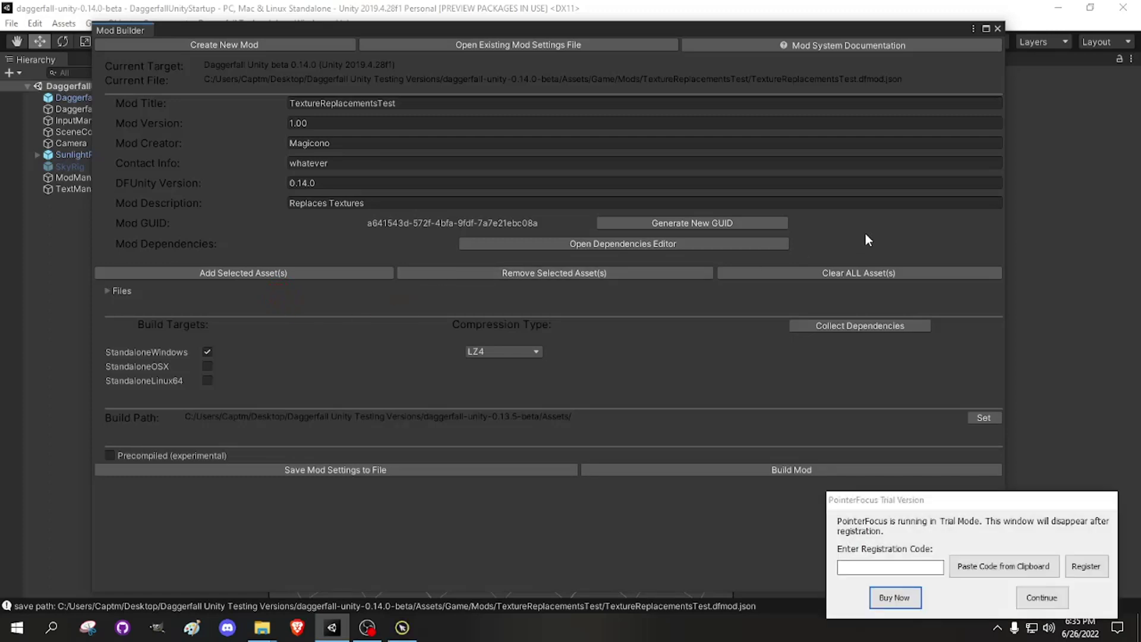
{"action": "left_click", "coordinate": [1041, 598]}
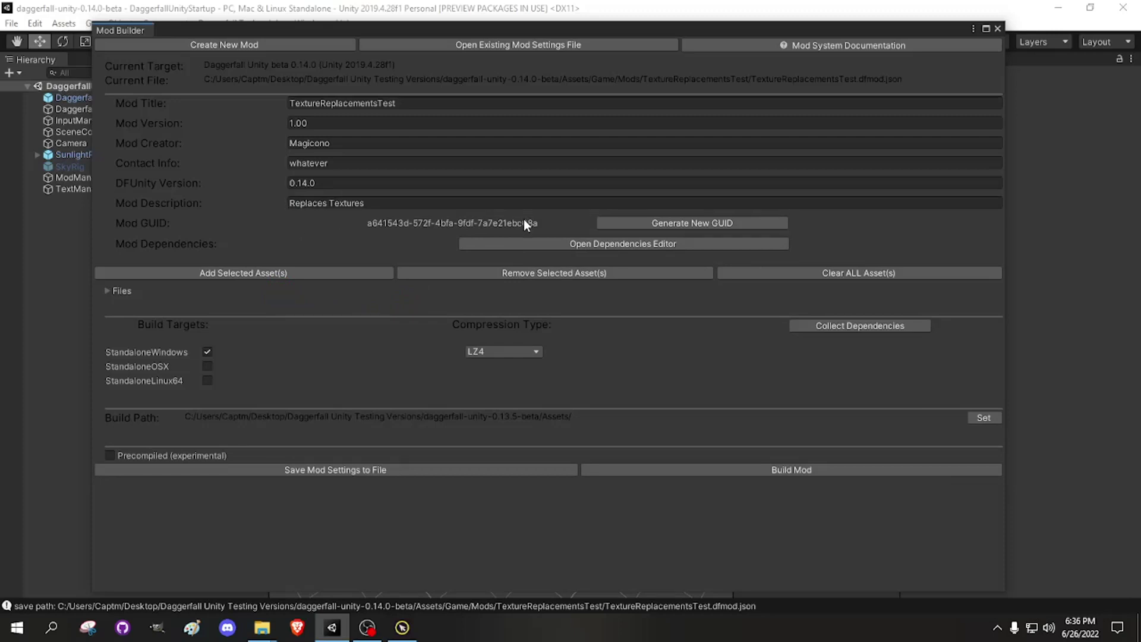
{"action": "left_click", "coordinate": [614, 219]}
{"action": "left_click", "coordinate": [651, 218]}
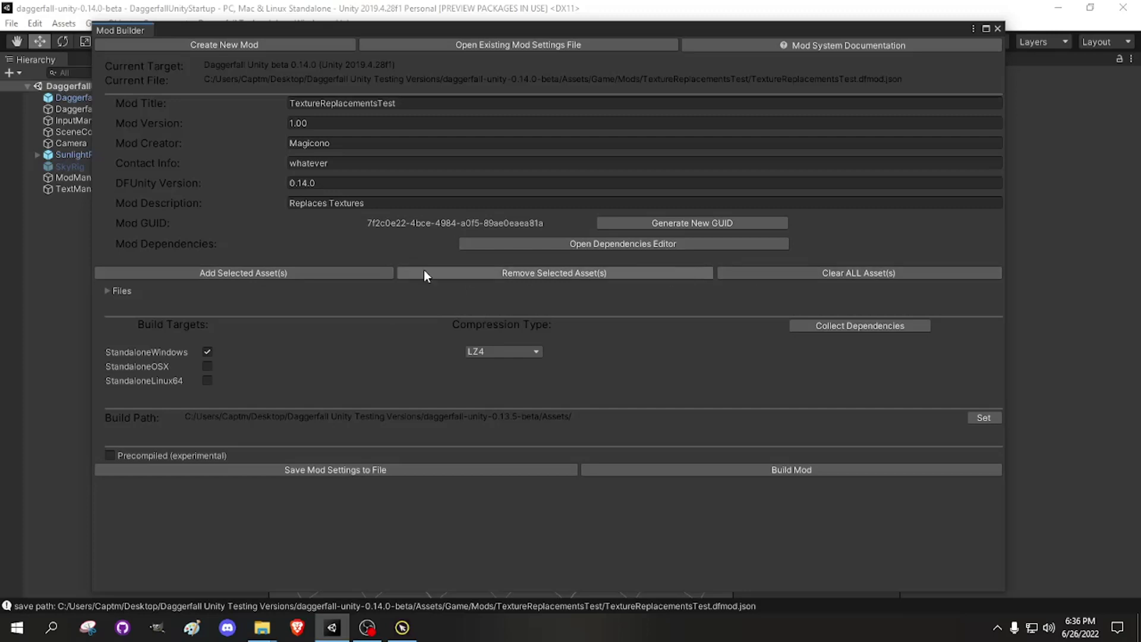
{"action": "left_click", "coordinate": [105, 290]}
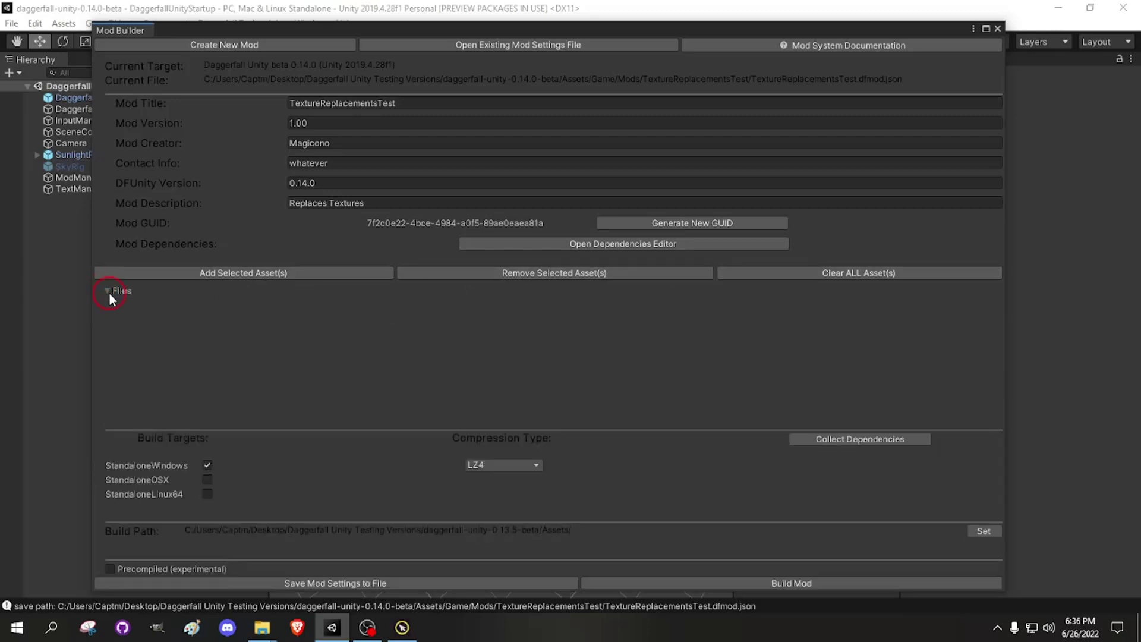
{"action": "left_click", "coordinate": [109, 294]}
{"action": "left_click", "coordinate": [108, 290]}
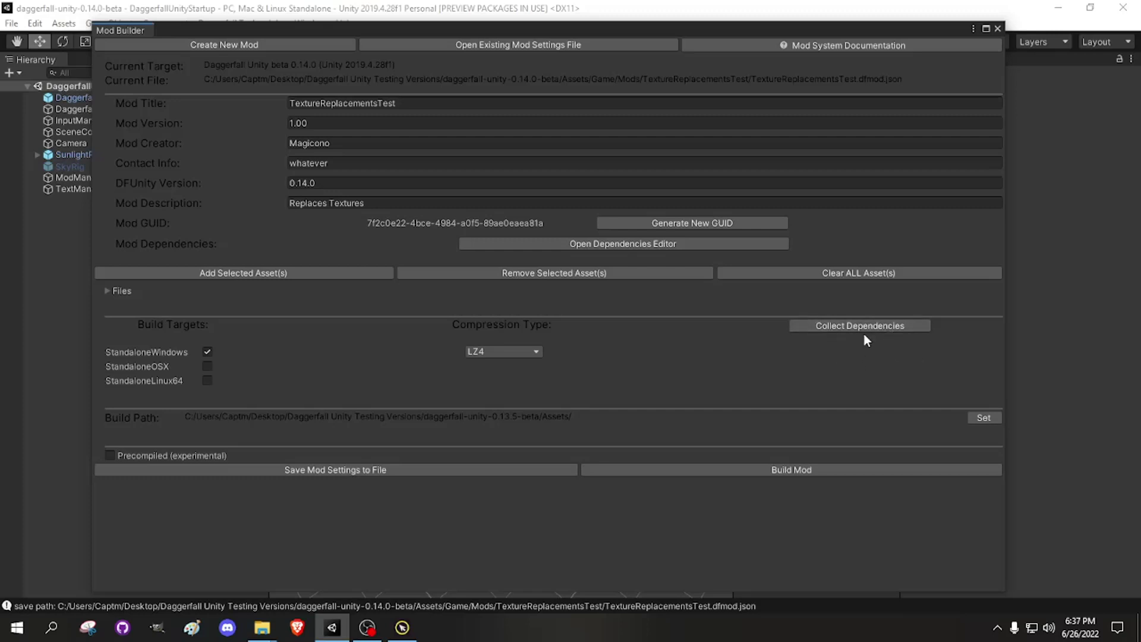
{"action": "left_click", "coordinate": [536, 352]}
{"action": "left_click", "coordinate": [569, 350]}
Step: Set the build output to the project's Assets folder and save settings to dfmod.json
{"action": "left_click", "coordinate": [995, 418]}
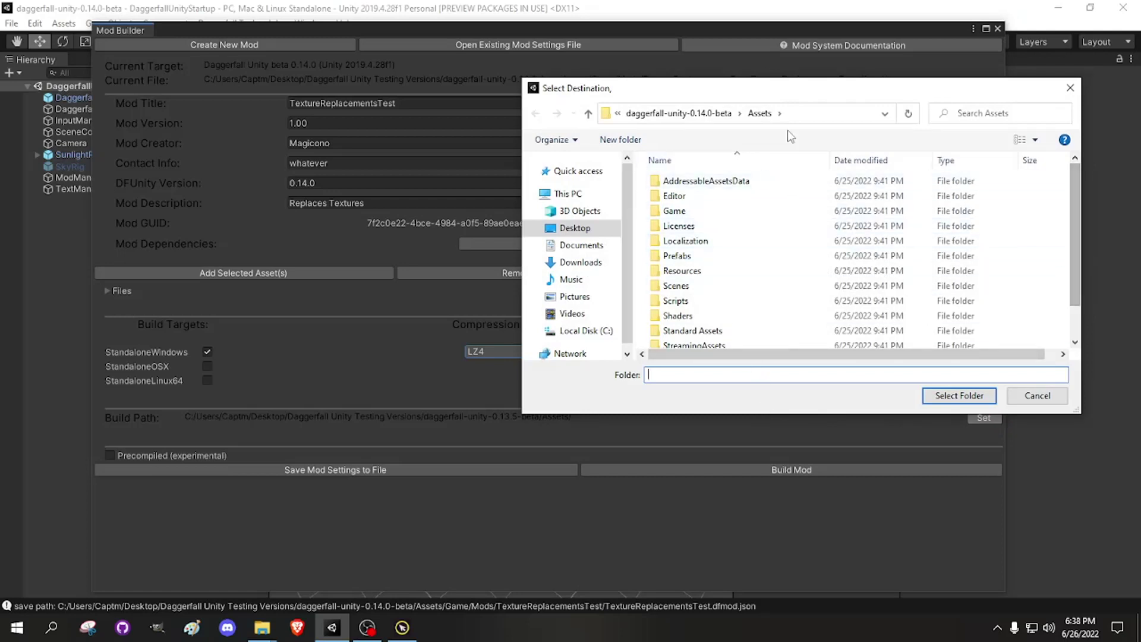
{"action": "left_click_drag", "start_coordinate": [1074, 264], "coordinate": [1075, 334]}
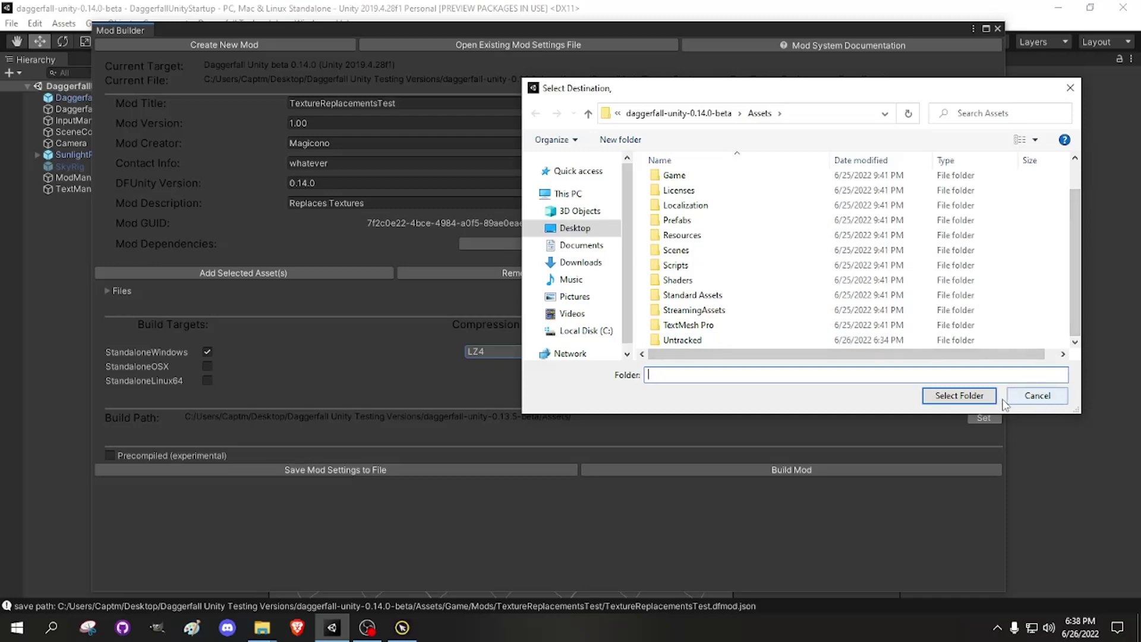
{"action": "left_click", "coordinate": [959, 397]}
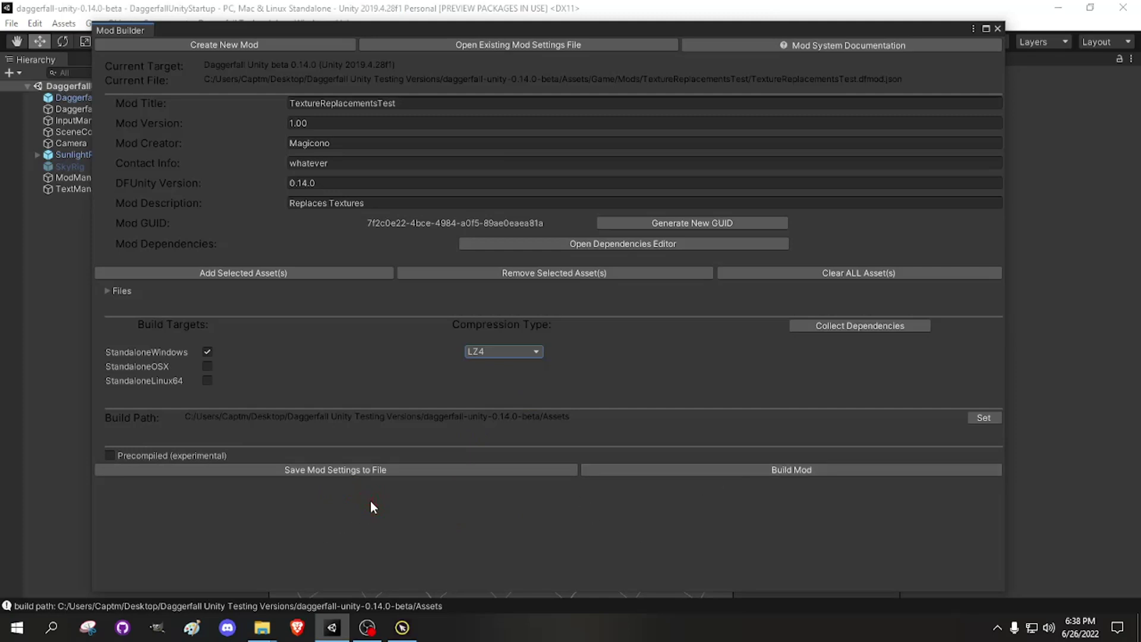
{"action": "left_click", "coordinate": [375, 470]}
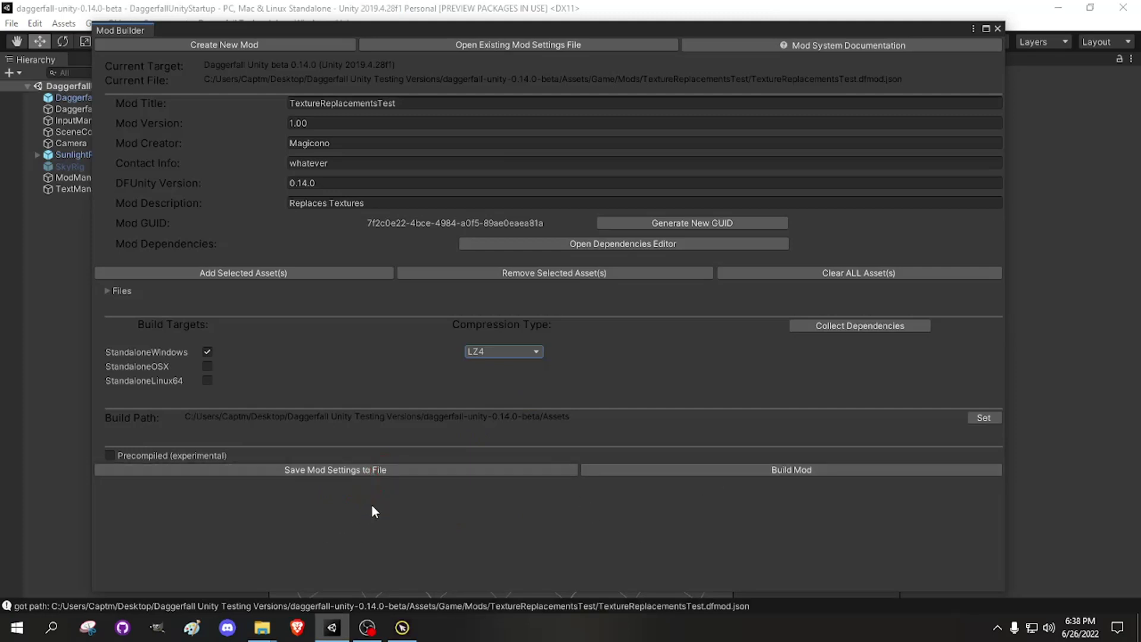
{"action": "left_click", "coordinate": [393, 469]}
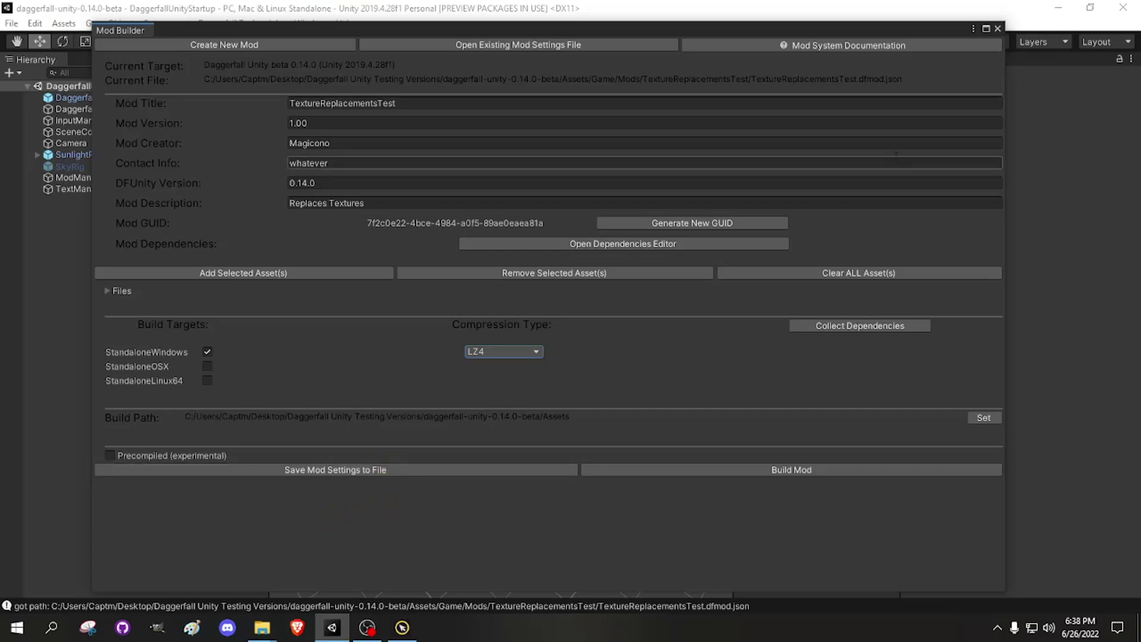
Step: Close Mod Builder and check the saved .dfmod.json file in File Explorer
{"action": "left_click", "coordinate": [998, 28]}
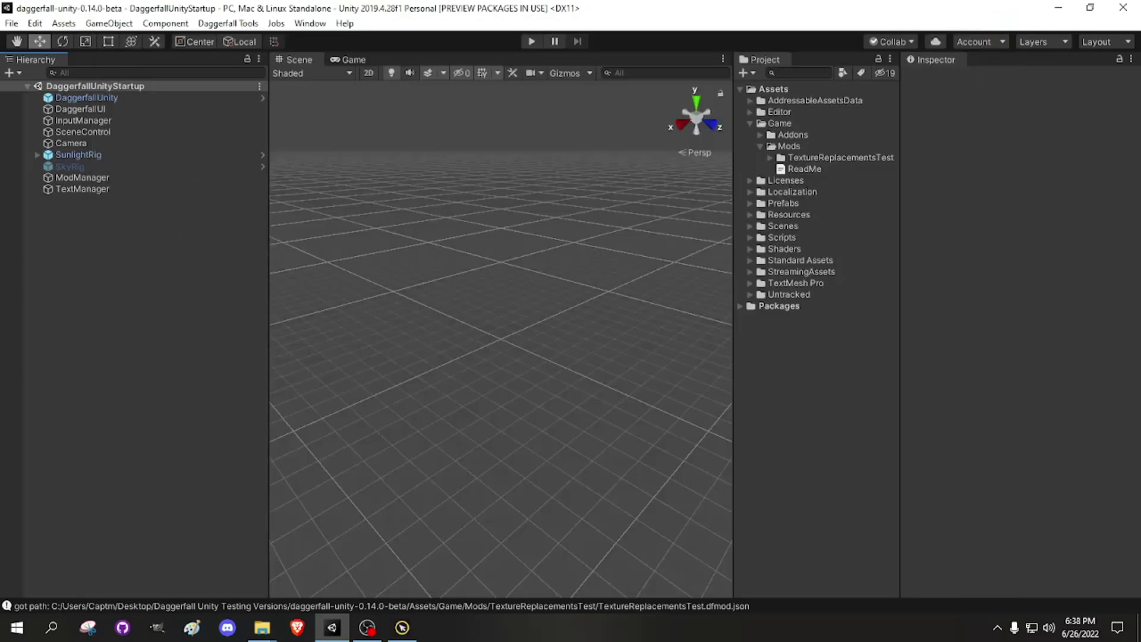
{"action": "left_click", "coordinate": [262, 627]}
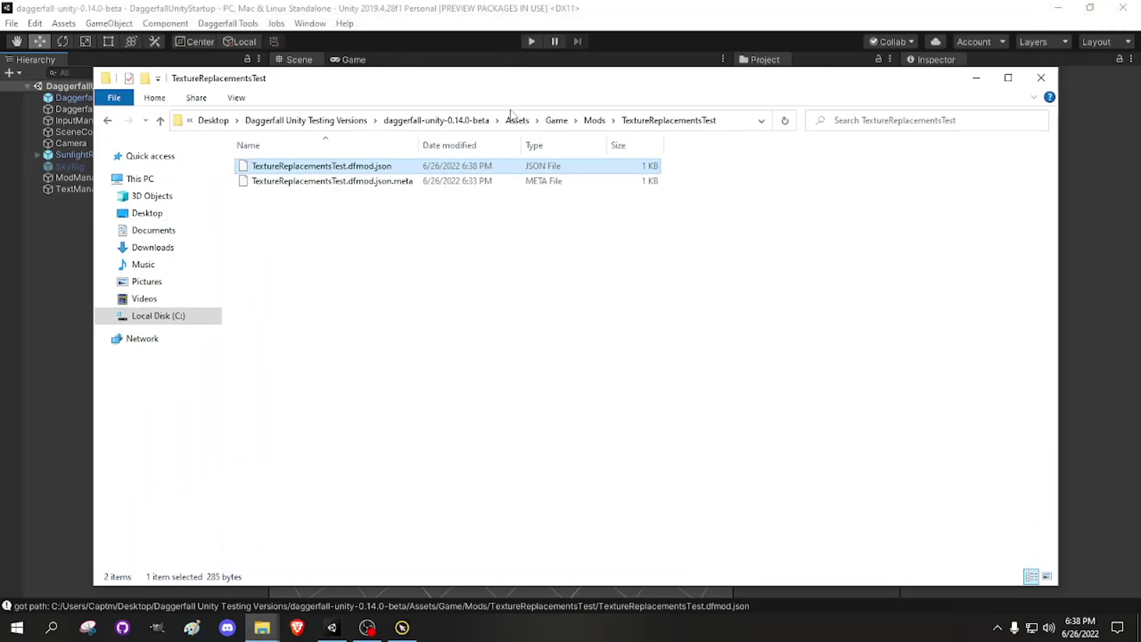
{"action": "left_click", "coordinate": [474, 169]}
{"action": "left_click", "coordinate": [607, 49]}
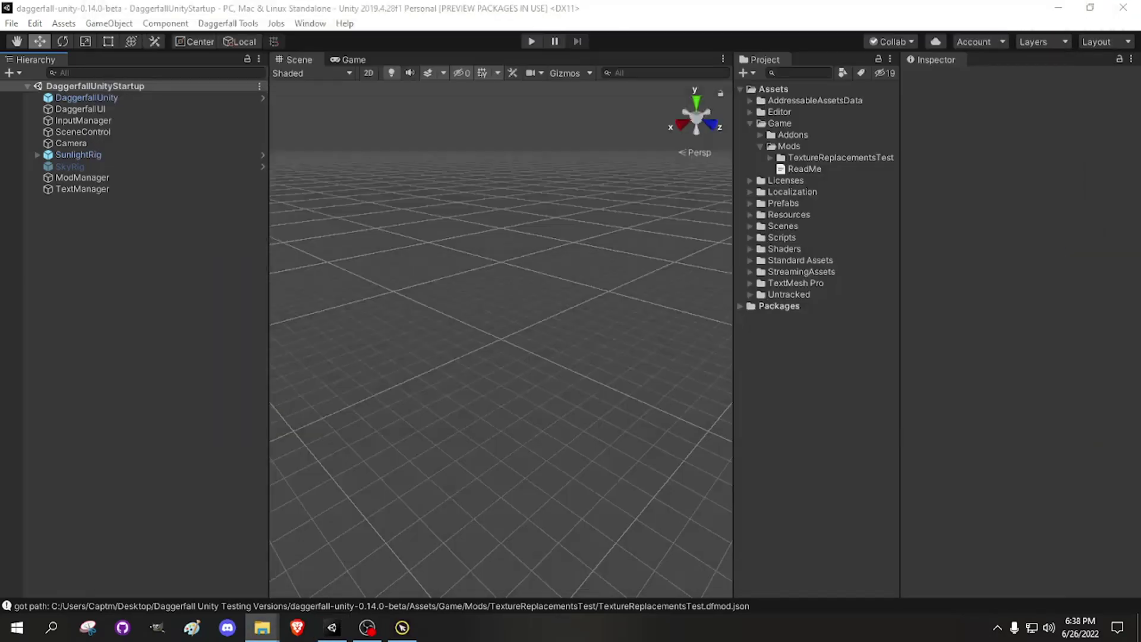
{"action": "left_click", "coordinate": [128, 313]}
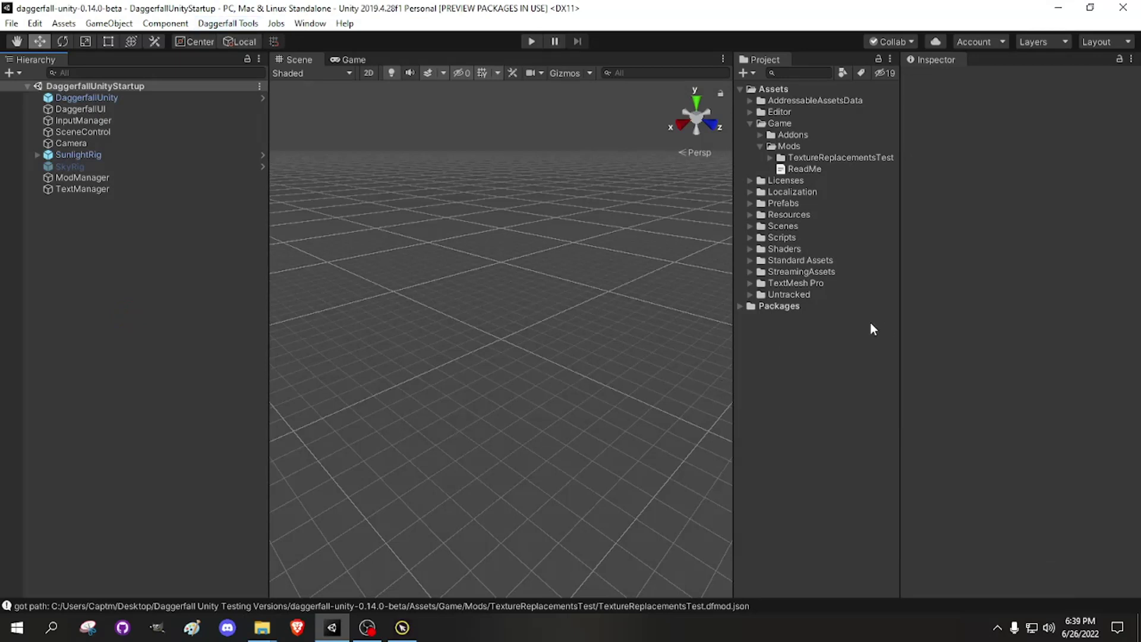
Step: Expand Mods > TextureReplacementsTest in the Project panel to list its settings file
{"action": "left_click", "coordinate": [795, 147]}
{"action": "left_click", "coordinate": [797, 157]}
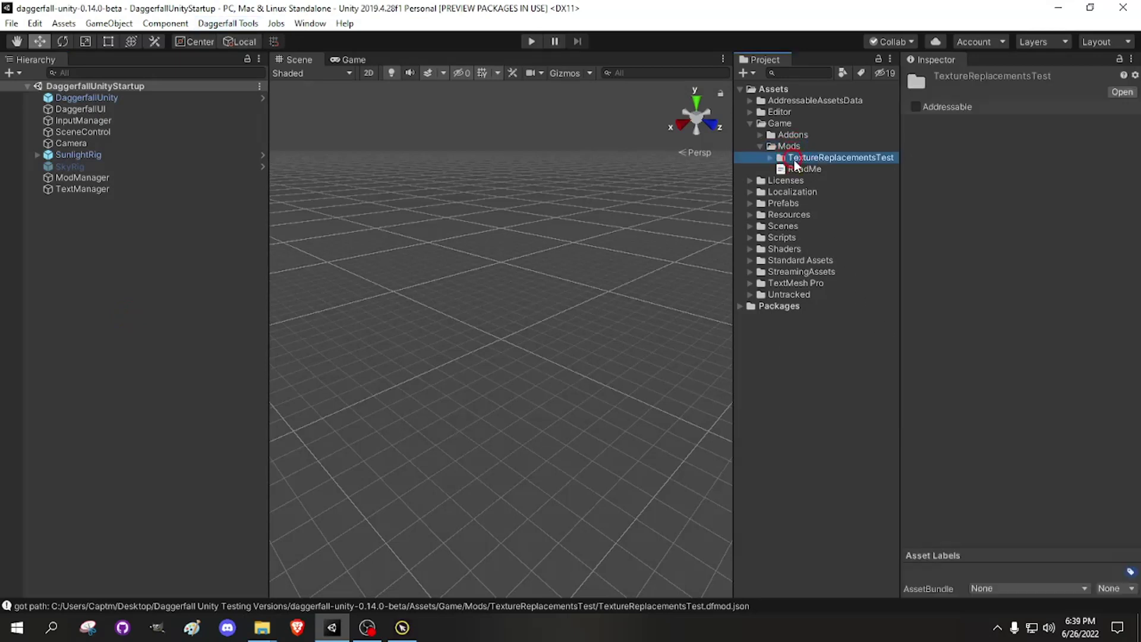
{"action": "left_click", "coordinate": [770, 158]}
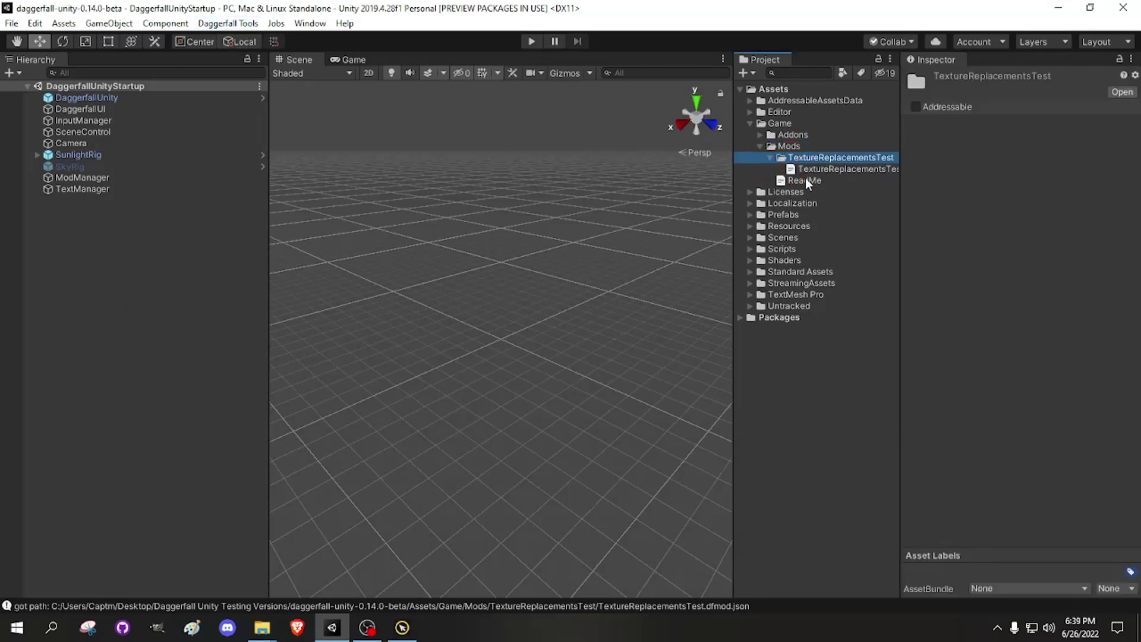
Step: Return to File Explorer and open the TextureReplacementsTest mod folder
{"action": "key", "text": "alt+Tab"}
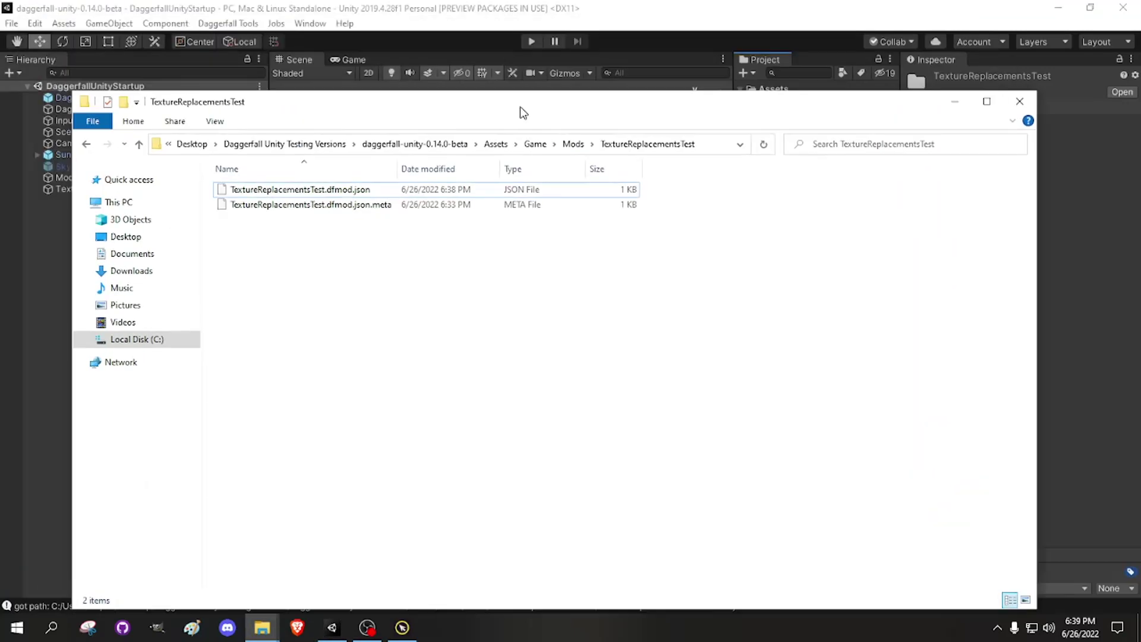
{"action": "left_click_drag", "start_coordinate": [520, 106], "coordinate": [532, 78]}
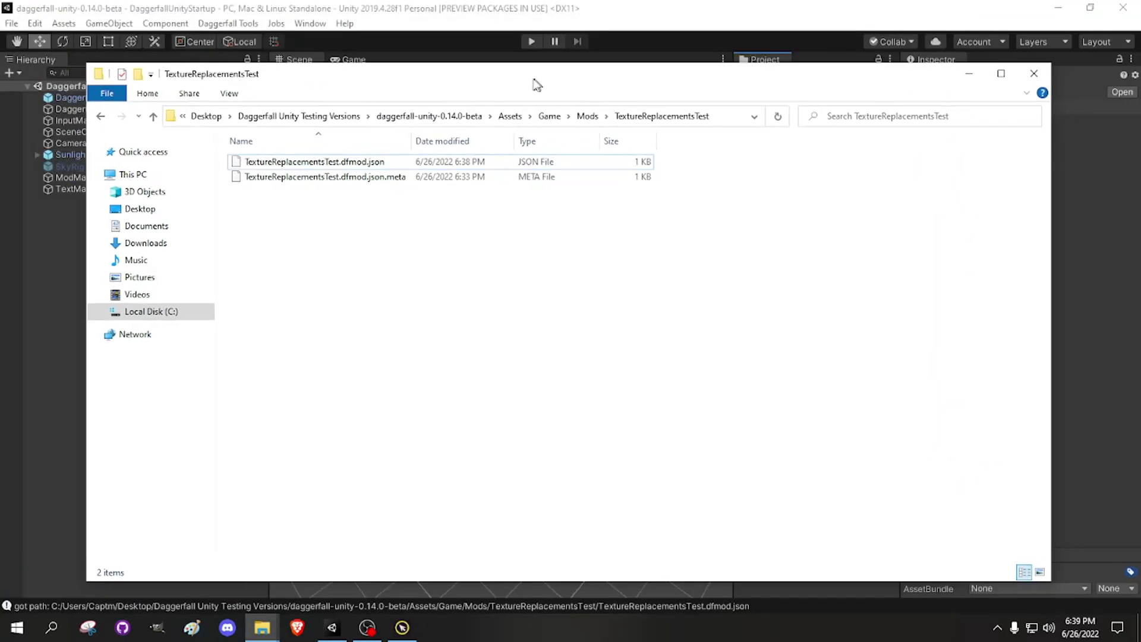
{"action": "left_click", "coordinate": [585, 116]}
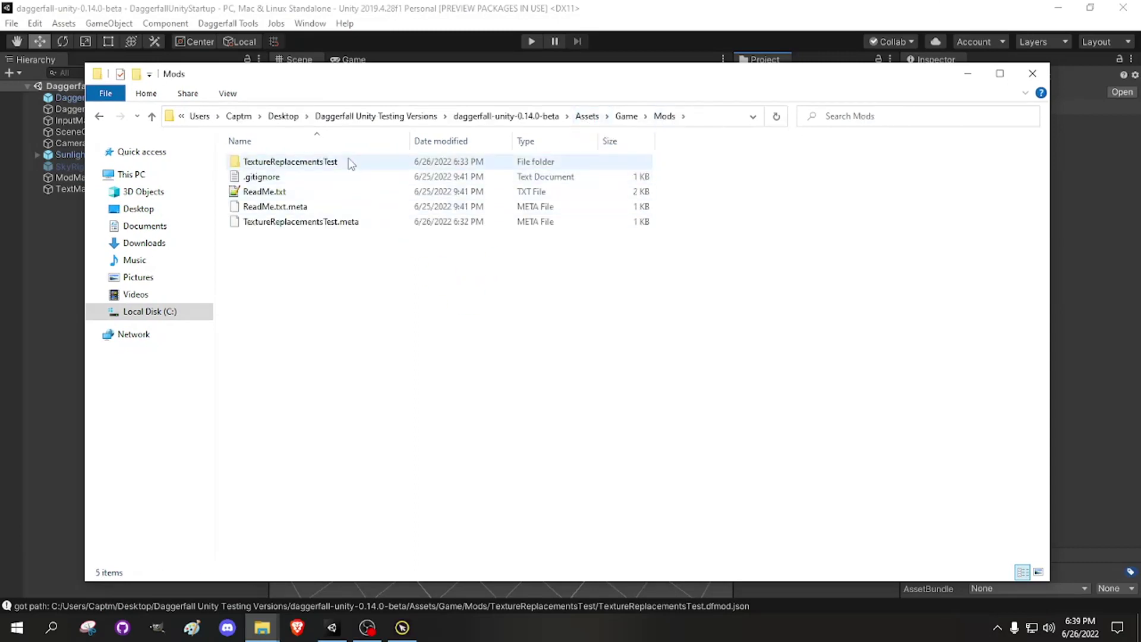
{"action": "double_click", "coordinate": [290, 162]}
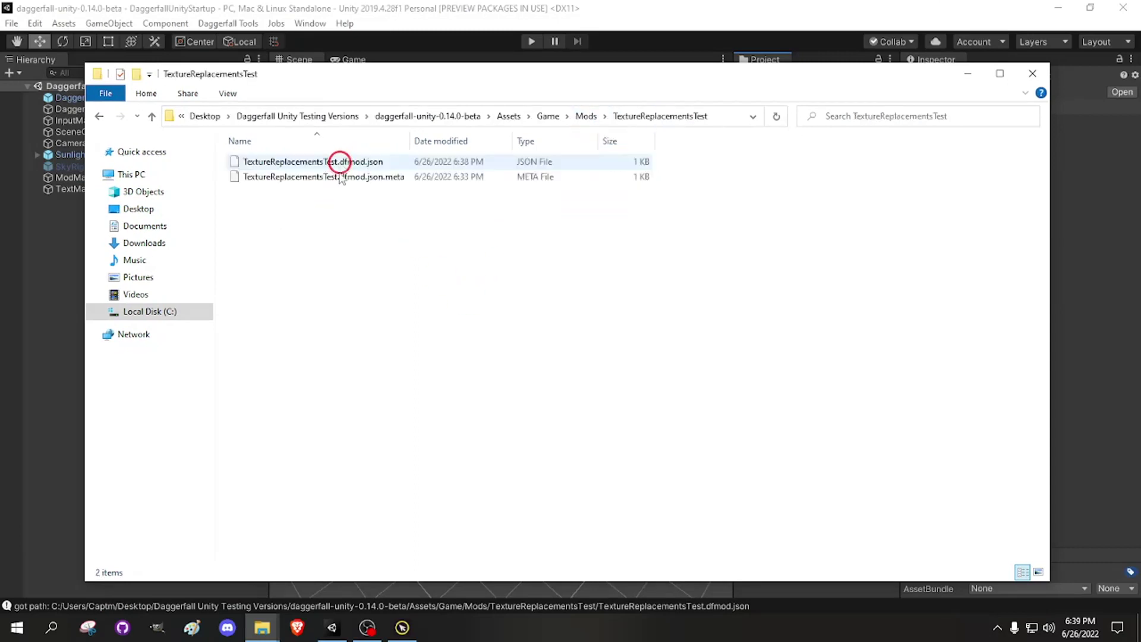
Step: Create a new folder named 'Textures' there and open it
{"action": "right_click", "coordinate": [350, 281]}
{"action": "mouse_move", "coordinate": [428, 498]}
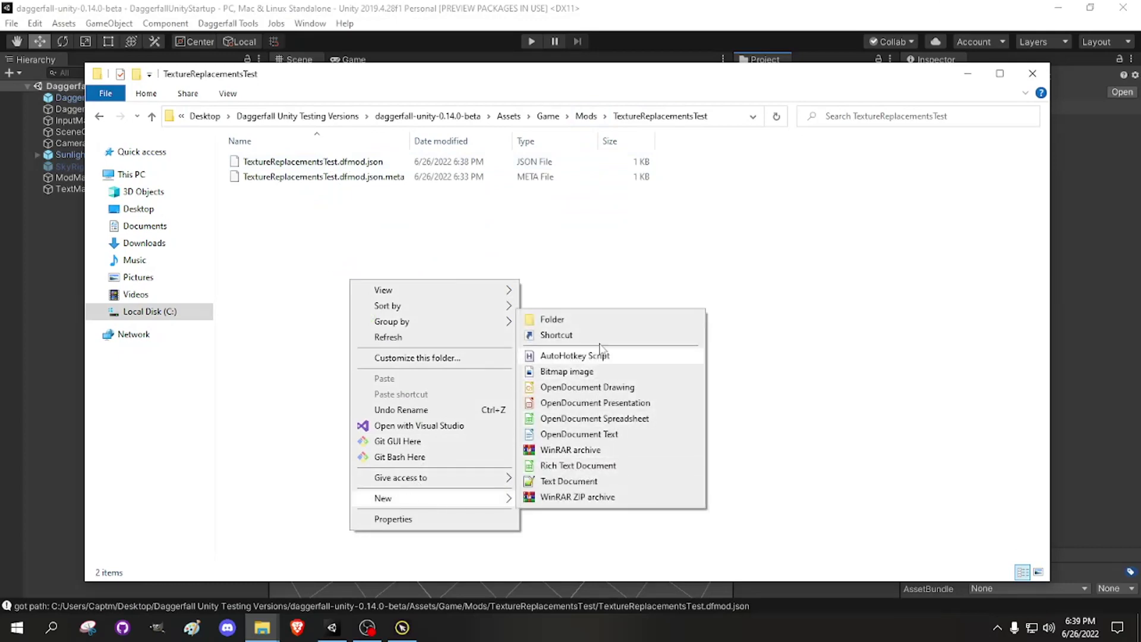
{"action": "left_click", "coordinate": [552, 319]}
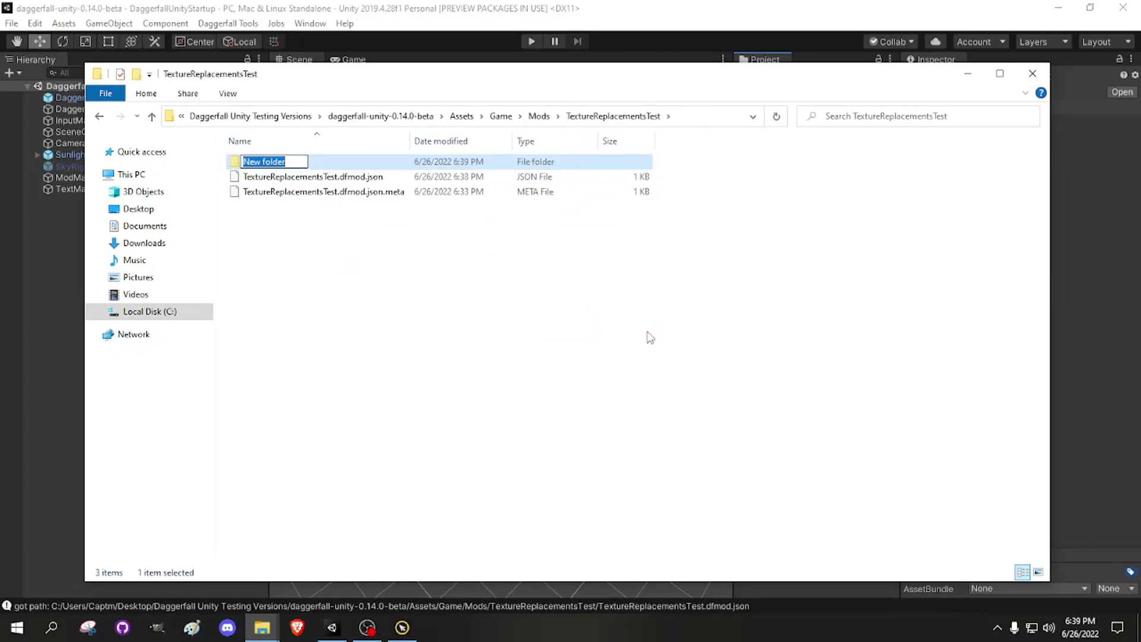
{"action": "type", "text": "Textures"}
{"action": "left_click", "coordinate": [388, 266]}
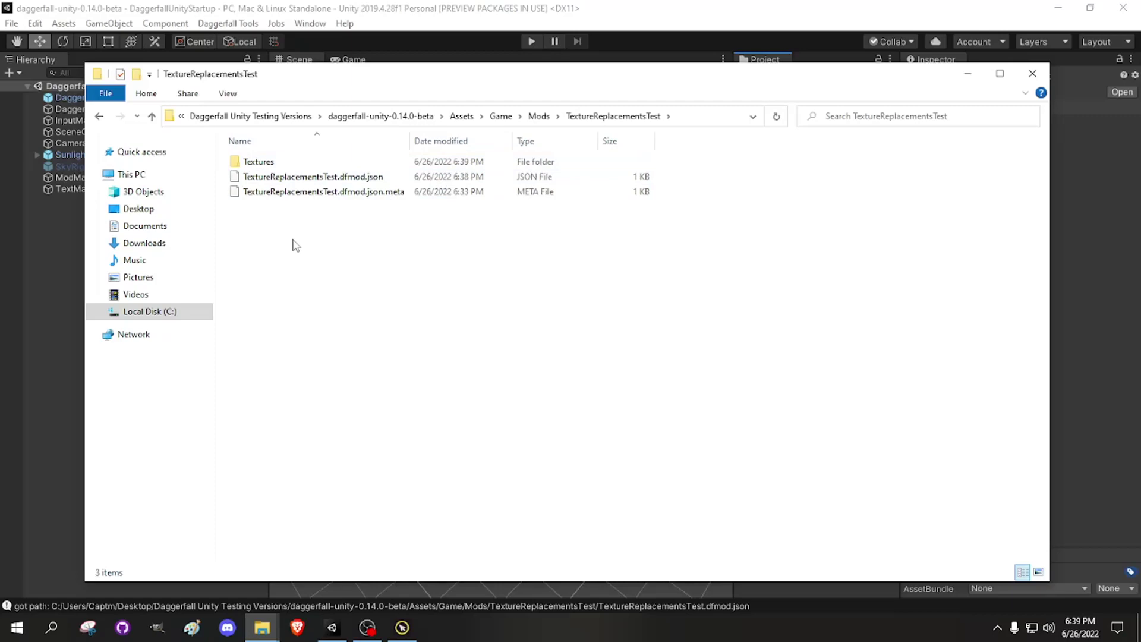
{"action": "double_click", "coordinate": [321, 163]}
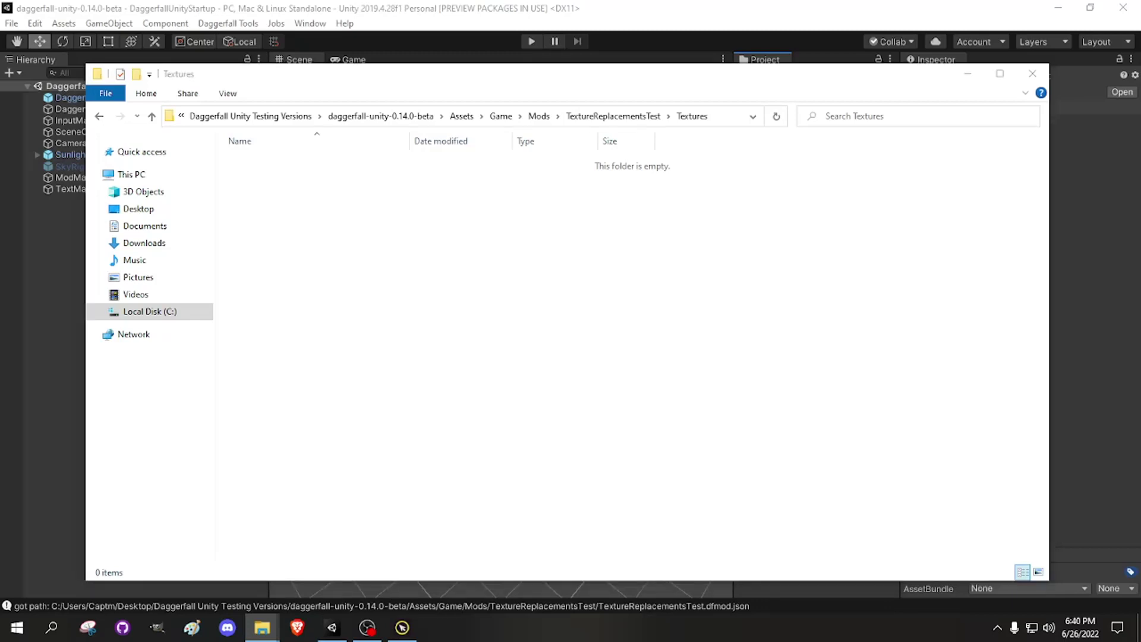
Step: Copy the eight steel PNGs (245–252) into Textures, then minimize Explorer so Unity imports them
{"action": "left_click", "coordinate": [479, 281]}
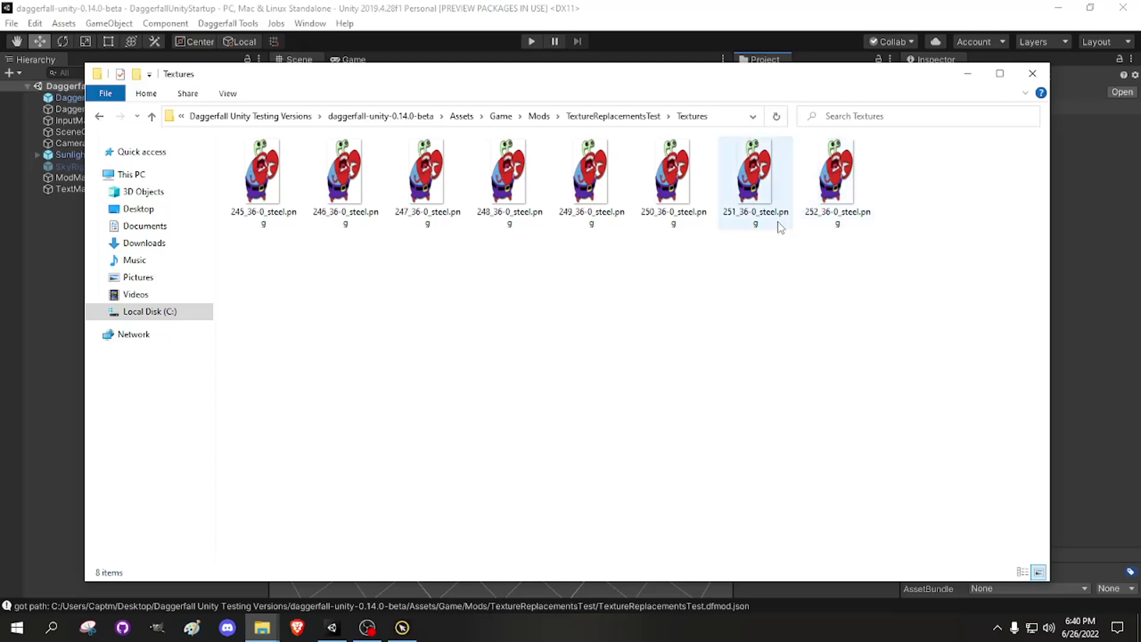
{"action": "left_click", "coordinate": [741, 328]}
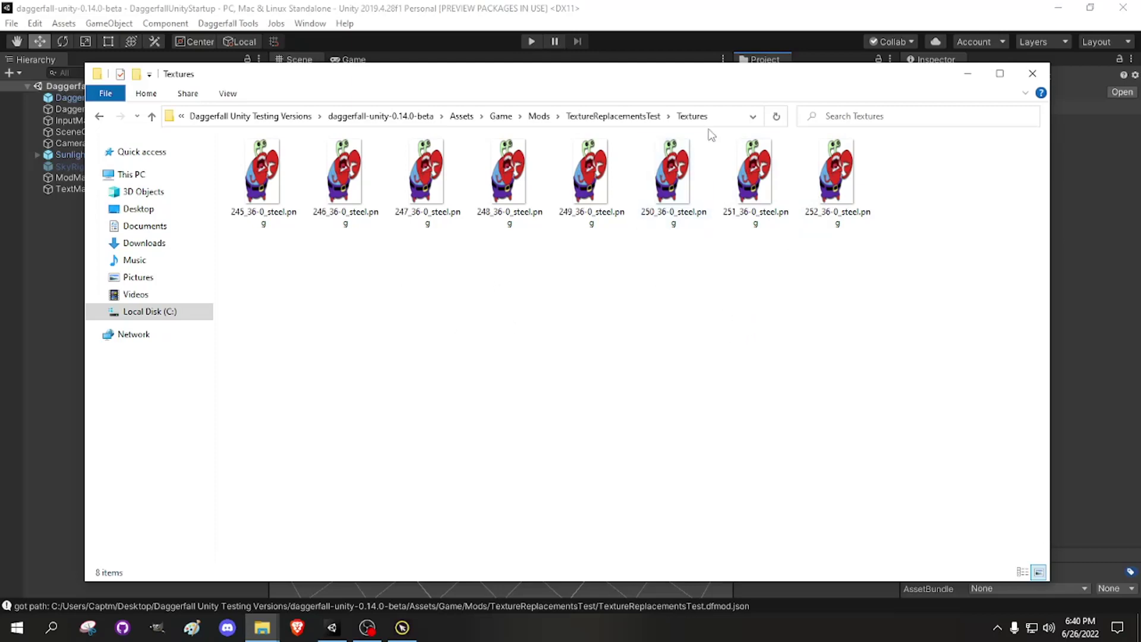
{"action": "left_click", "coordinate": [614, 116]}
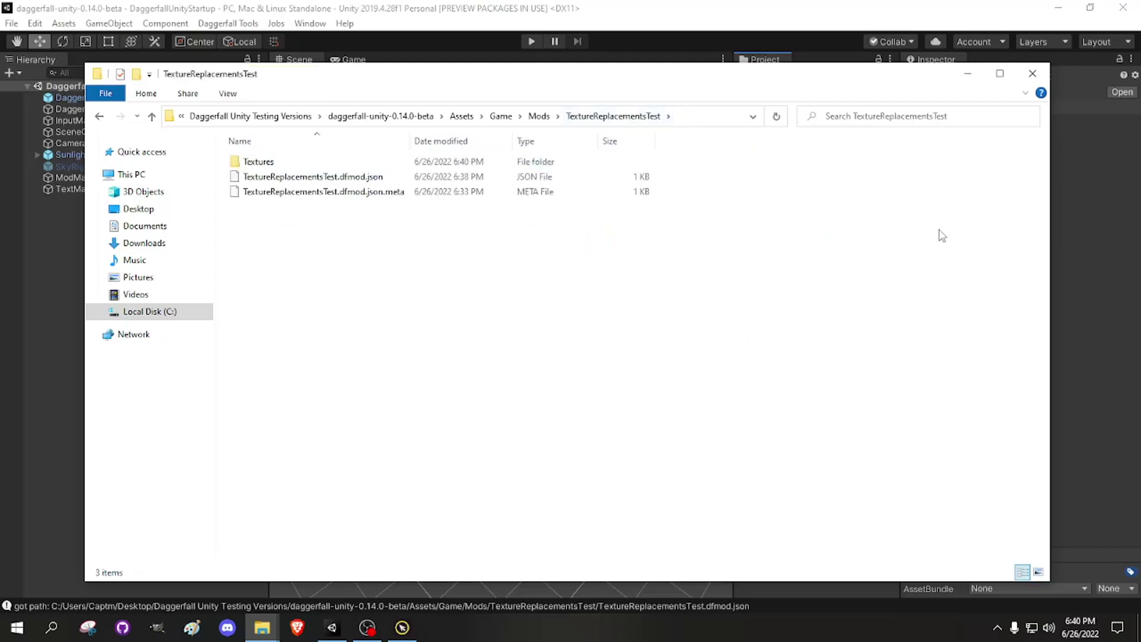
{"action": "left_click", "coordinate": [963, 76]}
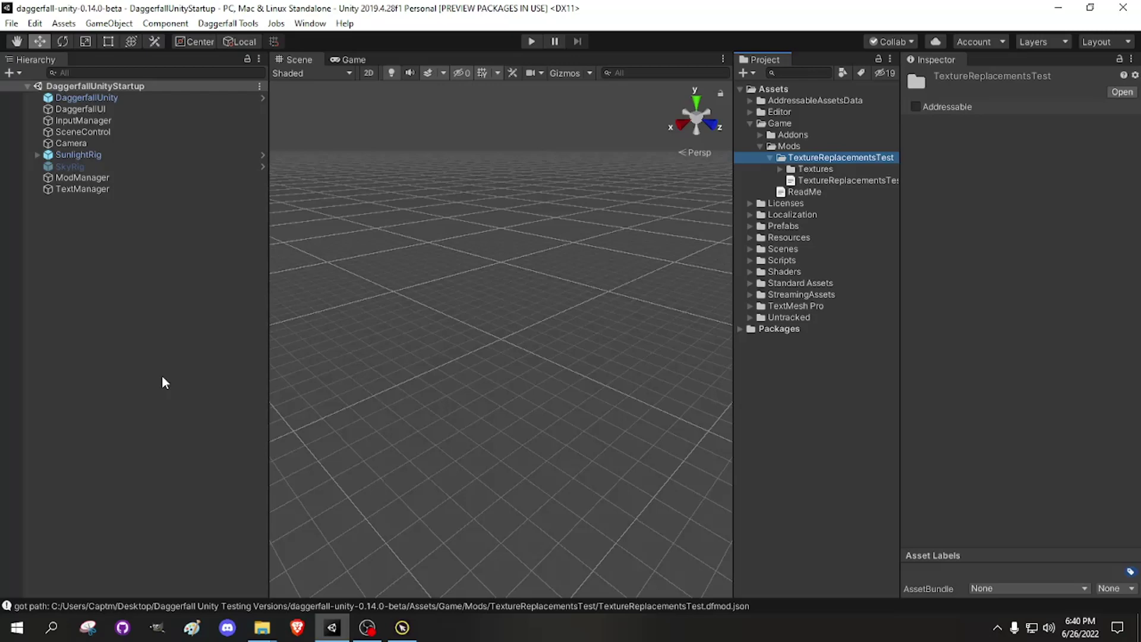
Step: Reopen Textures in Explorer and check each PNG now has a .meta file, e.g. 251
{"action": "mouse_move", "coordinate": [262, 629]}
{"action": "left_click", "coordinate": [314, 566]}
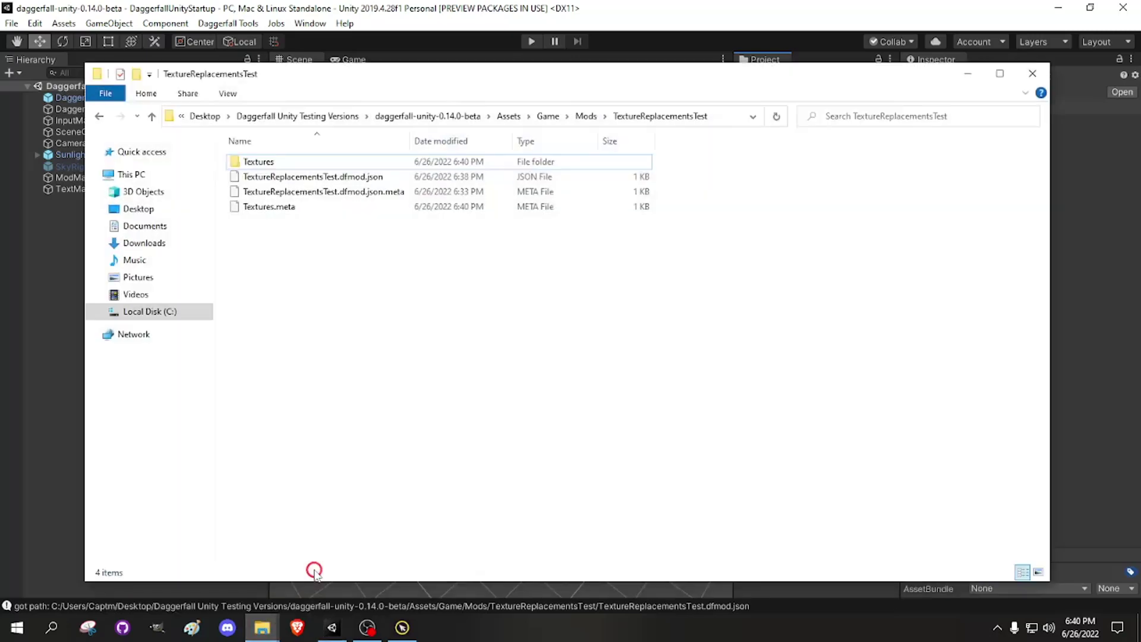
{"action": "double_click", "coordinate": [352, 162]}
{"action": "left_click", "coordinate": [419, 382]}
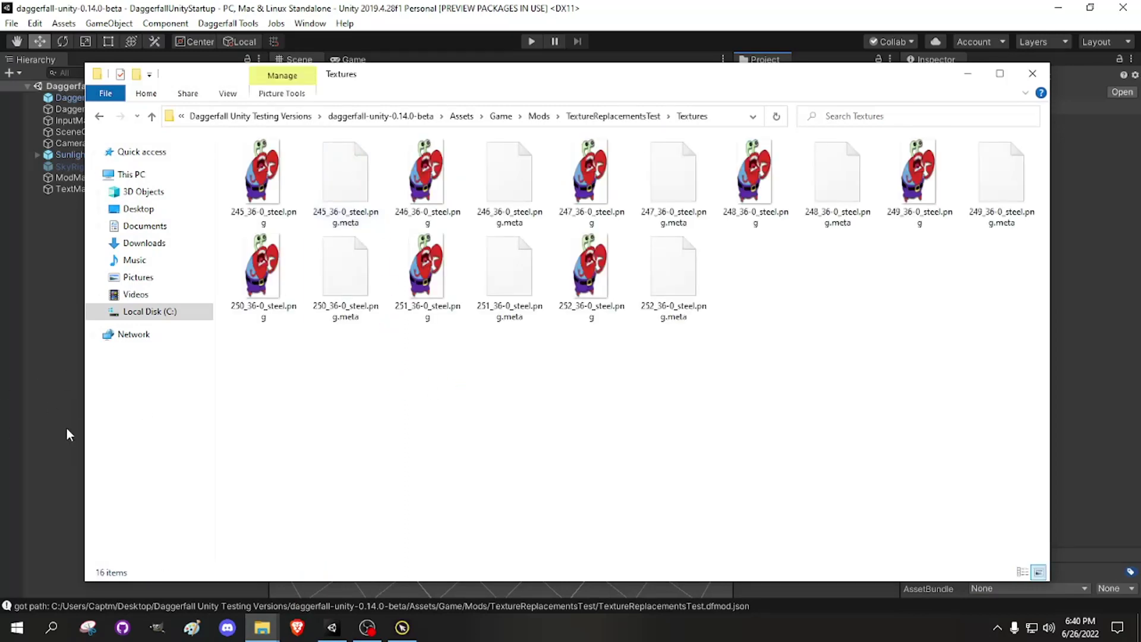
{"action": "left_click", "coordinate": [514, 307]}
Step: Leave File Explorer and clear the selection in Unity's Project window
{"action": "left_click", "coordinate": [523, 416]}
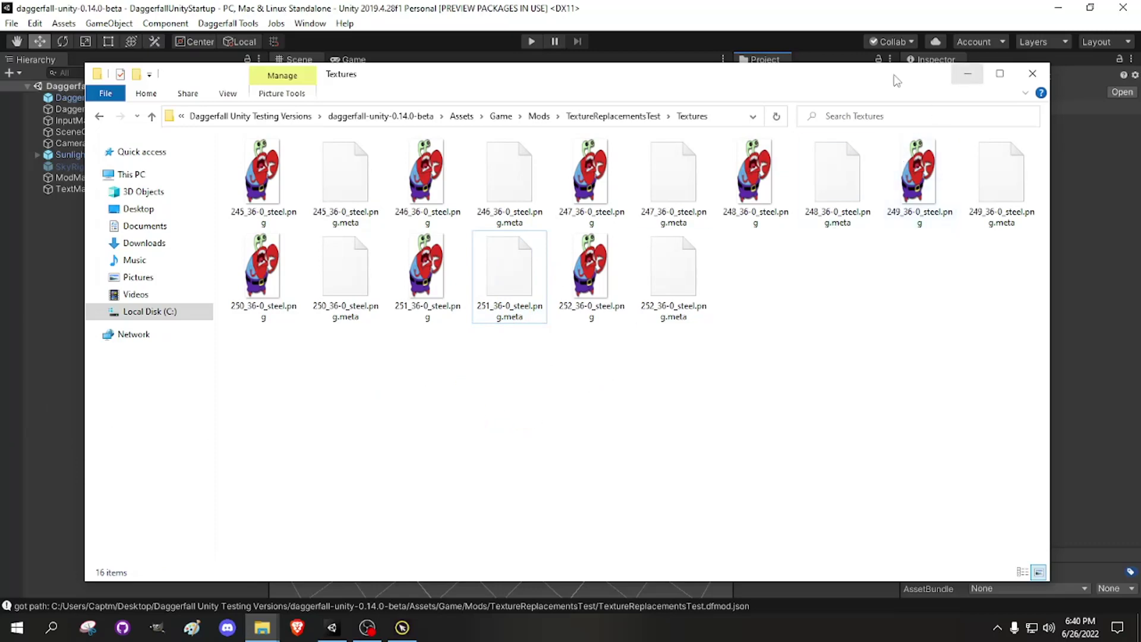
{"action": "left_click", "coordinate": [777, 76]}
{"action": "key", "text": "alt+Tab"}
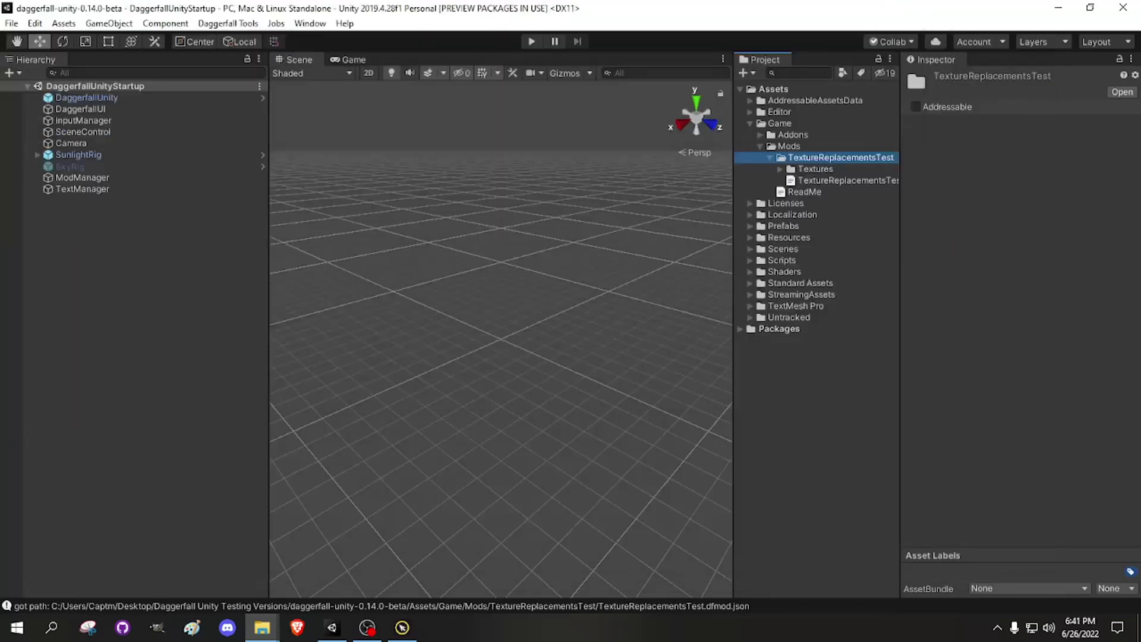
{"action": "left_click", "coordinate": [168, 485]}
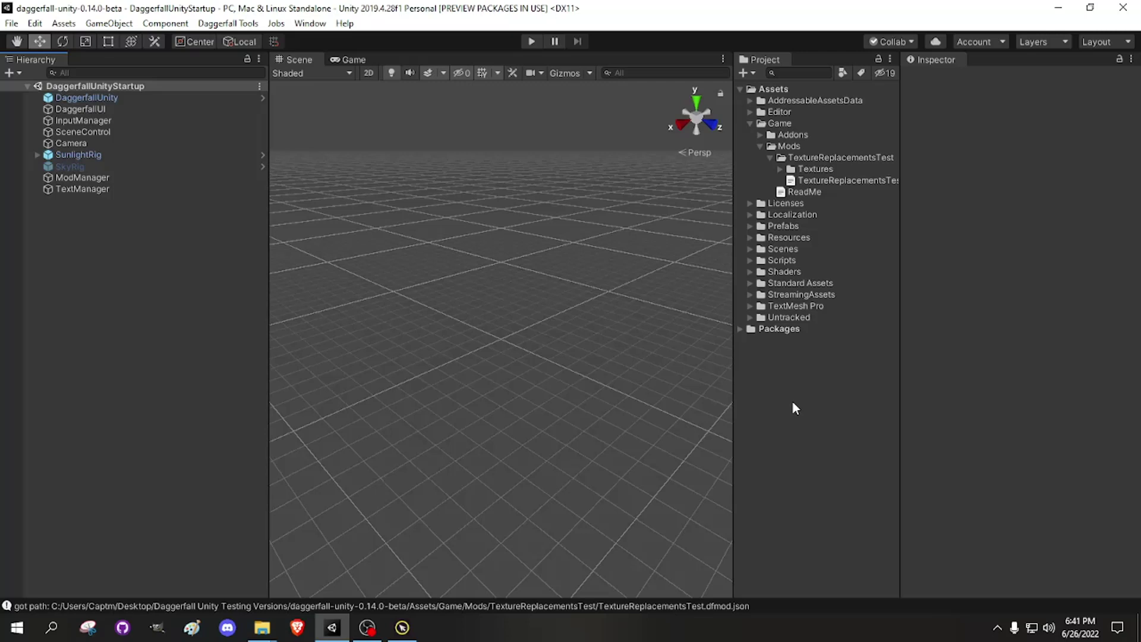
Step: Expand Textures and select 245_36-0_steel through 252_36-0_steel together
{"action": "left_click", "coordinate": [781, 168]}
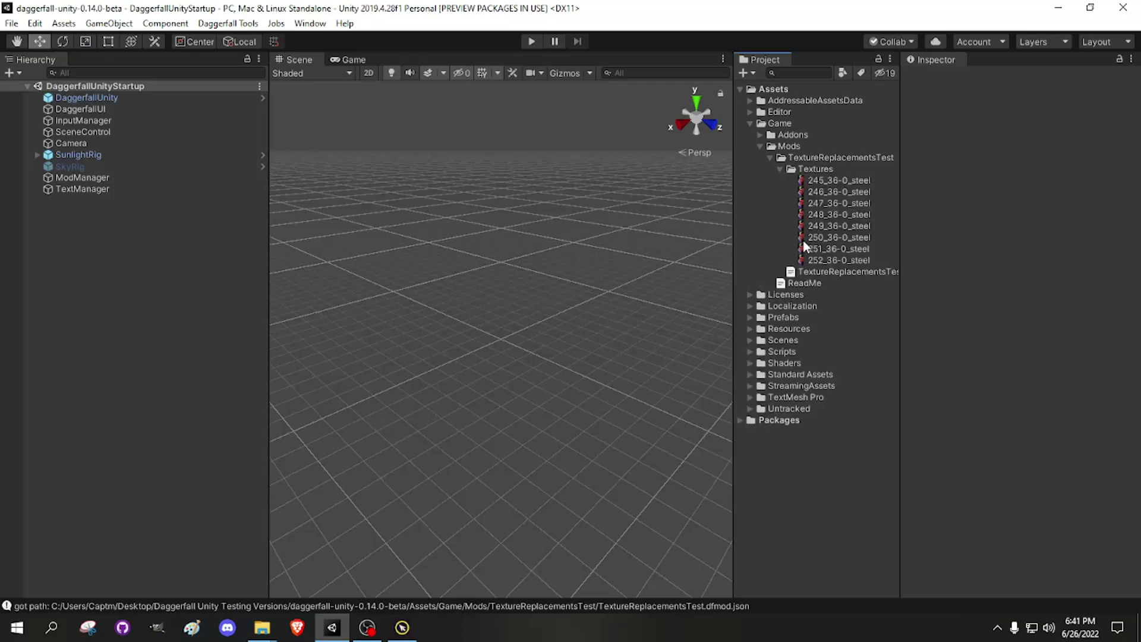
{"action": "left_click", "coordinate": [839, 180]}
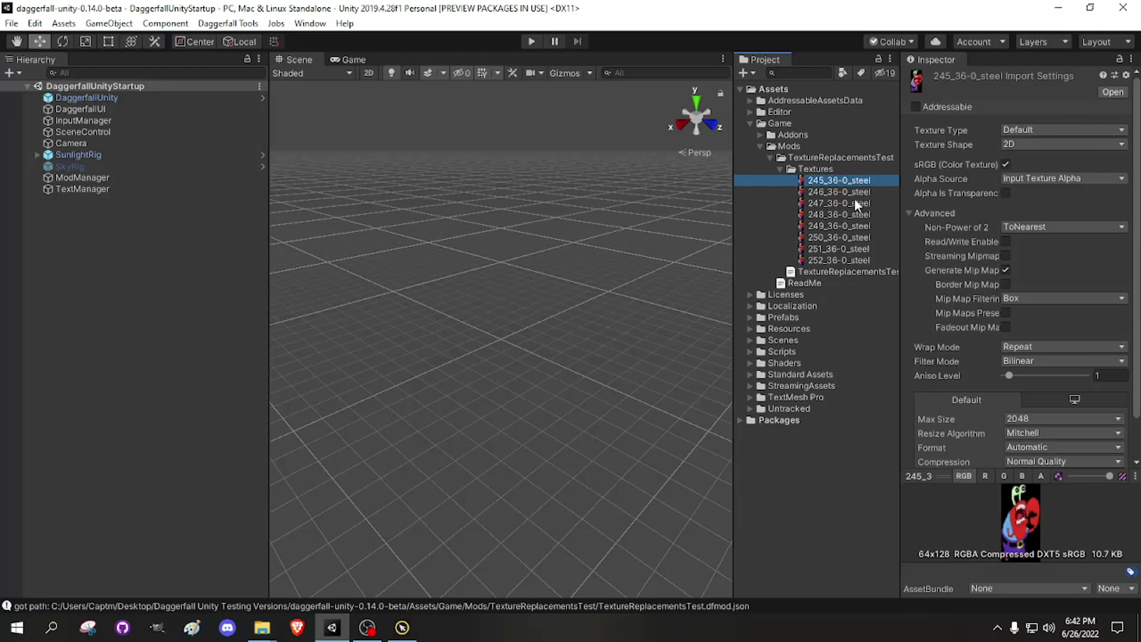
{"action": "left_click", "coordinate": [854, 193]}
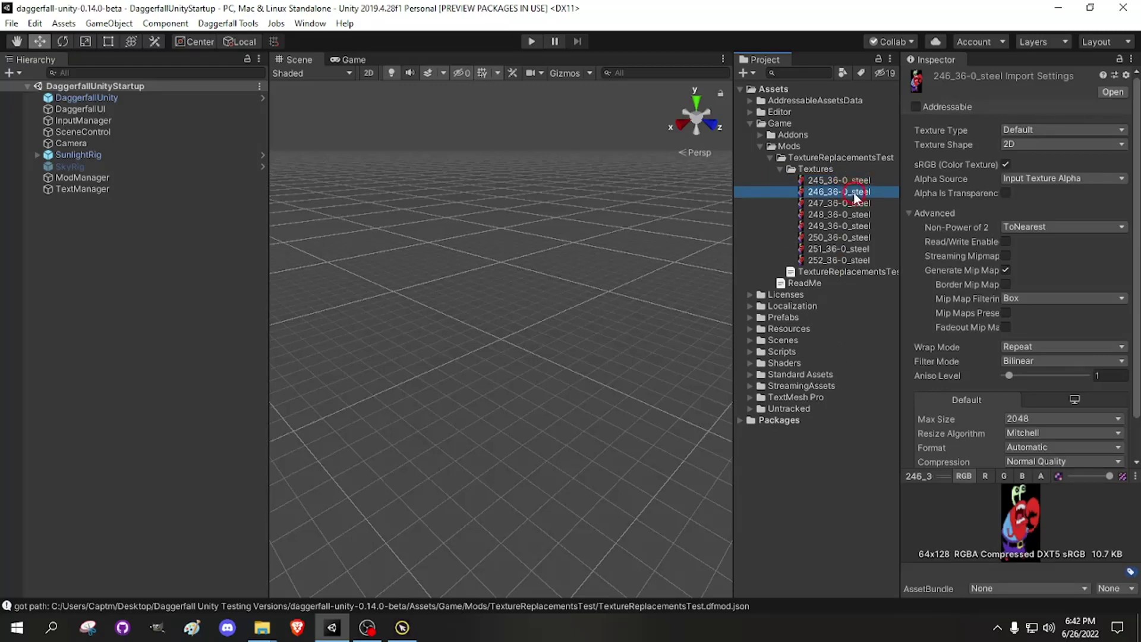
{"action": "left_click", "coordinate": [838, 238]}
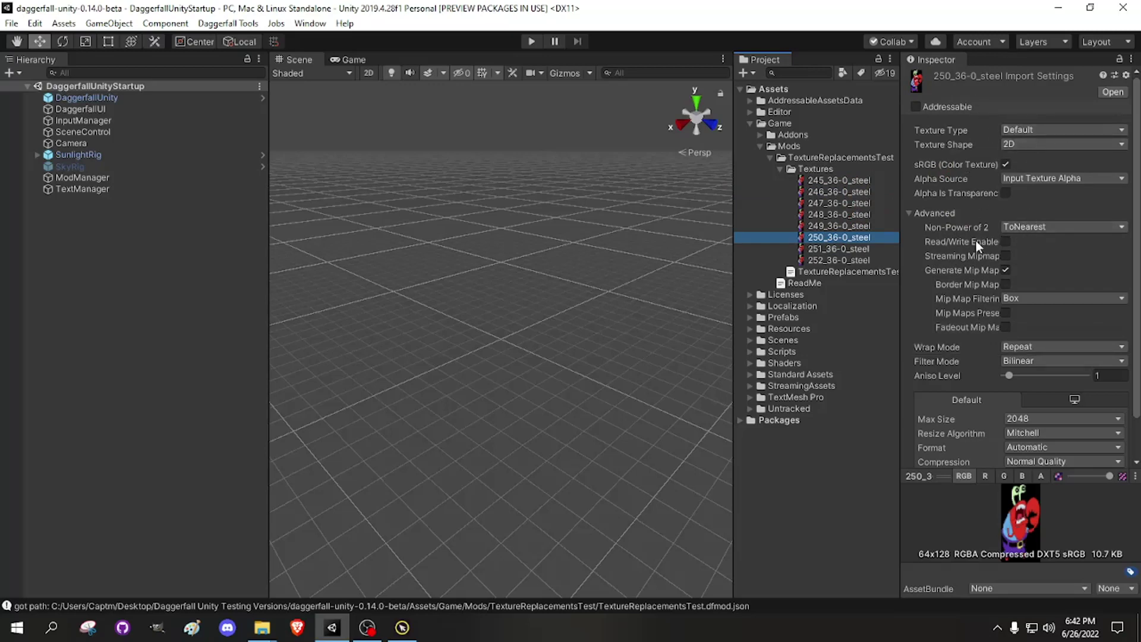
{"action": "left_click", "coordinate": [848, 182]}
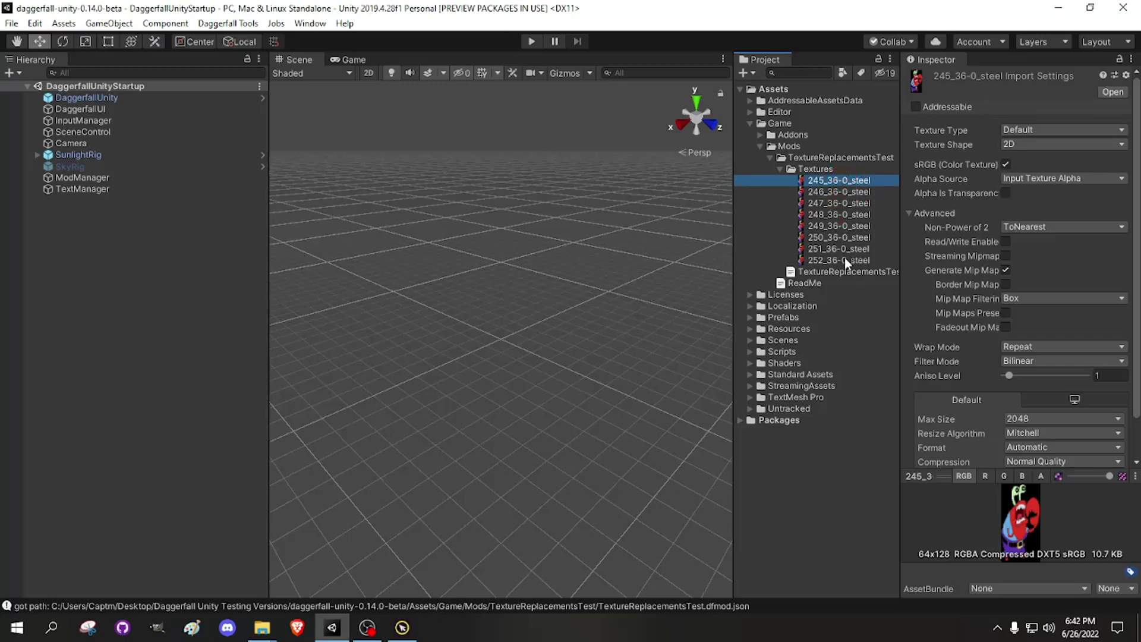
{"action": "left_click", "coordinate": [845, 258], "text": "shift"}
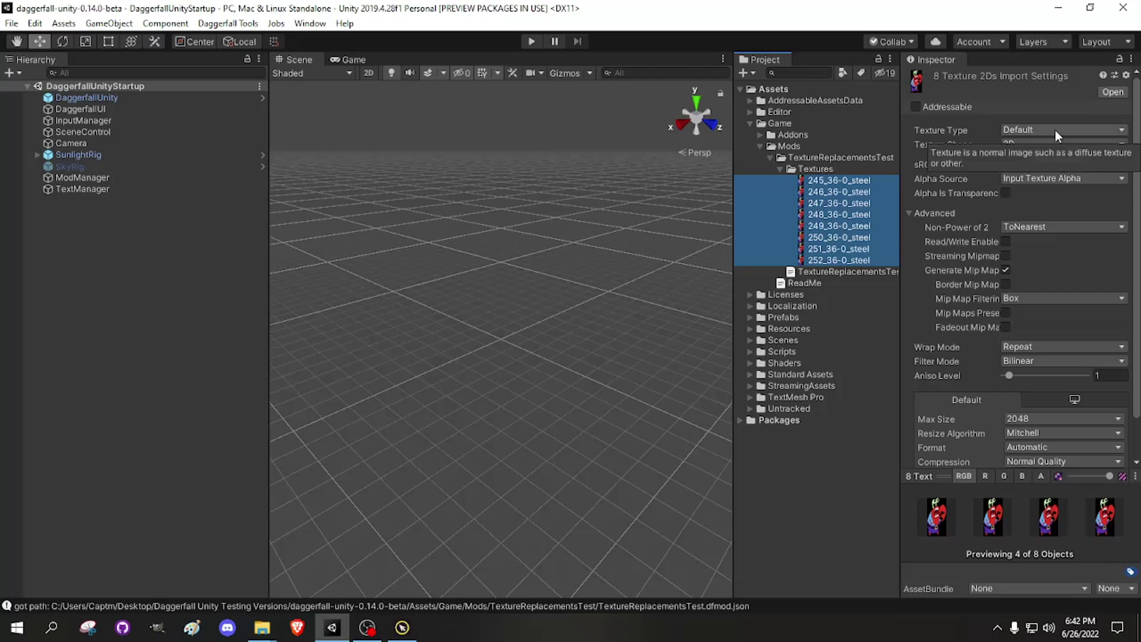
Step: Set Texture Type to Sprite (2D and UI), keeping Single sprite mode and Tight mesh type
{"action": "left_click", "coordinate": [1073, 129]}
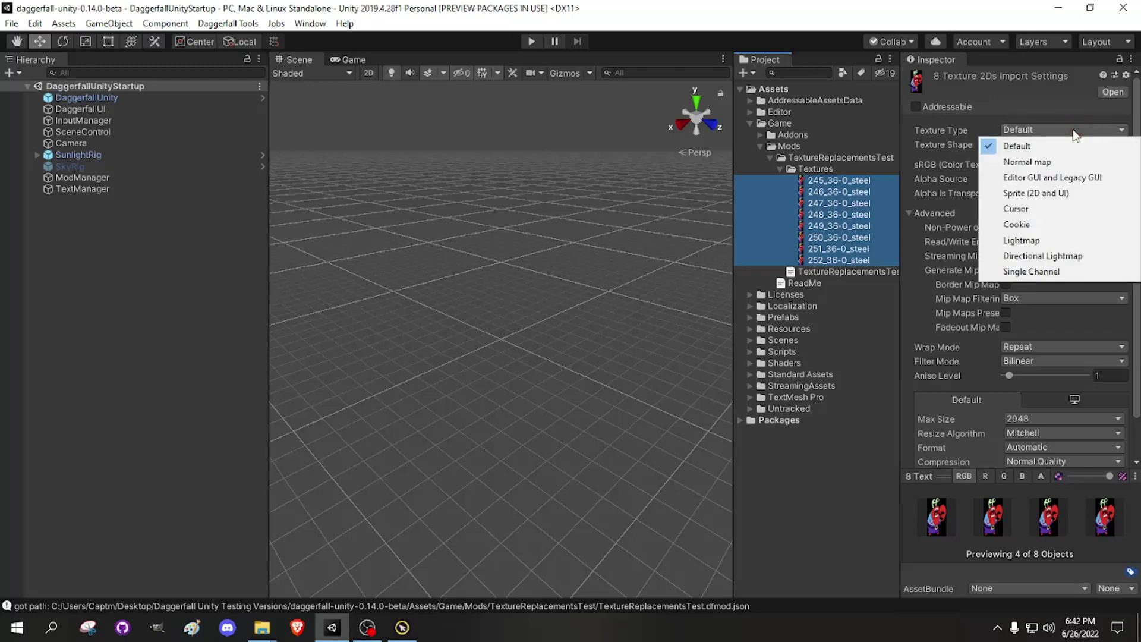
{"action": "left_click", "coordinate": [1093, 196]}
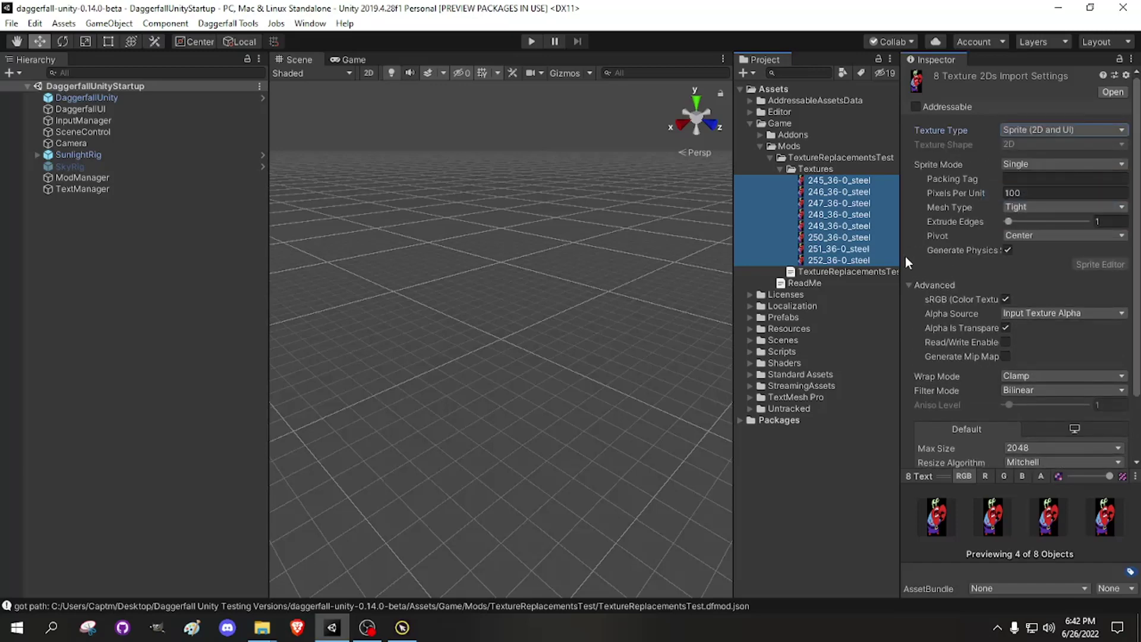
{"action": "left_click", "coordinate": [1061, 164]}
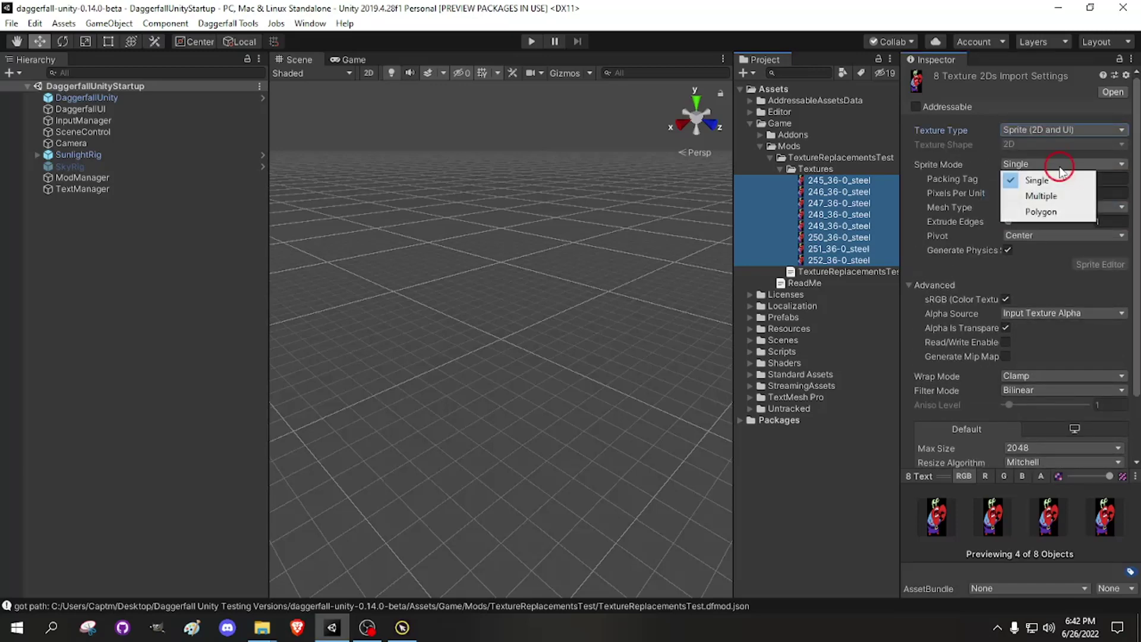
{"action": "left_click", "coordinate": [986, 178]}
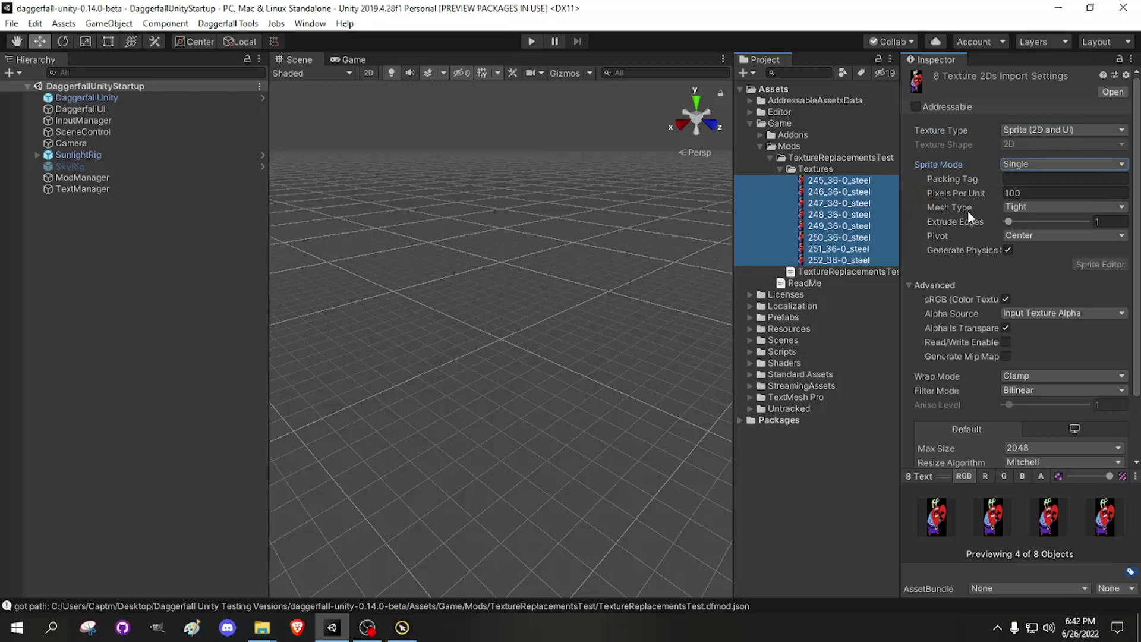
{"action": "left_click", "coordinate": [1062, 208]}
{"action": "left_click", "coordinate": [937, 208]}
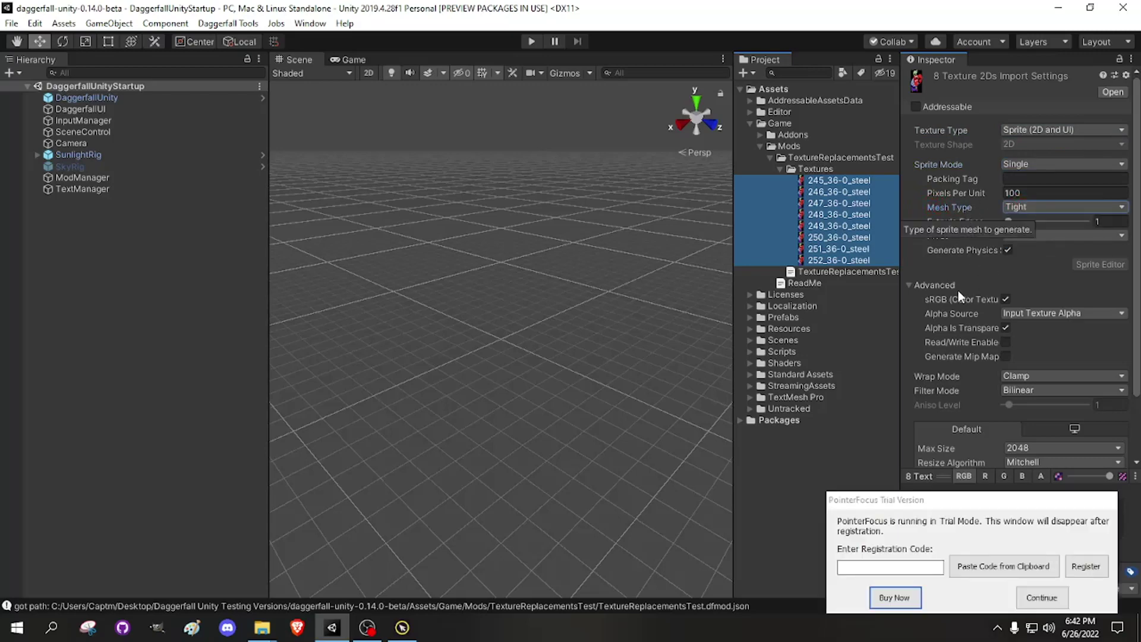
Step: Keep the pivot at Center and turn off Generate Physics Shape
{"action": "left_click", "coordinate": [1041, 598]}
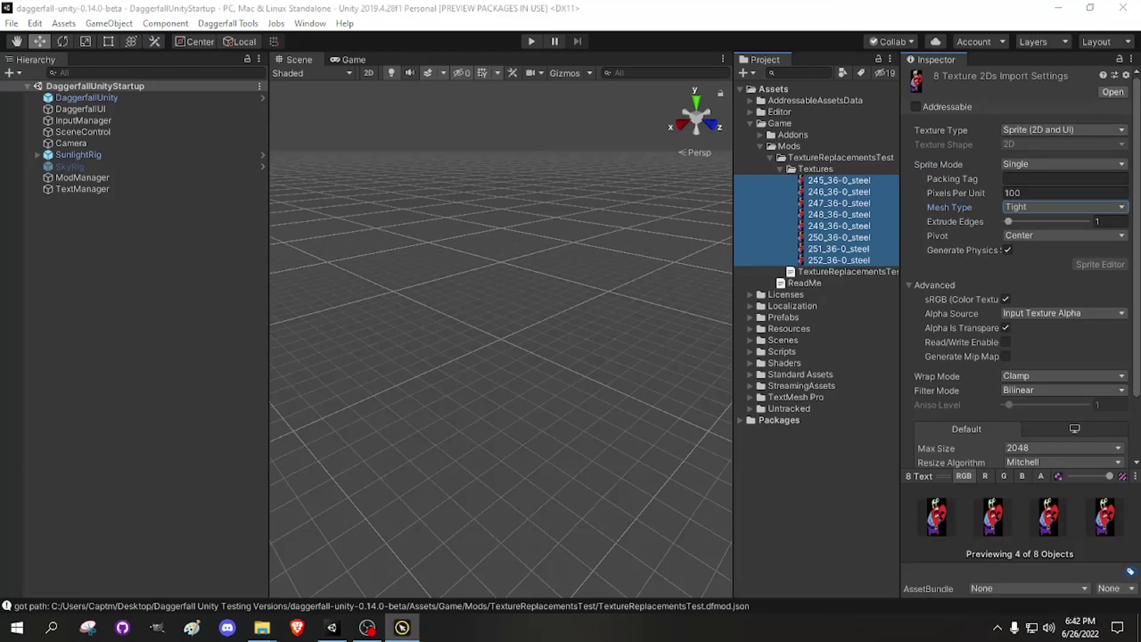
{"action": "left_click", "coordinate": [919, 274]}
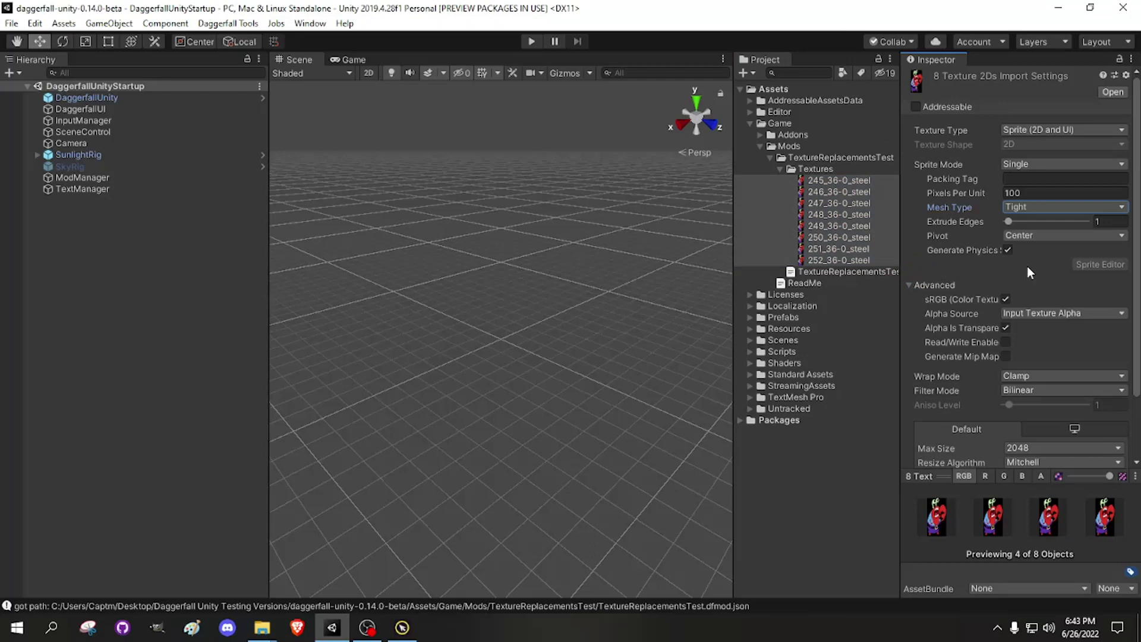
{"action": "left_click", "coordinate": [1037, 234]}
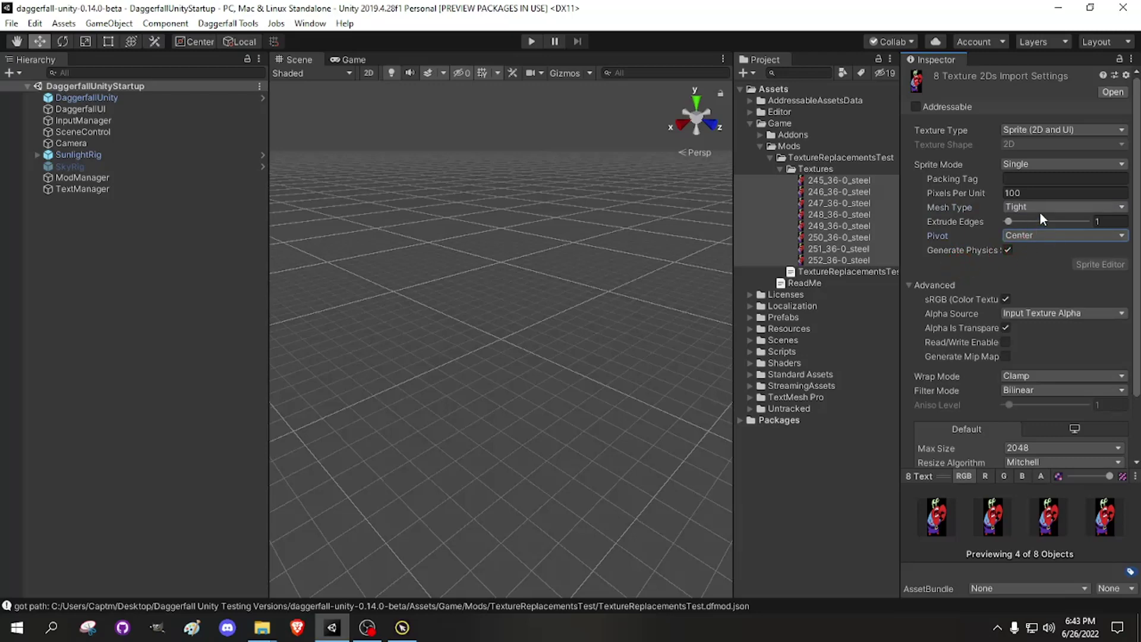
{"action": "left_click", "coordinate": [1008, 250]}
Step: Enable Read/Write, keep Clamp wrap mode, set Filter Mode to Point (no filter), and apply
{"action": "left_click", "coordinate": [1006, 342]}
{"action": "left_click", "coordinate": [1044, 375]}
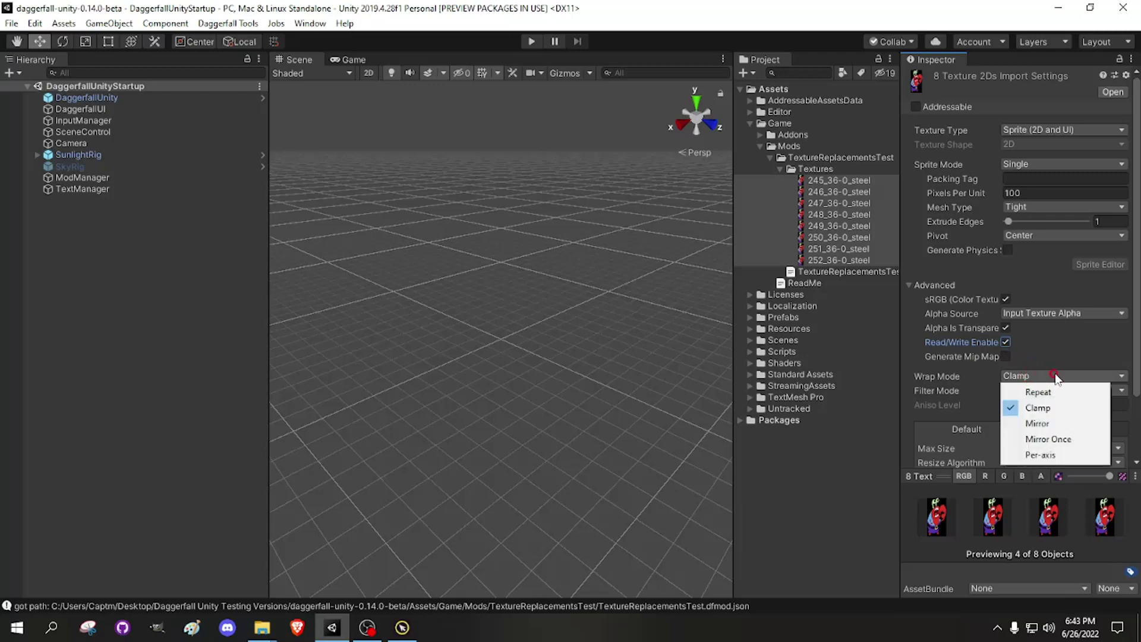
{"action": "left_click", "coordinate": [1056, 377]}
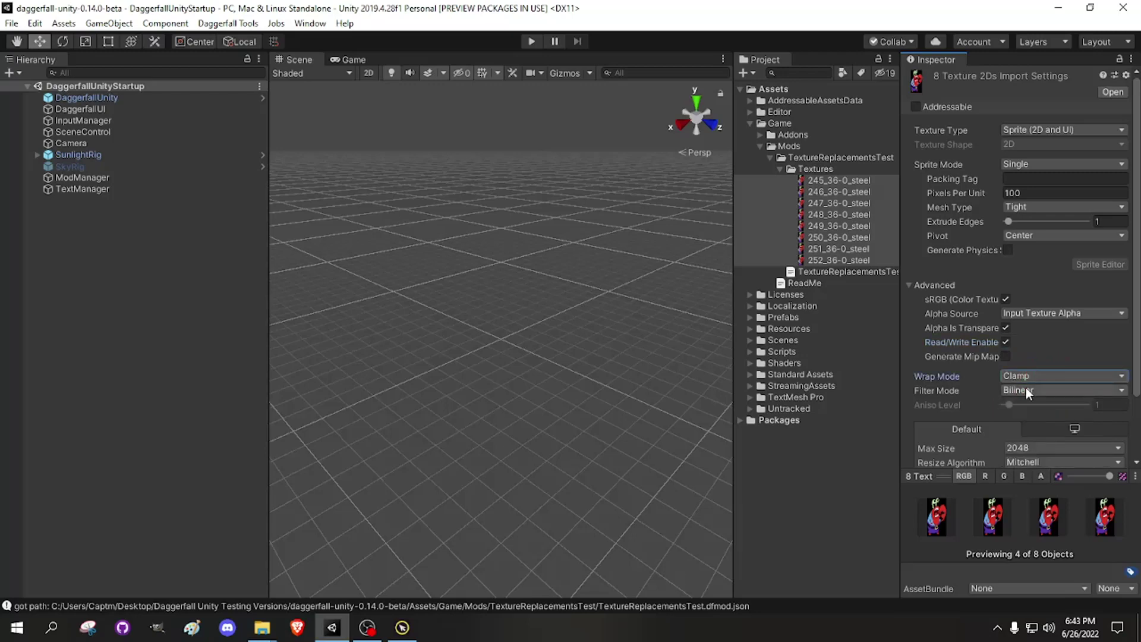
{"action": "left_click", "coordinate": [1036, 390]}
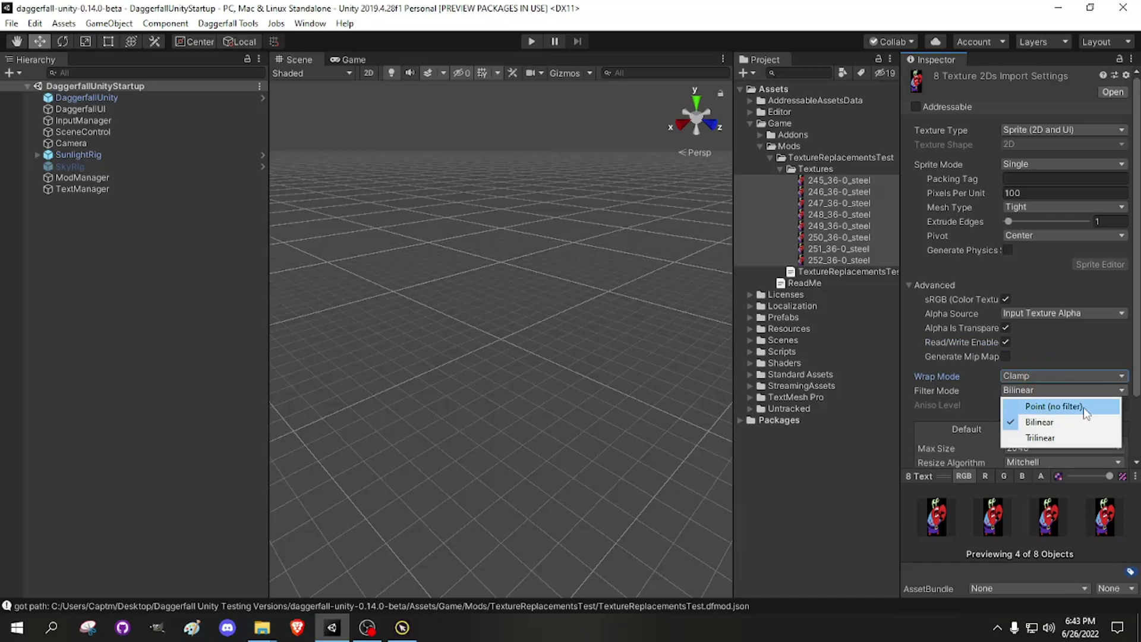
{"action": "left_click", "coordinate": [1061, 407]}
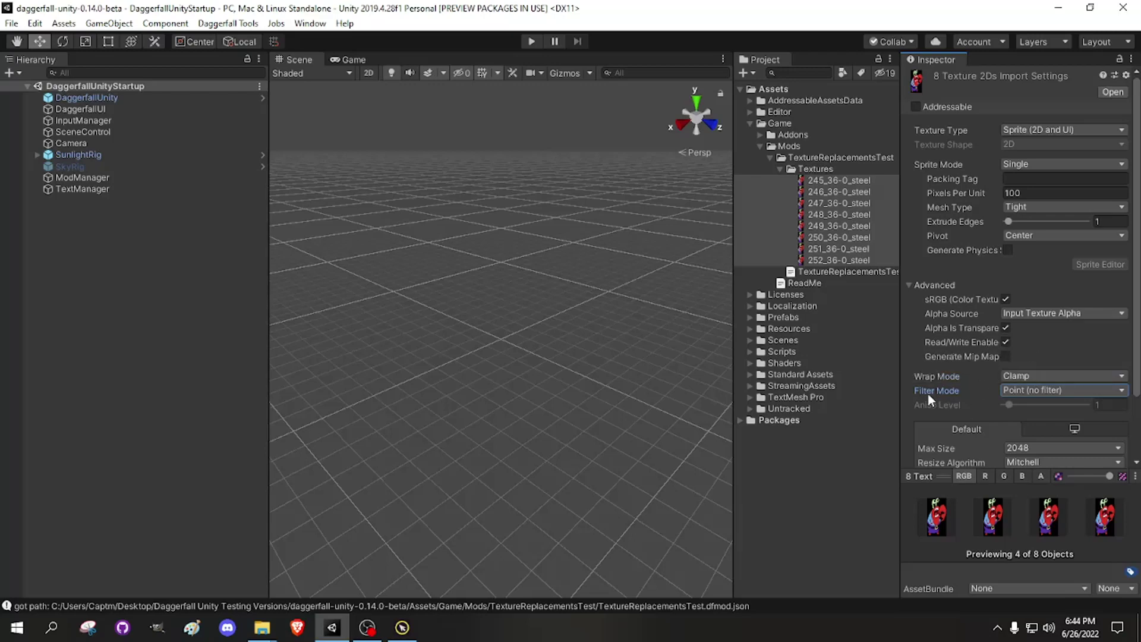
{"action": "left_click", "coordinate": [1035, 393]}
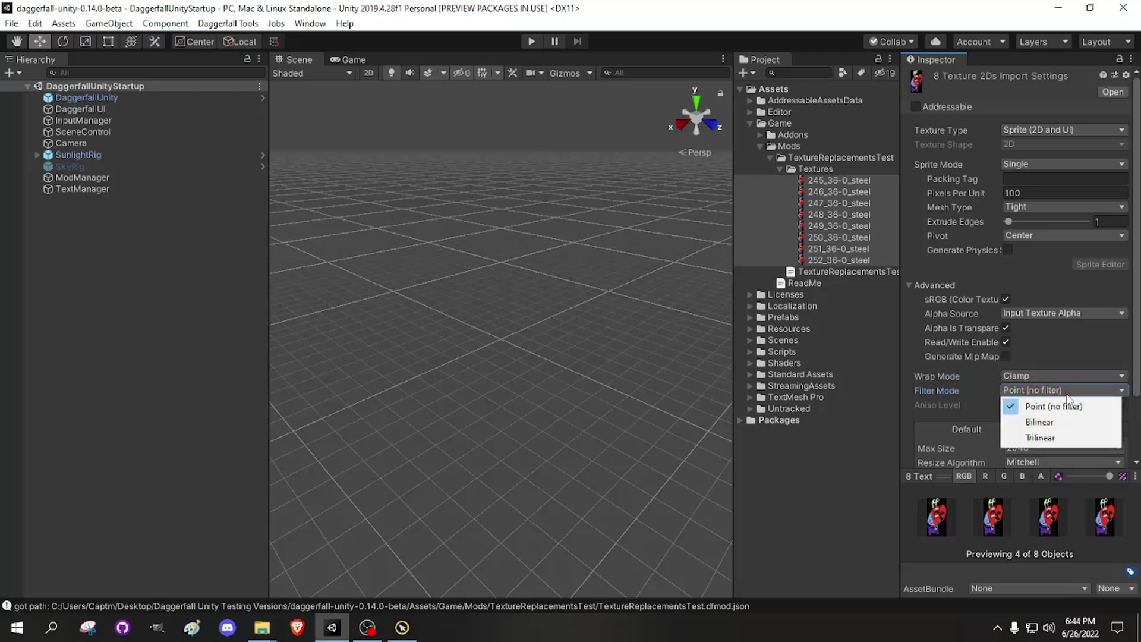
{"action": "left_click", "coordinate": [1067, 394]}
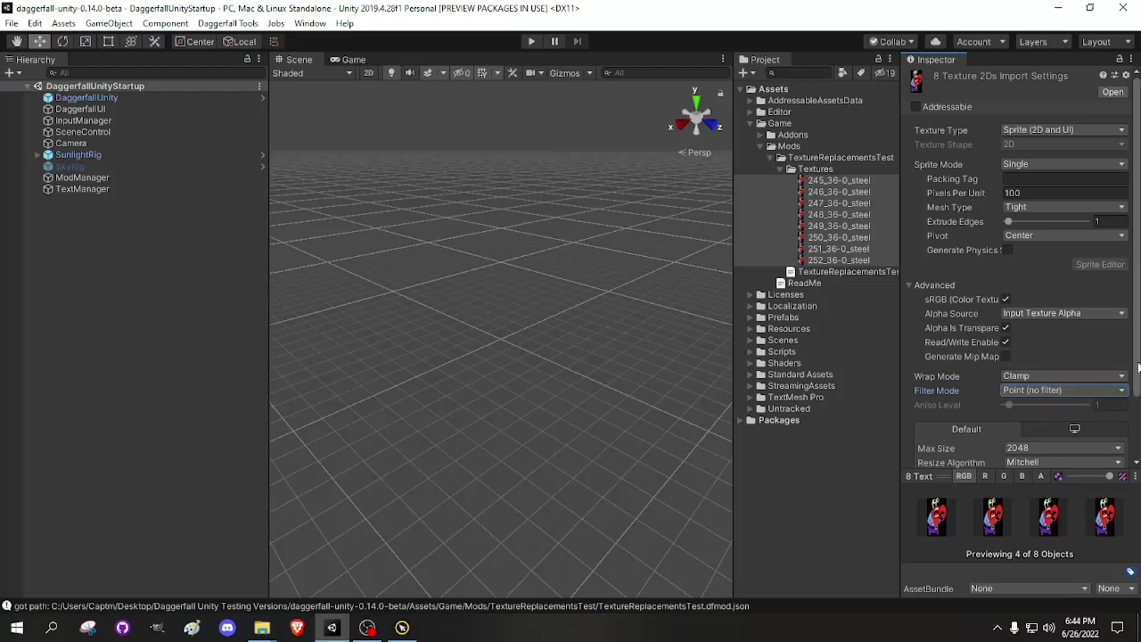
{"action": "left_click_drag", "start_coordinate": [1137, 365], "coordinate": [1138, 419]}
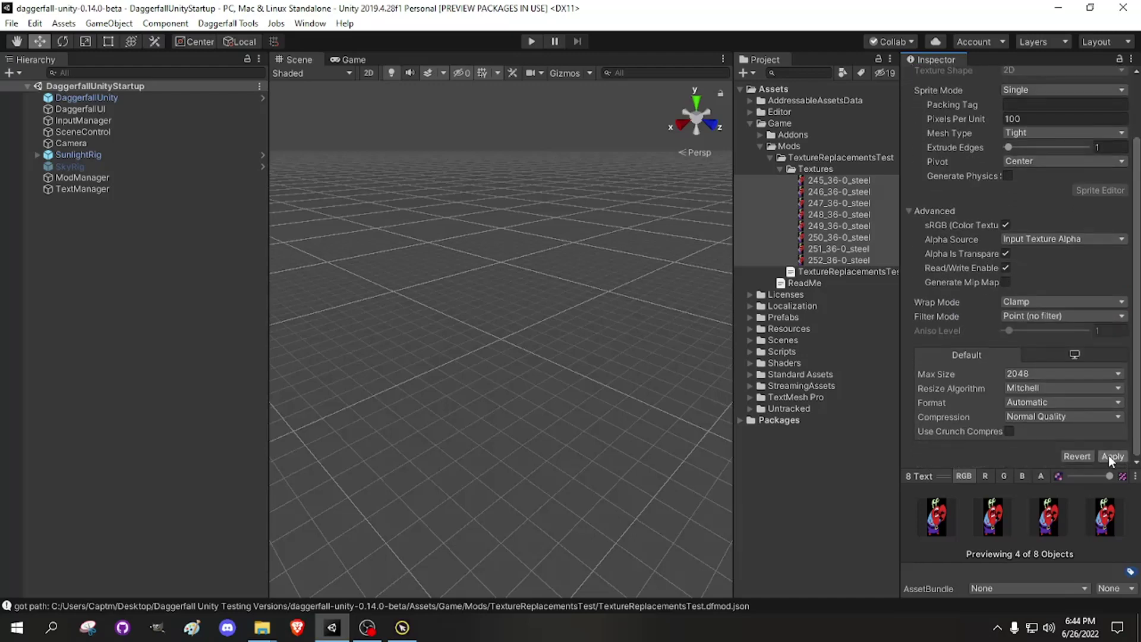
{"action": "left_click", "coordinate": [1113, 456]}
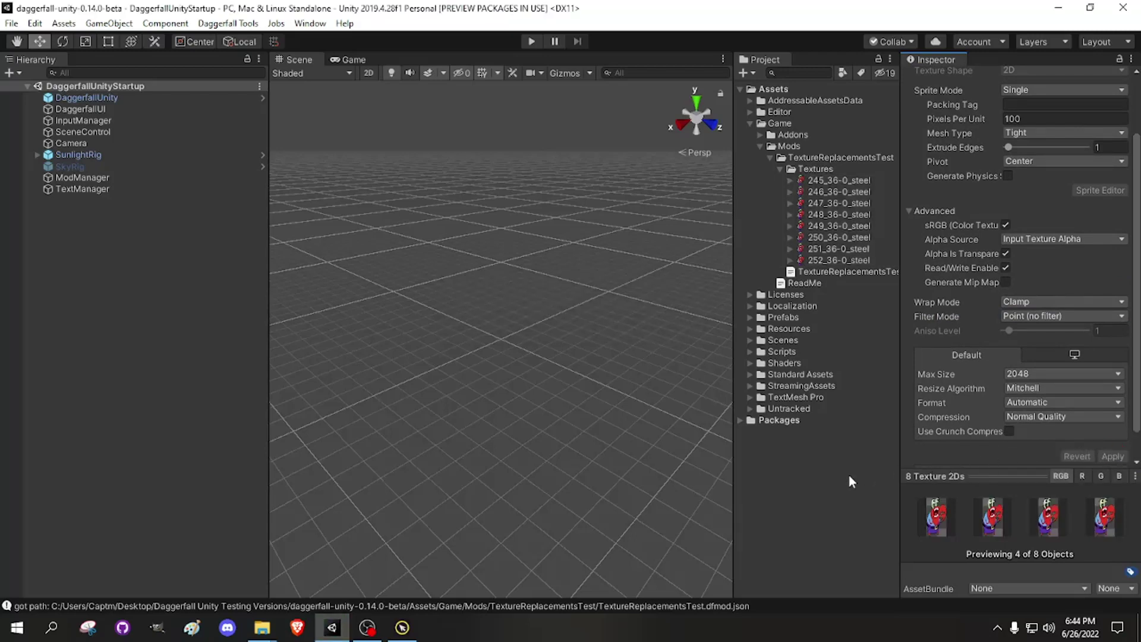
{"action": "left_click", "coordinate": [62, 382]}
{"action": "left_click", "coordinate": [787, 180]}
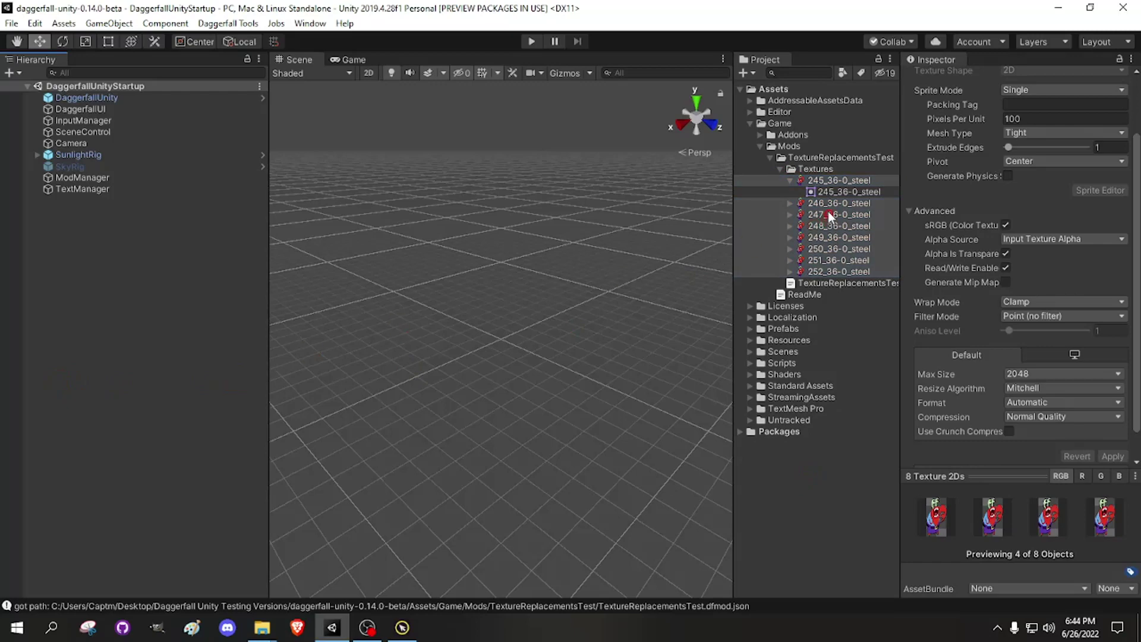
{"action": "left_click", "coordinate": [838, 192]}
{"action": "left_click", "coordinate": [839, 180]}
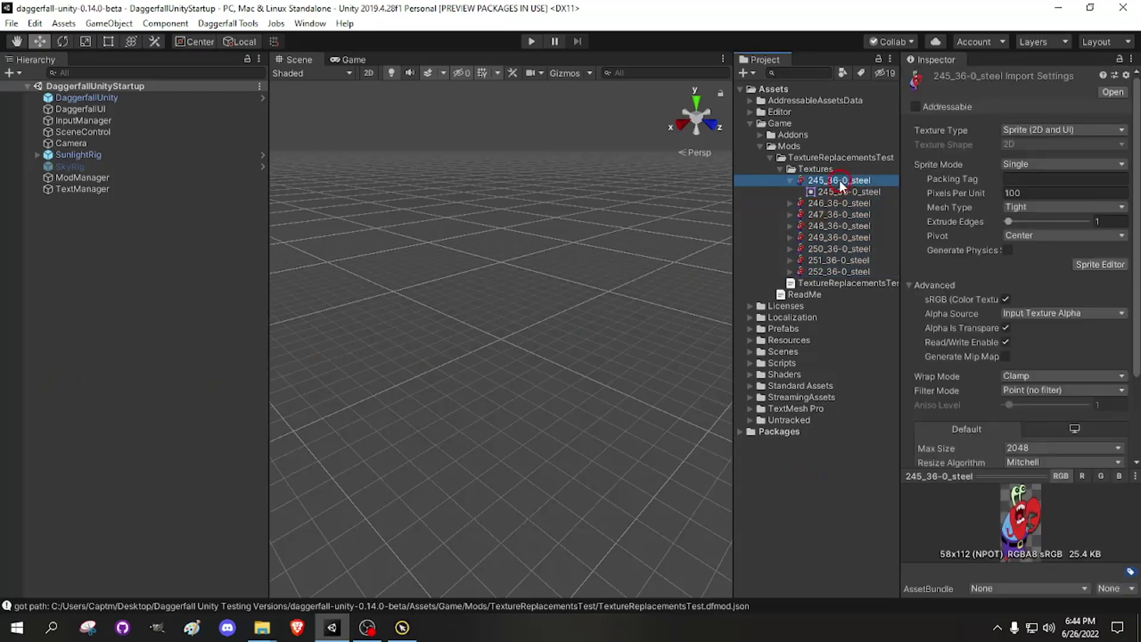
{"action": "left_click", "coordinate": [789, 181]}
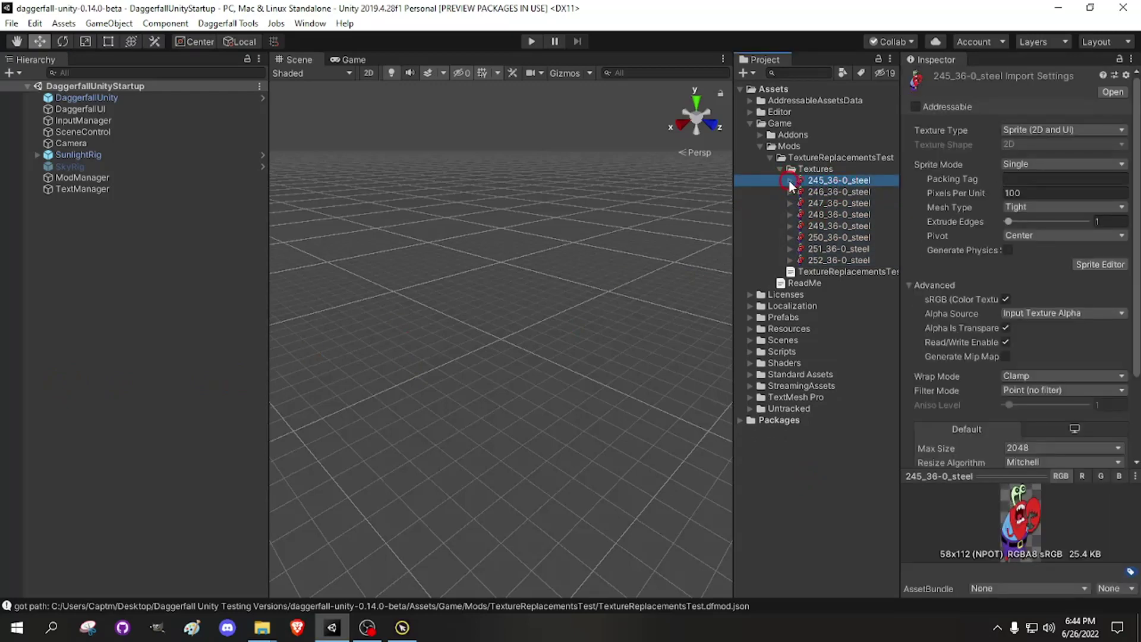
{"action": "left_click", "coordinate": [151, 317]}
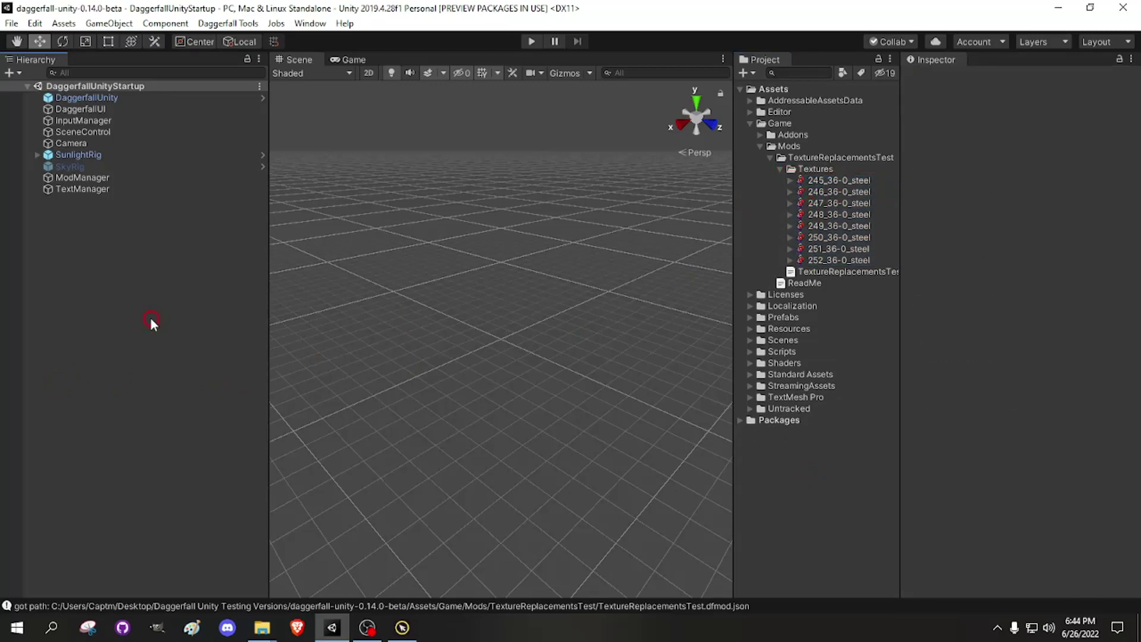
{"action": "left_click", "coordinate": [789, 182]}
{"action": "left_click", "coordinate": [789, 181]}
{"action": "left_click", "coordinate": [777, 170]}
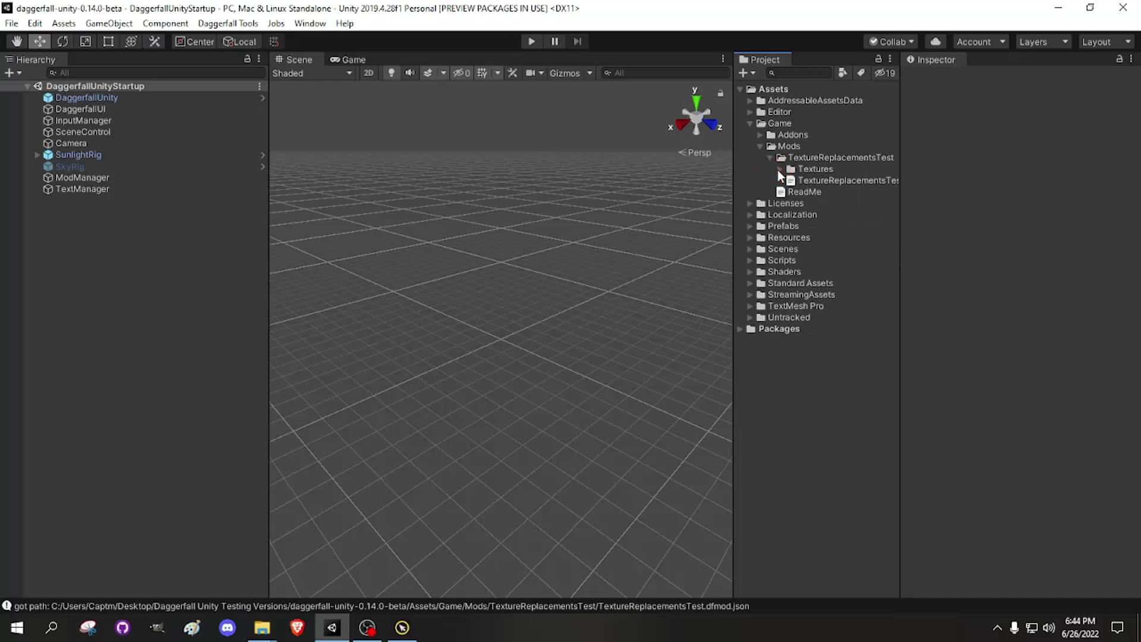
{"action": "left_click", "coordinate": [778, 171]}
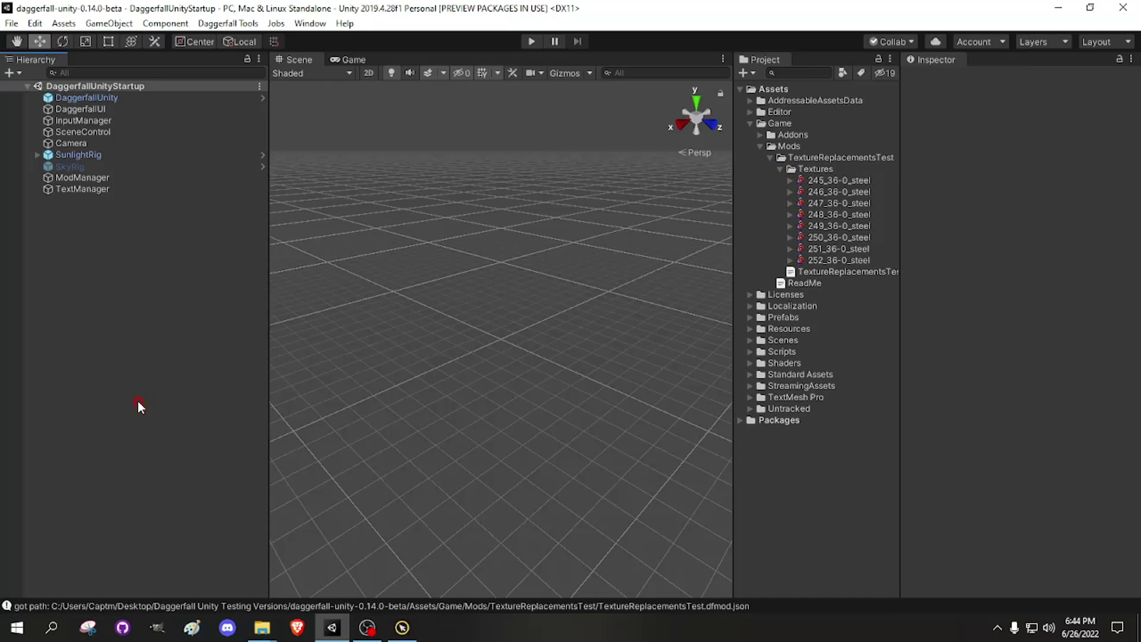
Step: Add the eight selected steel textures (245–252) to the mod's files in Mod Builder
{"action": "left_click", "coordinate": [227, 23]}
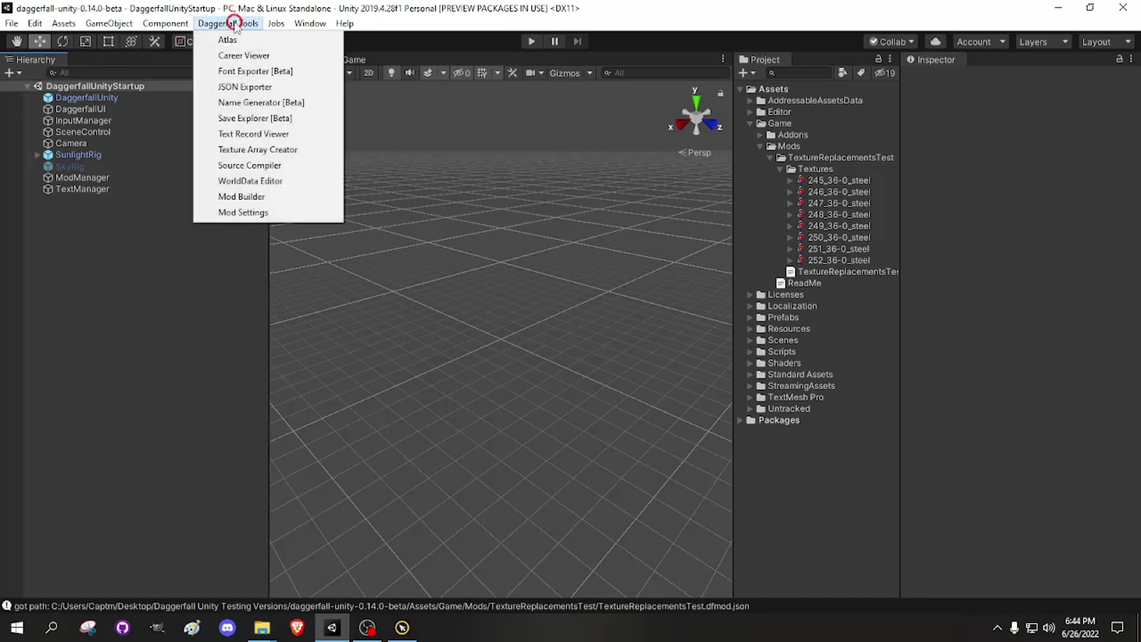
{"action": "left_click", "coordinate": [241, 196]}
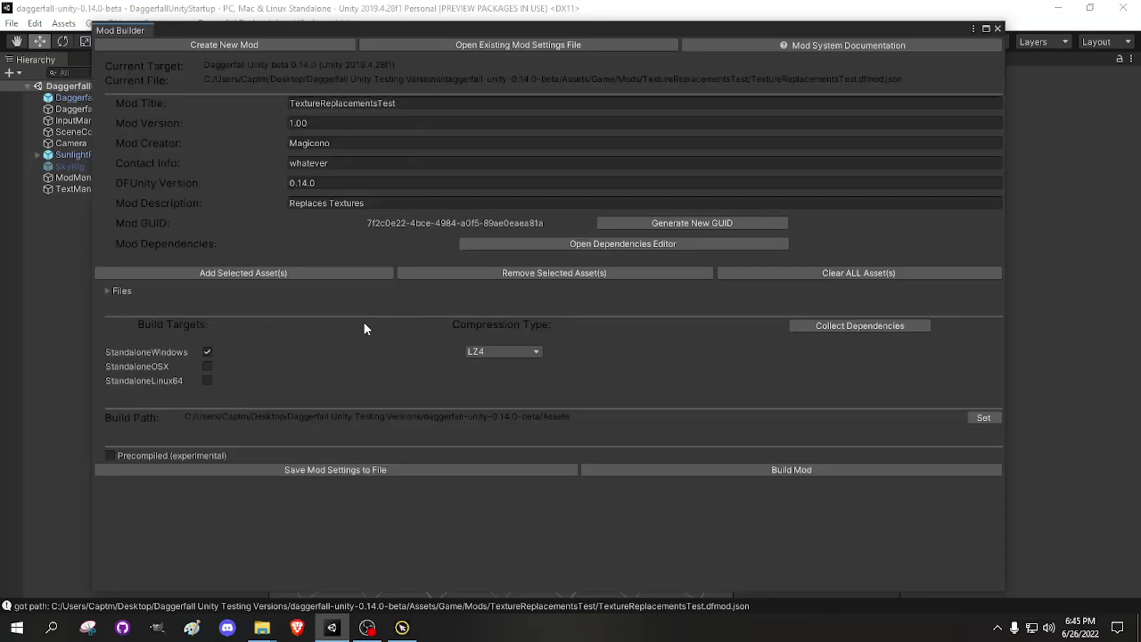
{"action": "left_click", "coordinate": [252, 291]}
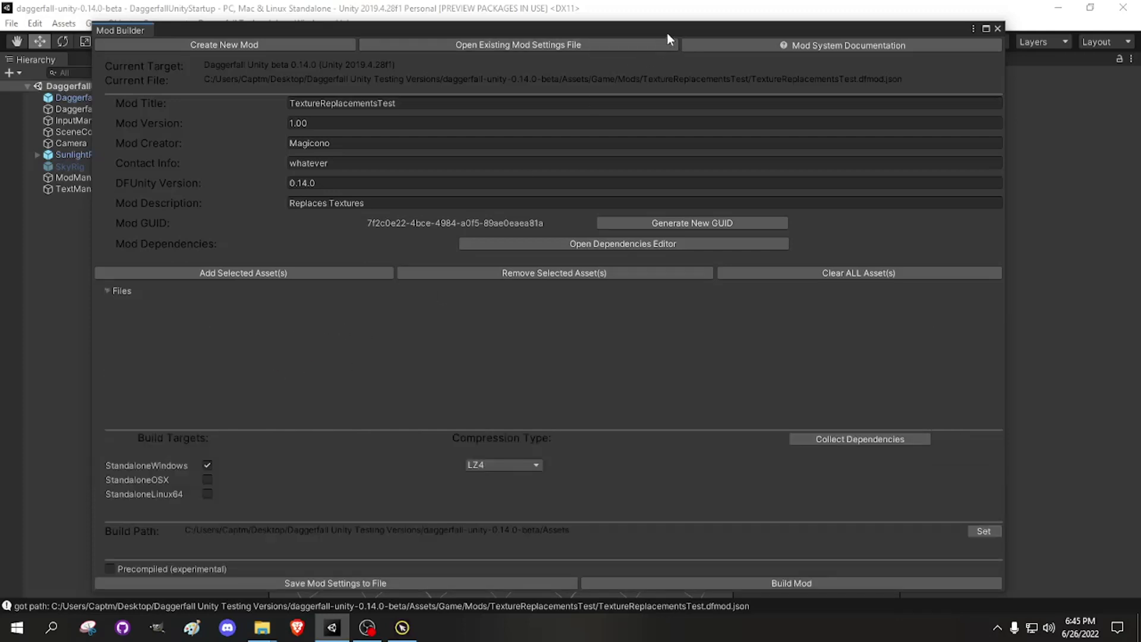
{"action": "left_click_drag", "start_coordinate": [668, 33], "coordinate": [413, 42]}
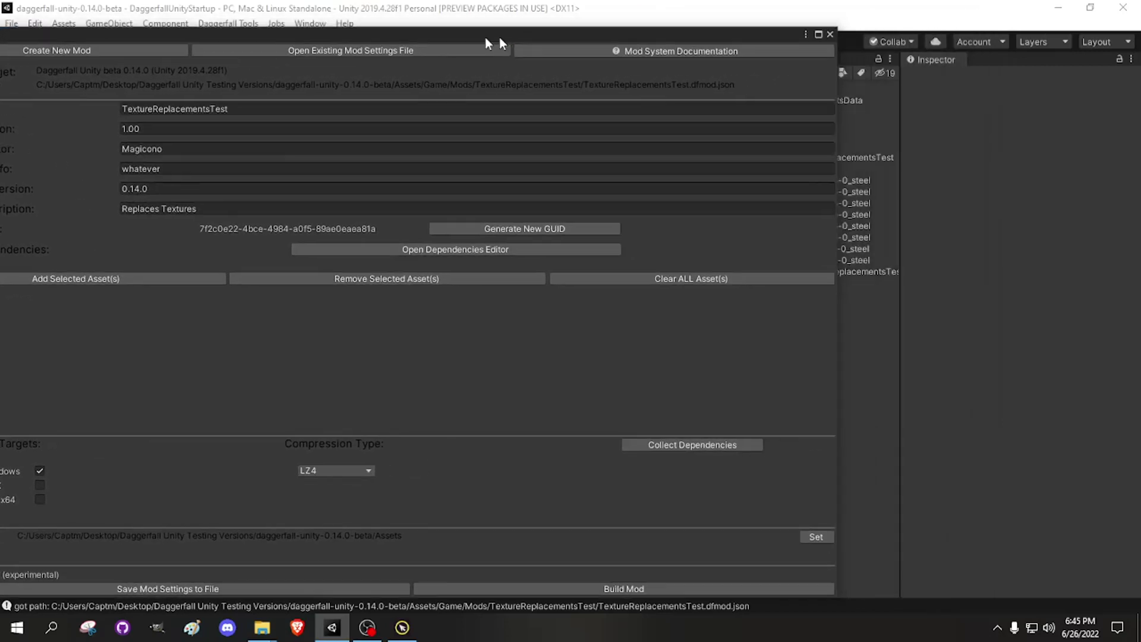
{"action": "left_click", "coordinate": [838, 180]}
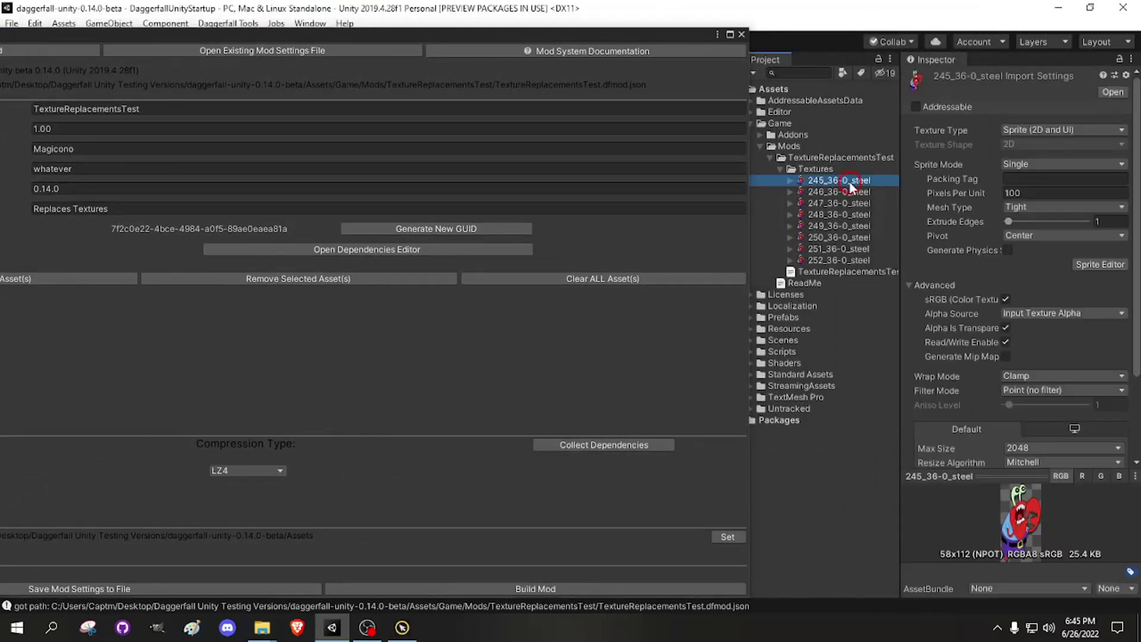
{"action": "left_click", "coordinate": [845, 258], "text": "shift"}
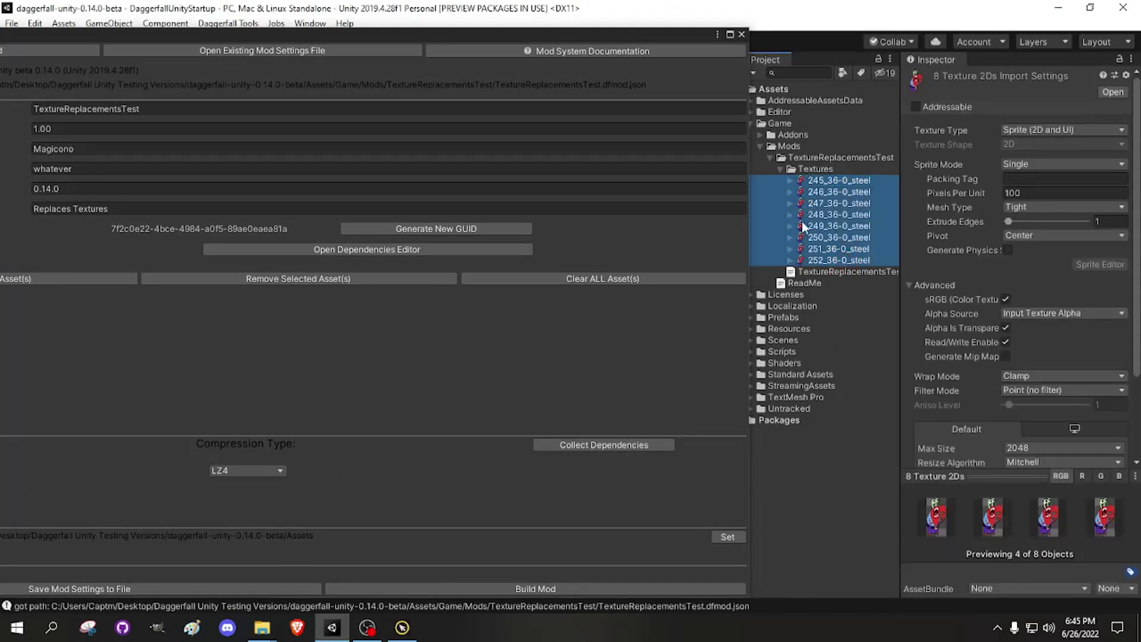
{"action": "left_click_drag", "start_coordinate": [595, 37], "coordinate": [862, 37]}
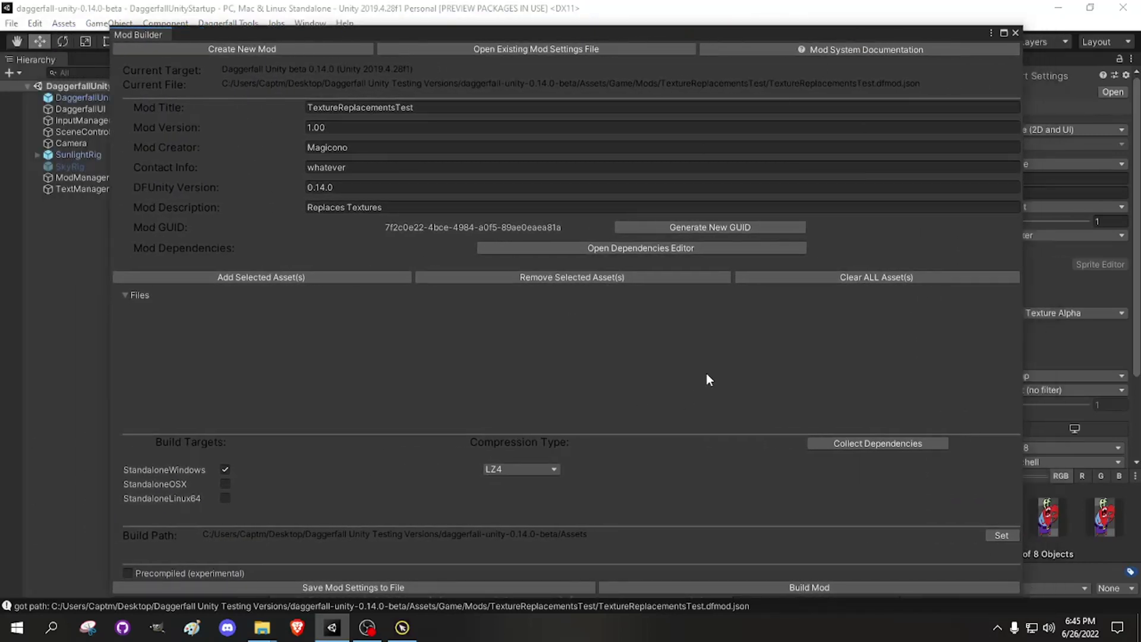
{"action": "left_click", "coordinate": [318, 282]}
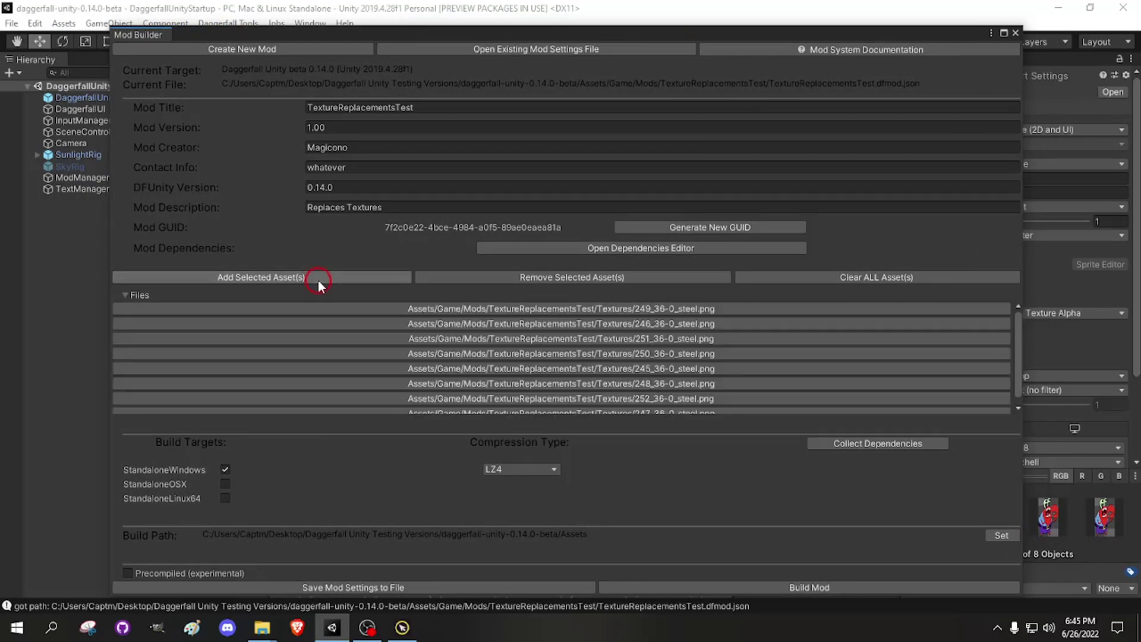
Step: Save the TextureReplacementsTest mod settings in Mod Builder
{"action": "left_click", "coordinate": [1019, 408]}
{"action": "left_click", "coordinate": [1018, 307]}
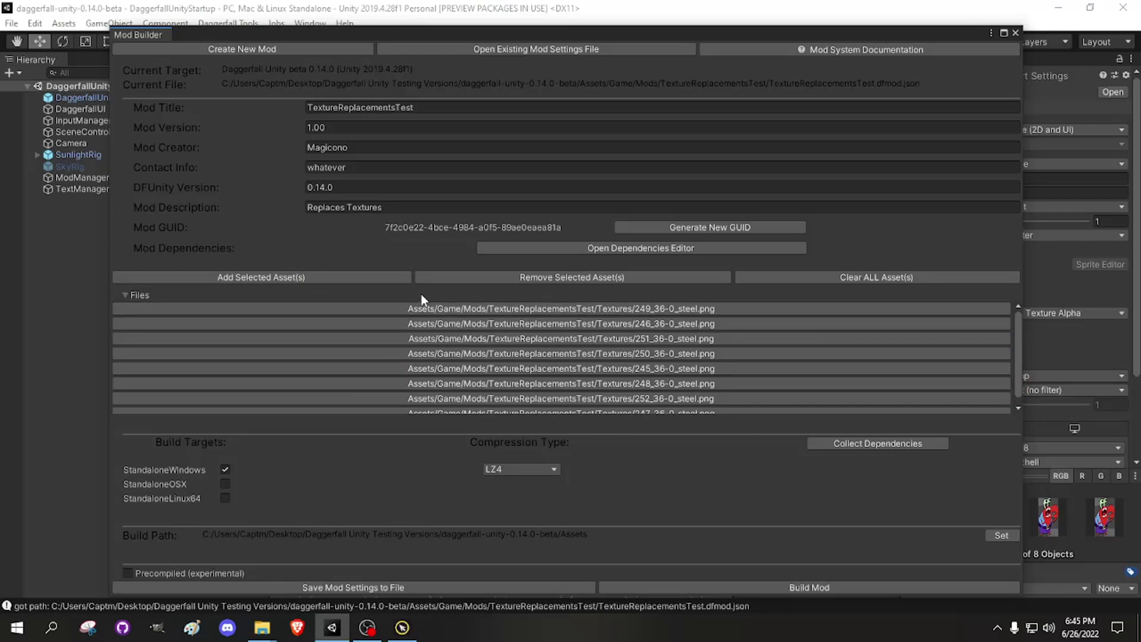
{"action": "left_click", "coordinate": [126, 296]}
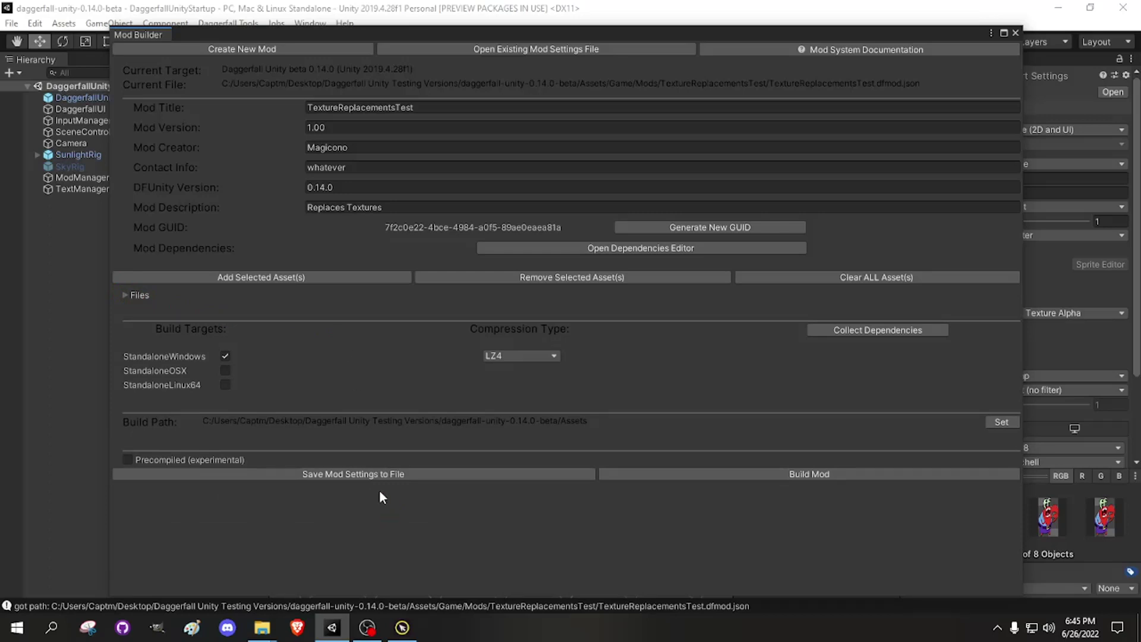
{"action": "left_click", "coordinate": [370, 471]}
{"action": "left_click", "coordinate": [126, 296]}
Step: Tick Precompiled (experimental) in Mod Builder for TextureReplacementsTest
{"action": "left_click", "coordinate": [128, 296]}
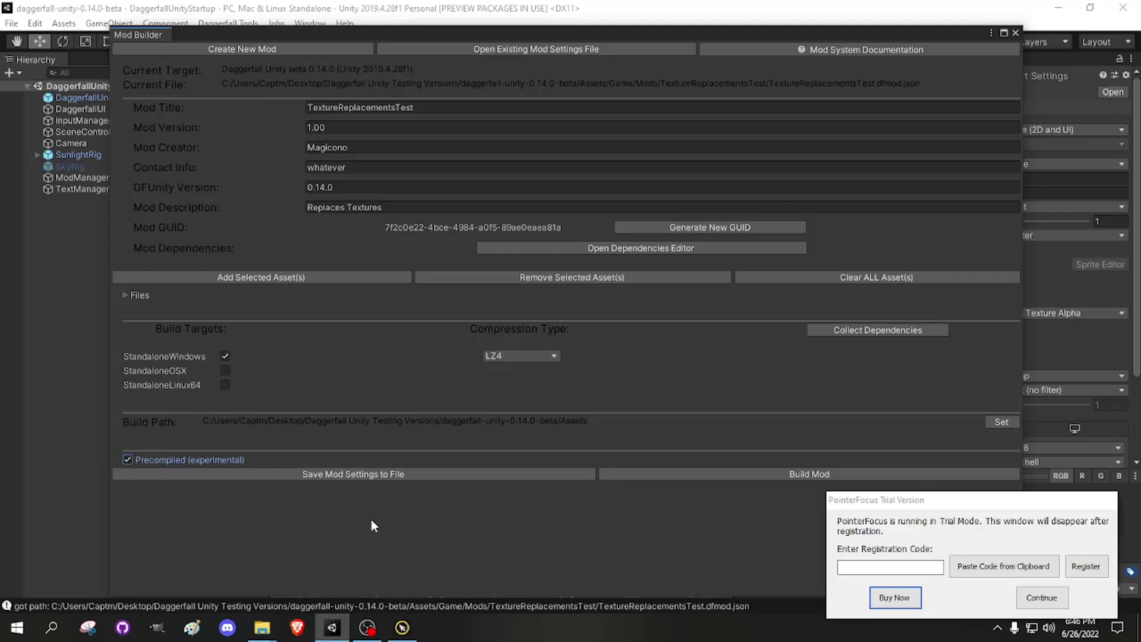
{"action": "left_click", "coordinate": [981, 500]}
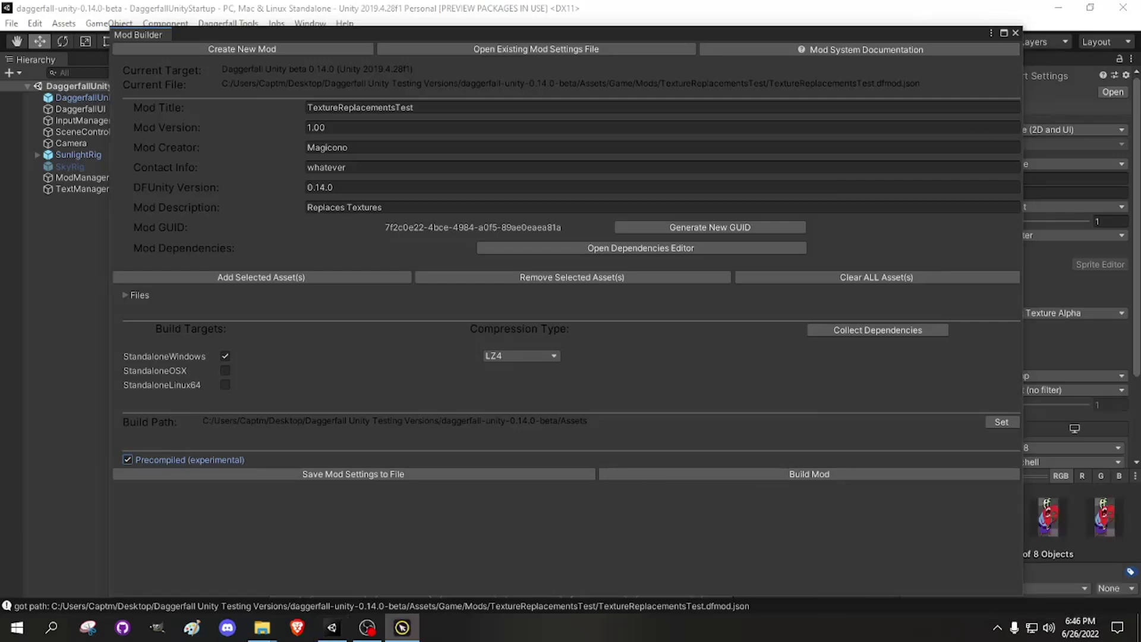
{"action": "left_click", "coordinate": [424, 529]}
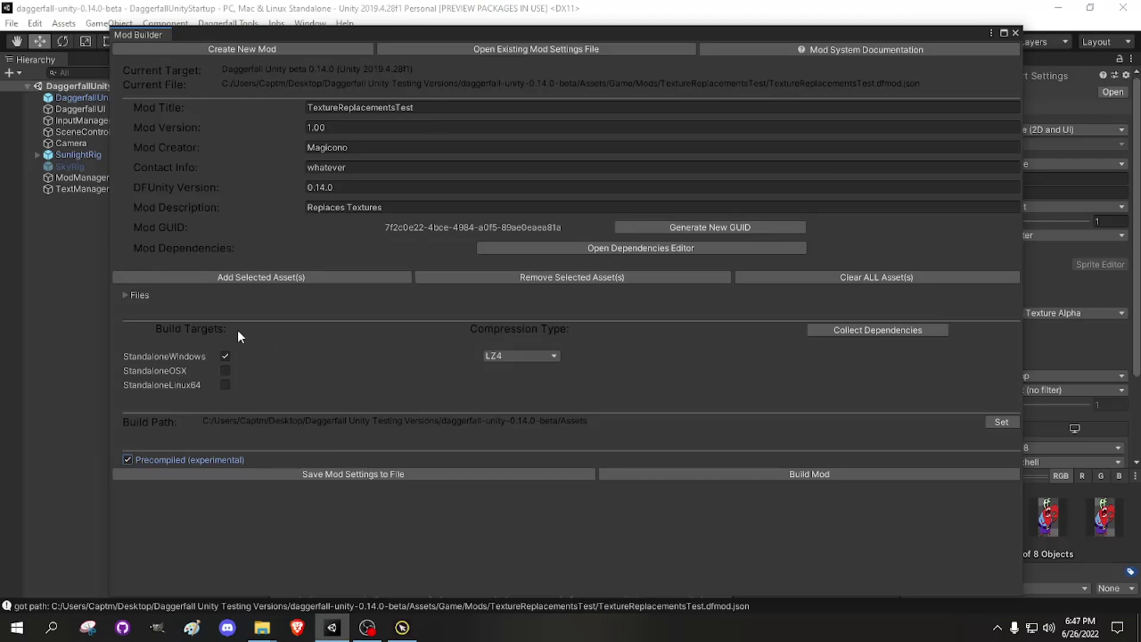
{"action": "left_click", "coordinate": [125, 296]}
{"action": "left_click", "coordinate": [125, 295]}
Step: Build the mod as TextureReplacementsTest.dfmod in Assets and wait for the build to finish
{"action": "left_click", "coordinate": [843, 474]}
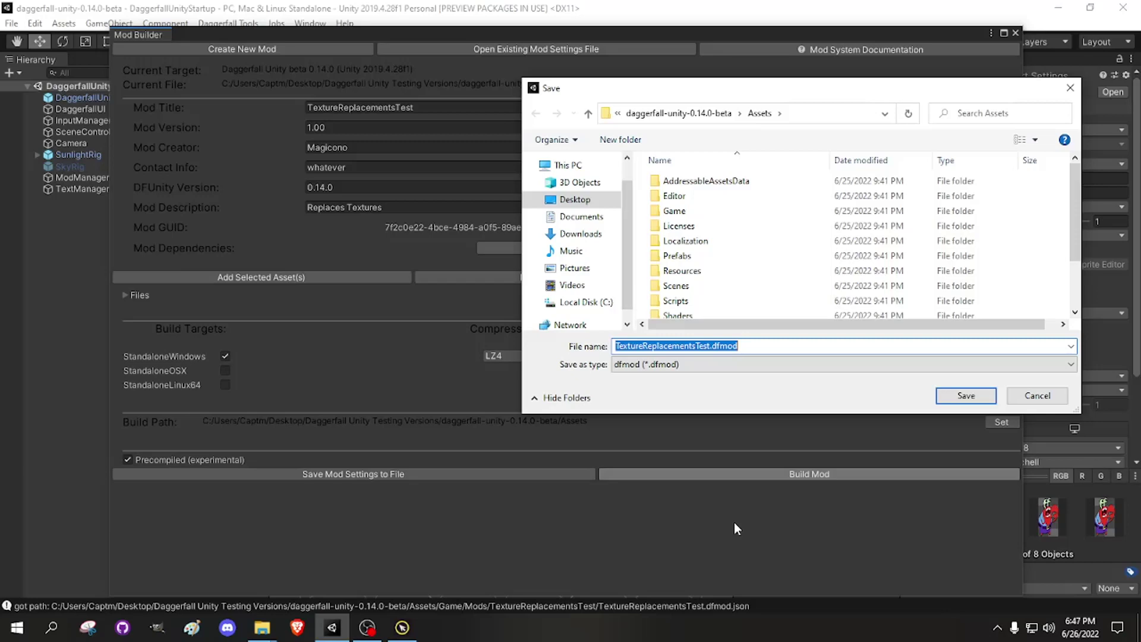
{"action": "left_click", "coordinate": [965, 396]}
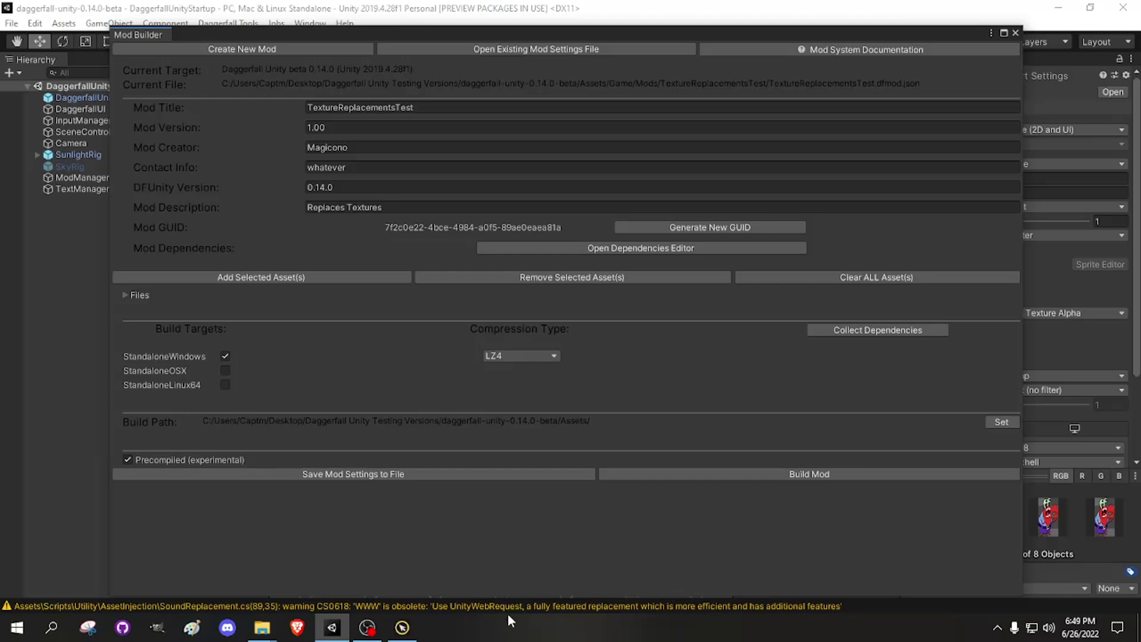
{"action": "left_click", "coordinate": [524, 607]}
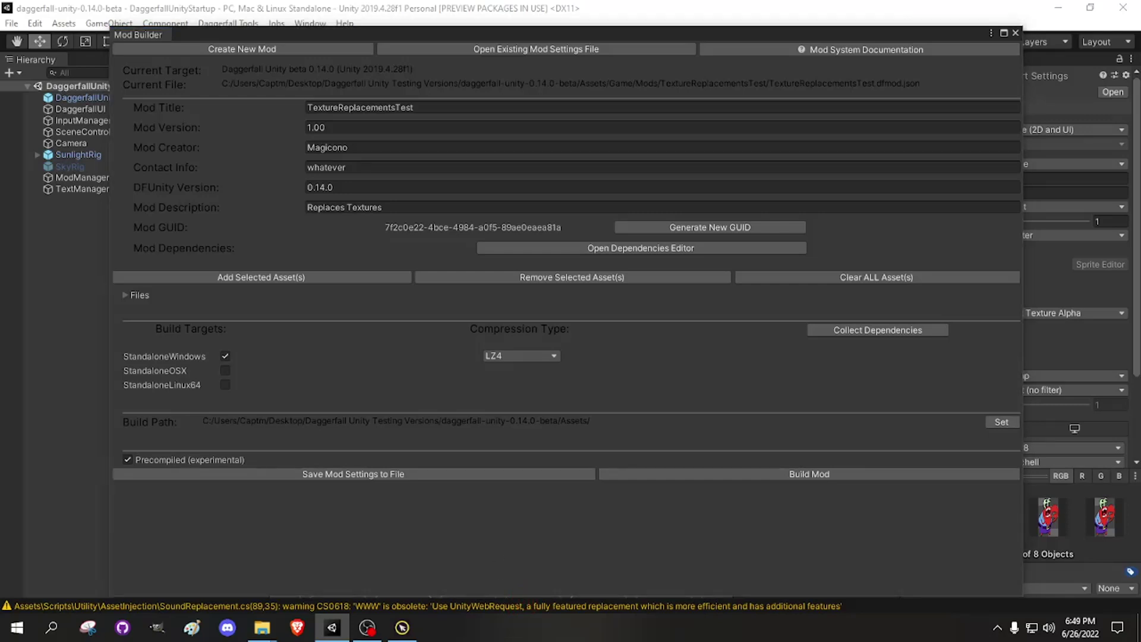
{"action": "left_click", "coordinate": [611, 532]}
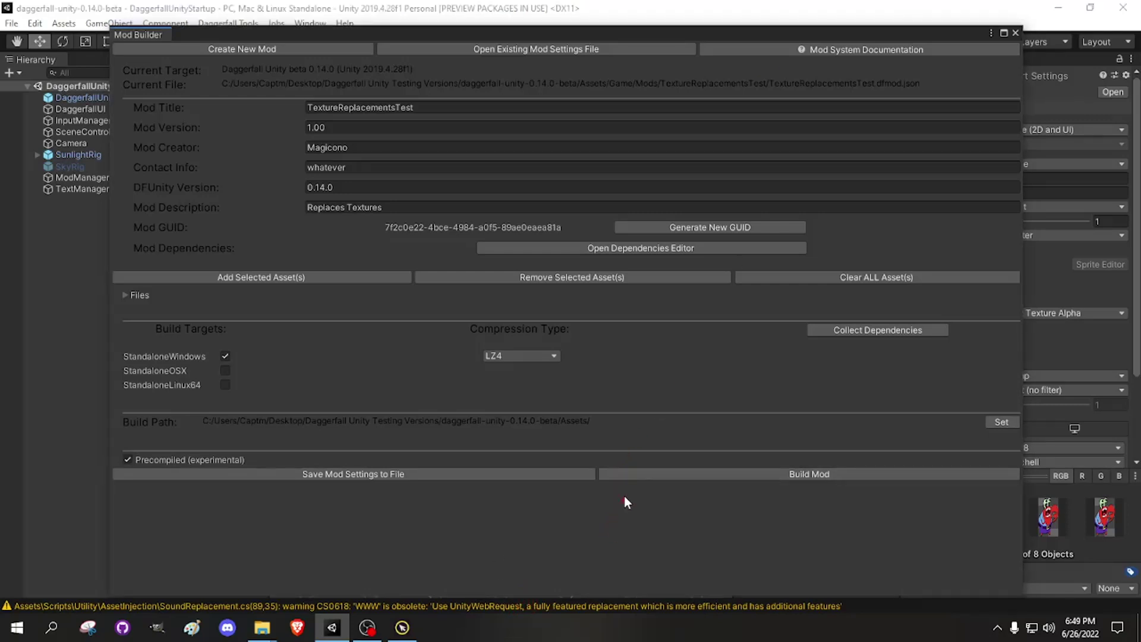
Step: Close Mod Builder, collapse the Game folder tree, and expand and right-click StandaloneWindows
{"action": "left_click", "coordinate": [1018, 34]}
{"action": "left_click", "coordinate": [85, 506]}
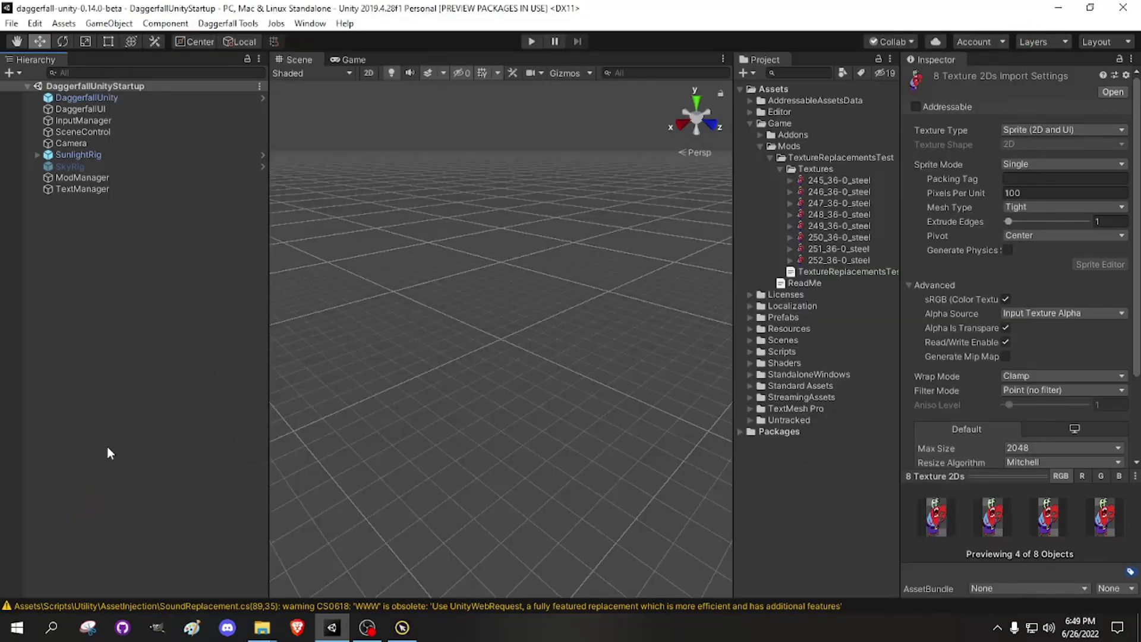
{"action": "left_click", "coordinate": [781, 169]}
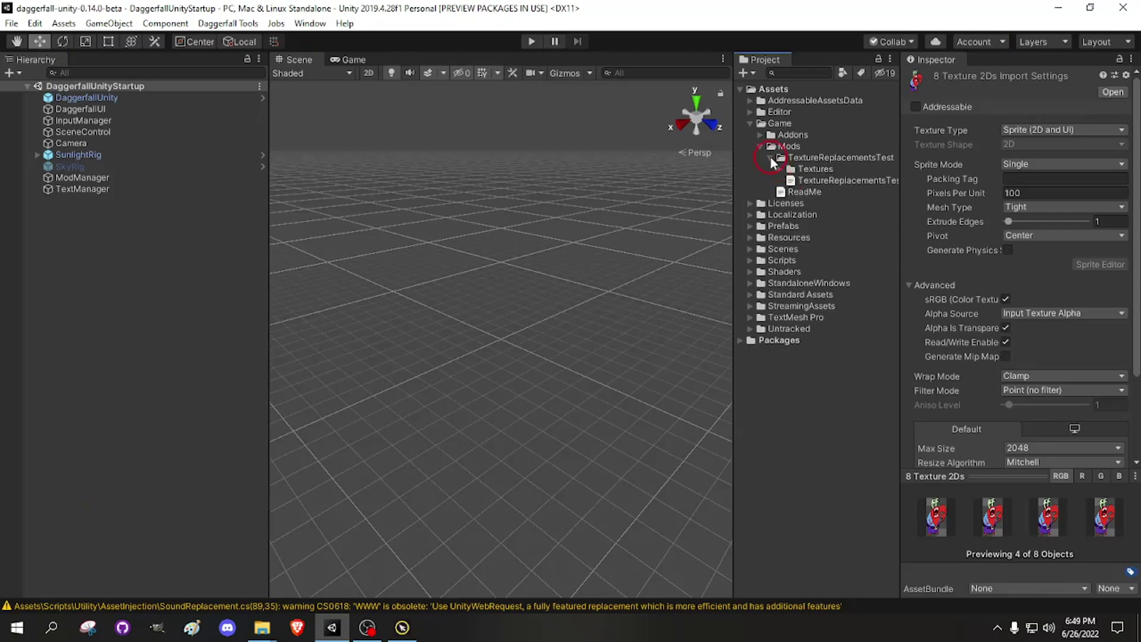
{"action": "left_click", "coordinate": [771, 157]}
{"action": "left_click", "coordinate": [759, 149]}
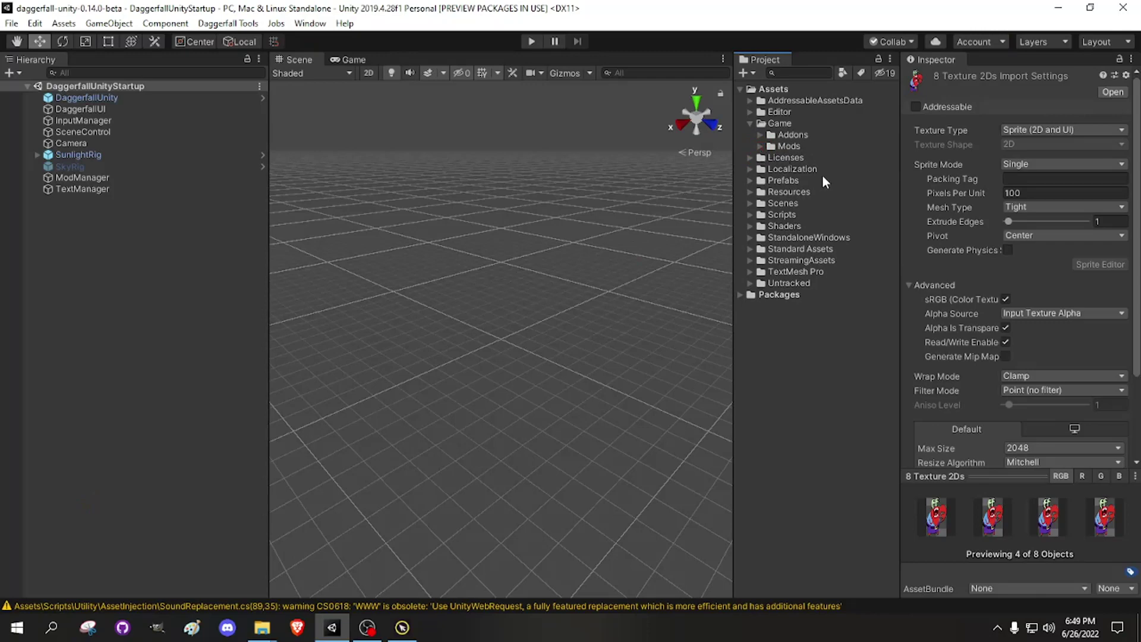
{"action": "left_click", "coordinate": [751, 123]}
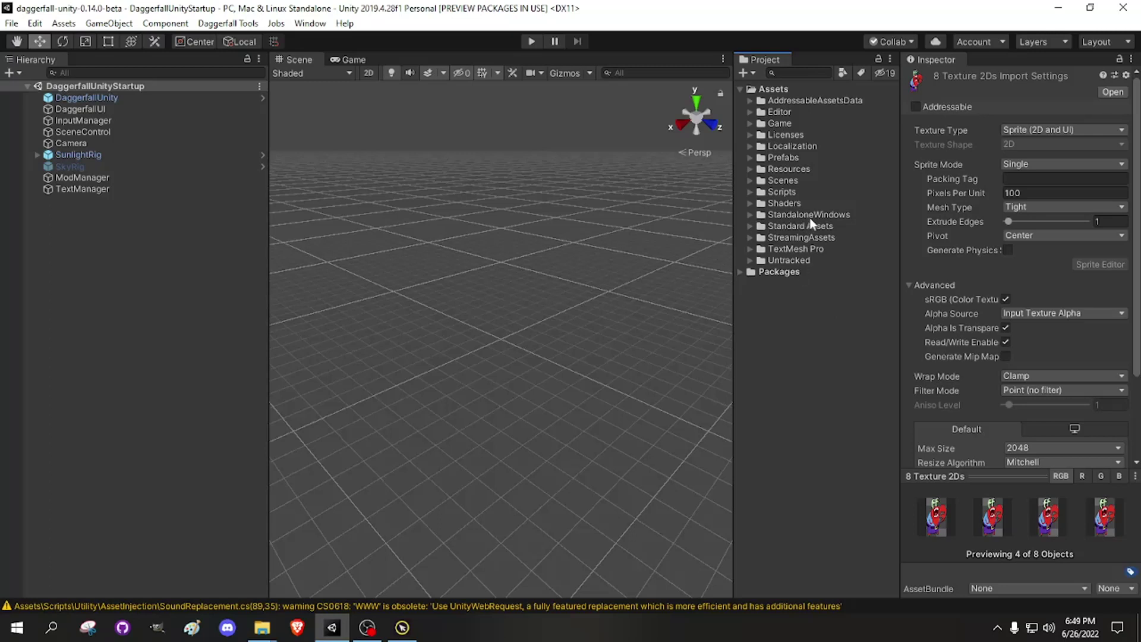
{"action": "left_click", "coordinate": [752, 214]}
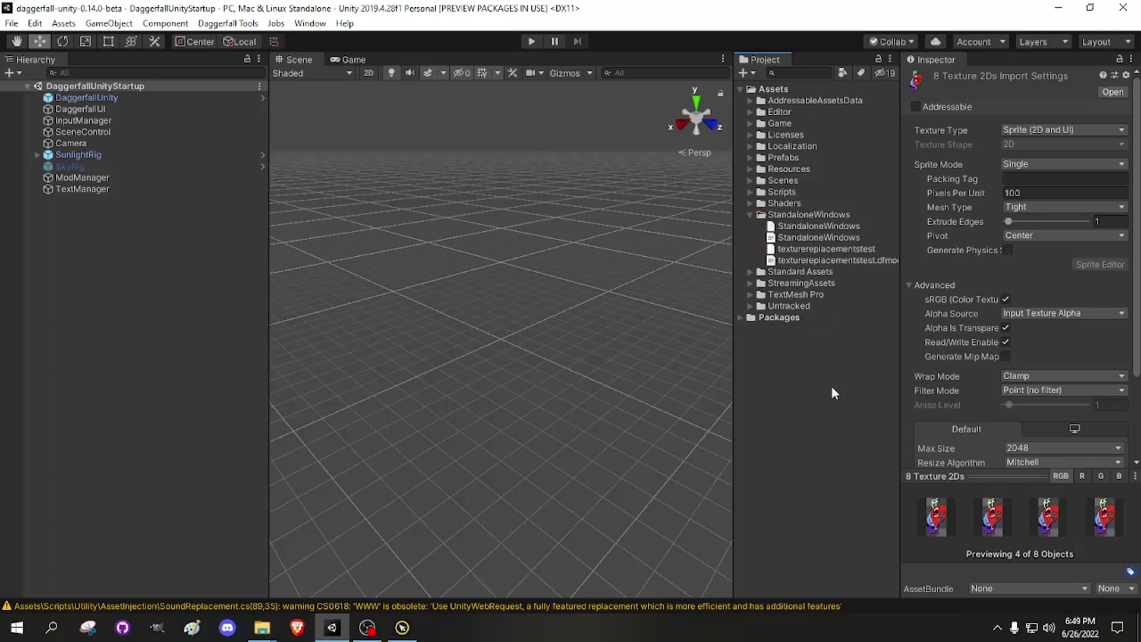
{"action": "right_click", "coordinate": [810, 214]}
Step: Open the StandaloneWindows build folder in a centred File Explorer window
{"action": "left_click", "coordinate": [838, 228]}
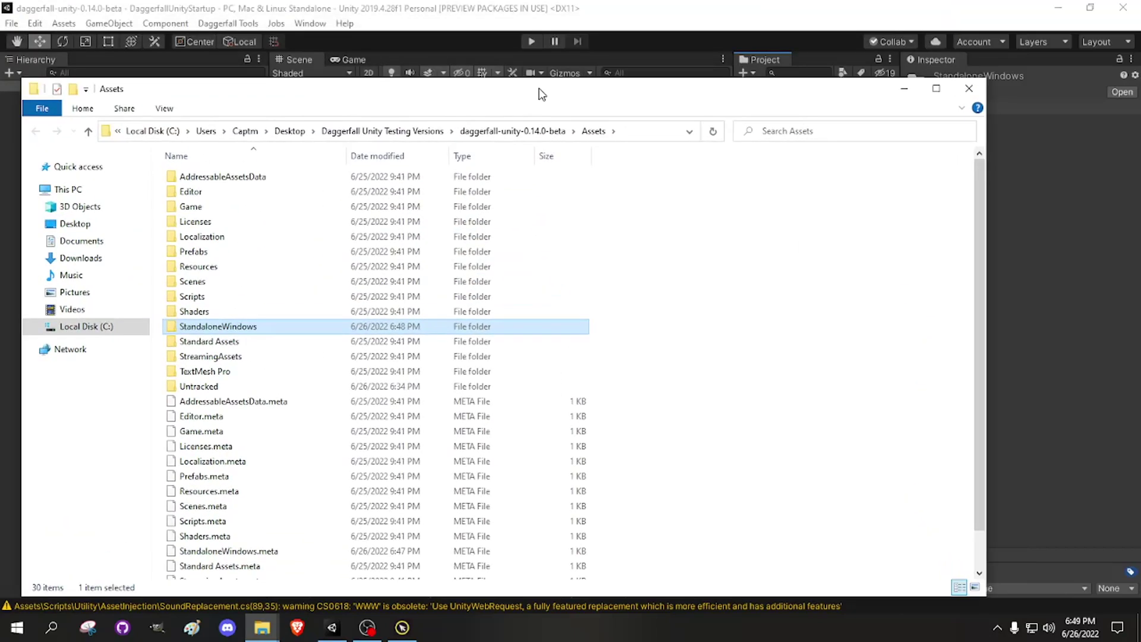
{"action": "left_click_drag", "start_coordinate": [500, 72], "coordinate": [571, 98]}
{"action": "double_click", "coordinate": [266, 311]}
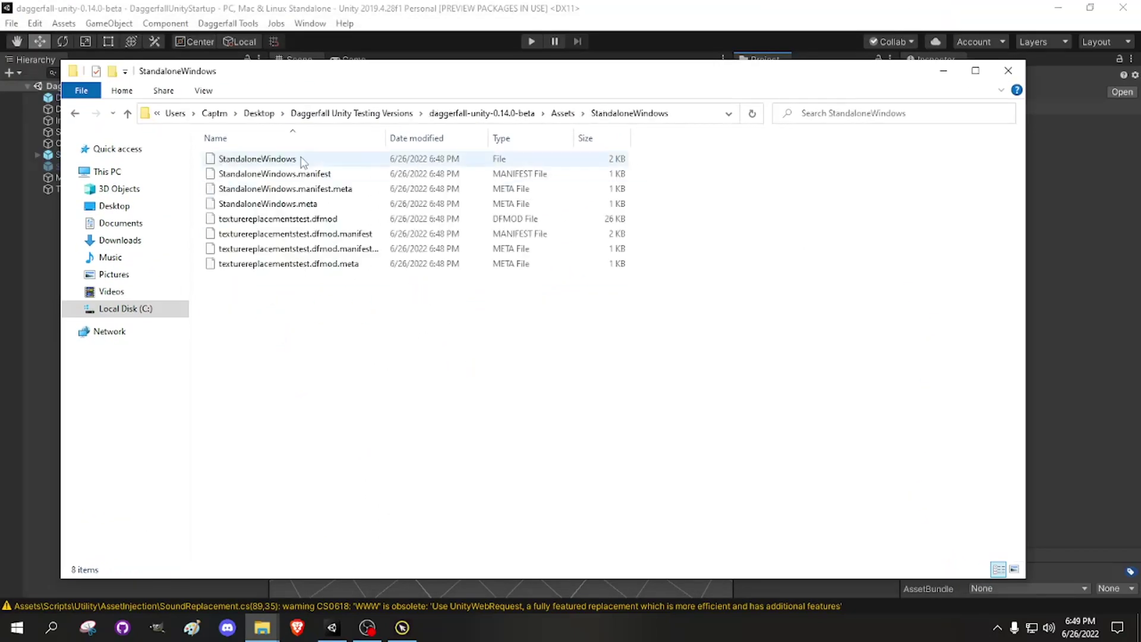
{"action": "left_click", "coordinate": [304, 158]}
{"action": "left_click", "coordinate": [314, 204], "text": "shift"}
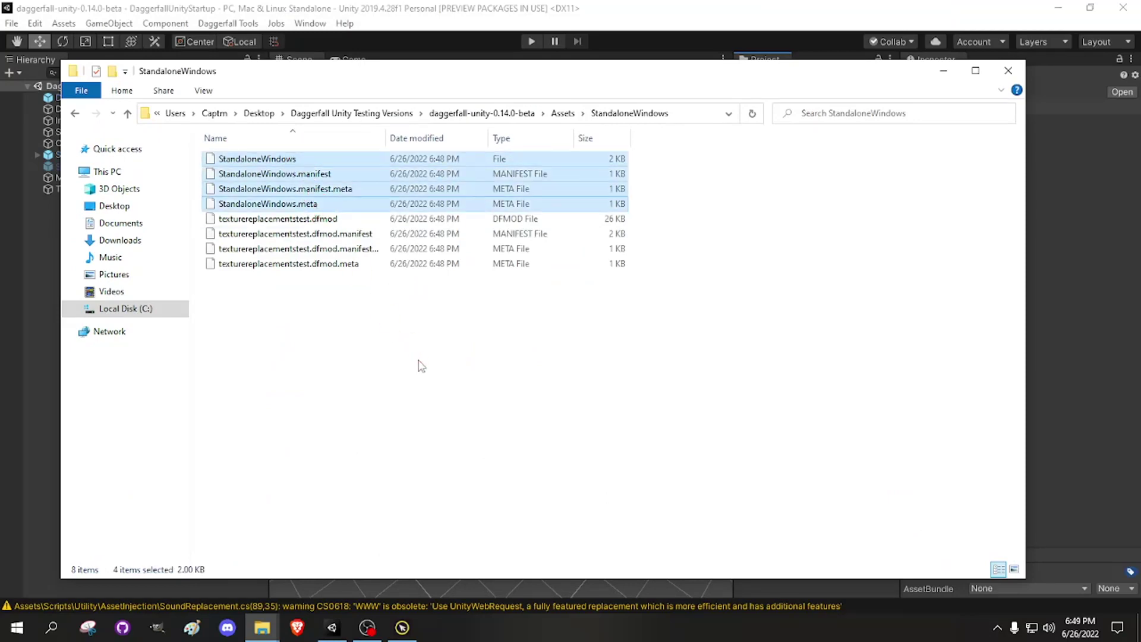
{"action": "left_click", "coordinate": [418, 360]}
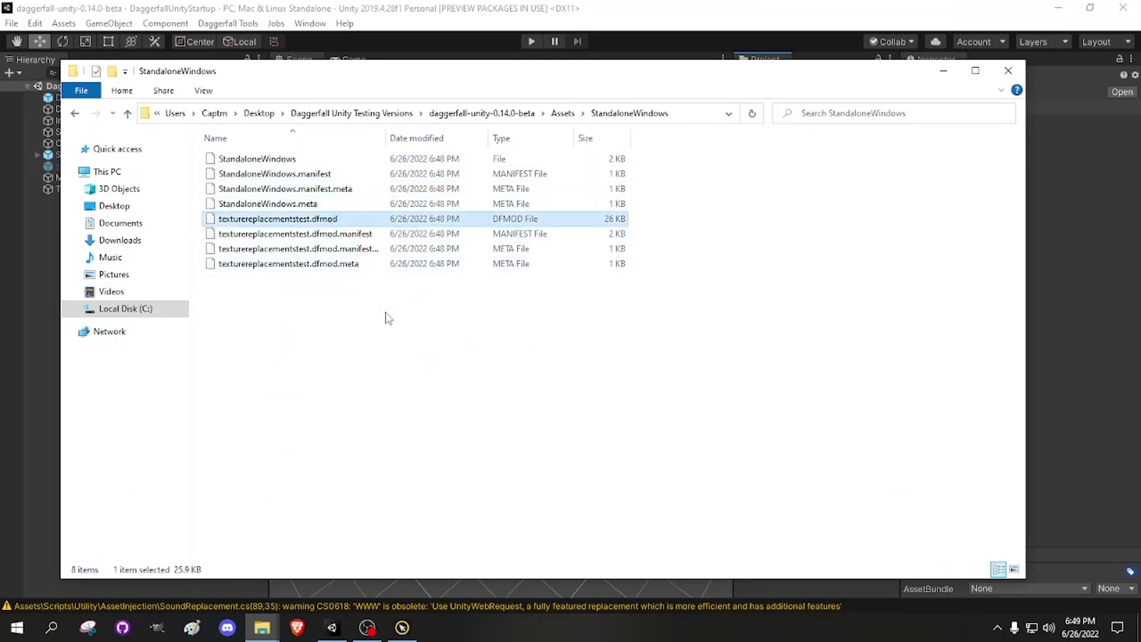
Step: Pick out texturereplacementstest.dfmod and its manifest and meta files in StandaloneWindows
{"action": "left_click", "coordinate": [373, 264]}
{"action": "left_click", "coordinate": [346, 159], "text": "shift"}
{"action": "left_click", "coordinate": [406, 348]}
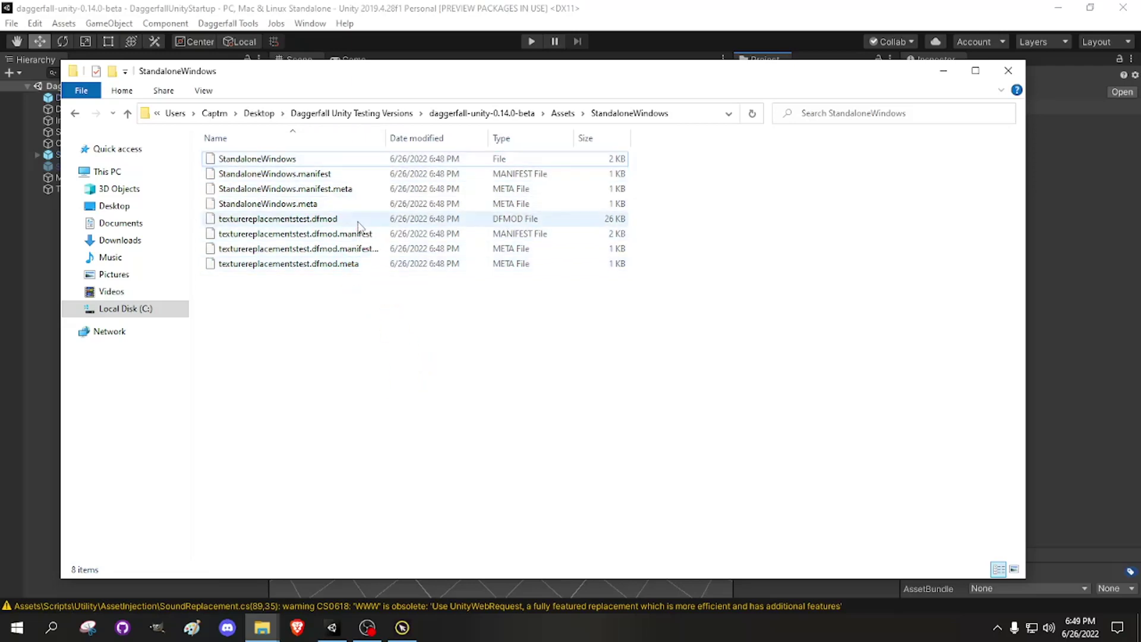
{"action": "left_click", "coordinate": [361, 221]}
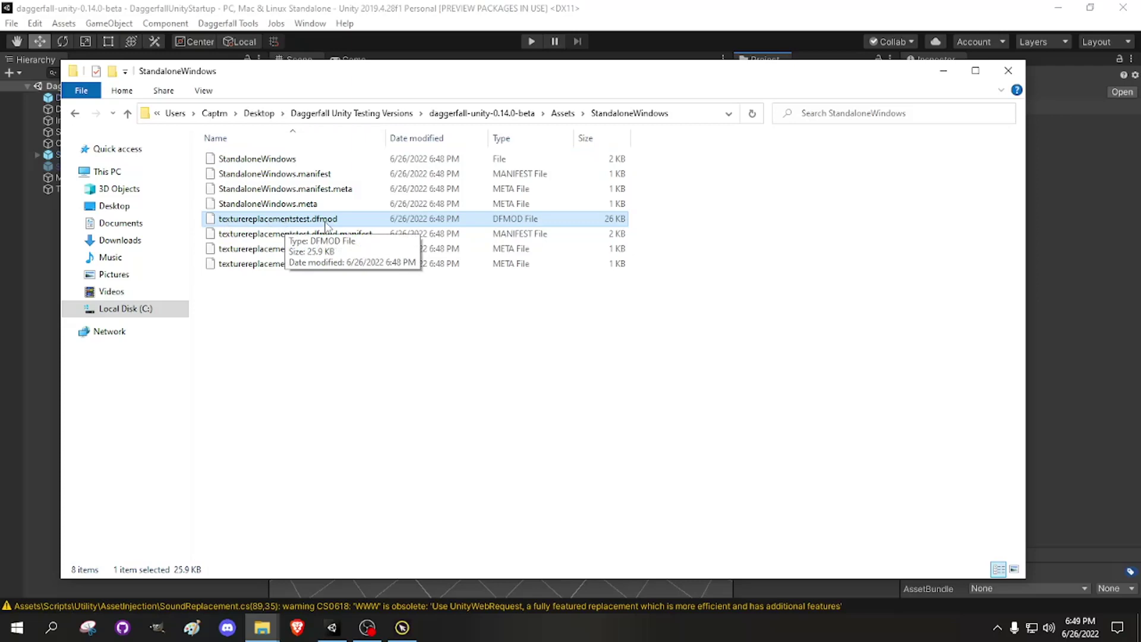
{"action": "left_click", "coordinate": [353, 352]}
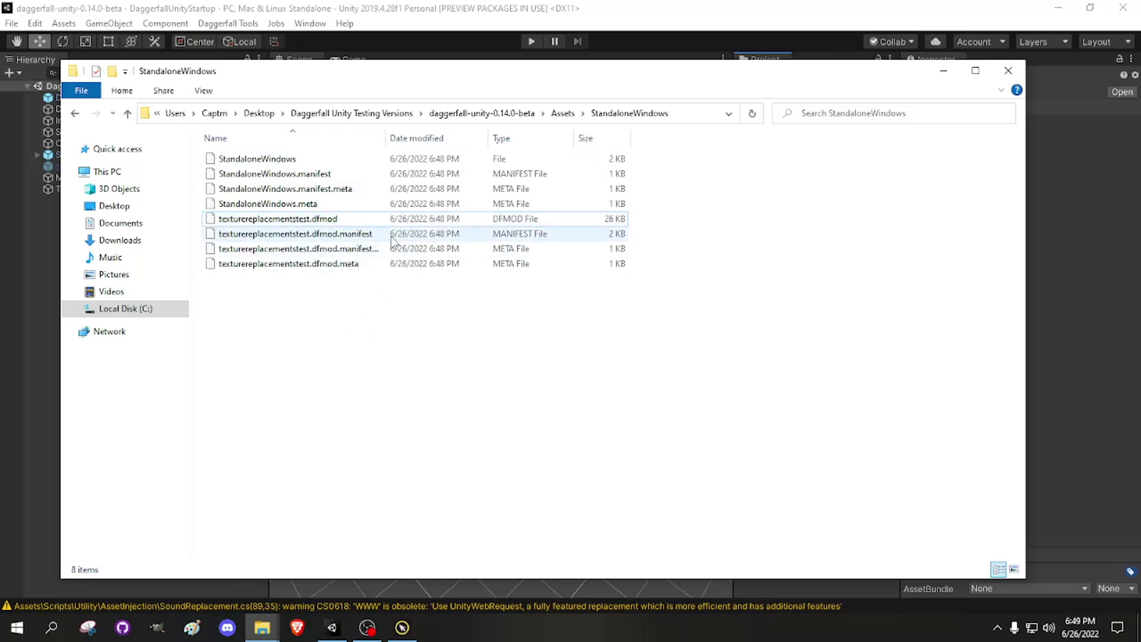
{"action": "left_click", "coordinate": [393, 239]}
{"action": "left_click_drag", "start_coordinate": [393, 239], "coordinate": [383, 309]}
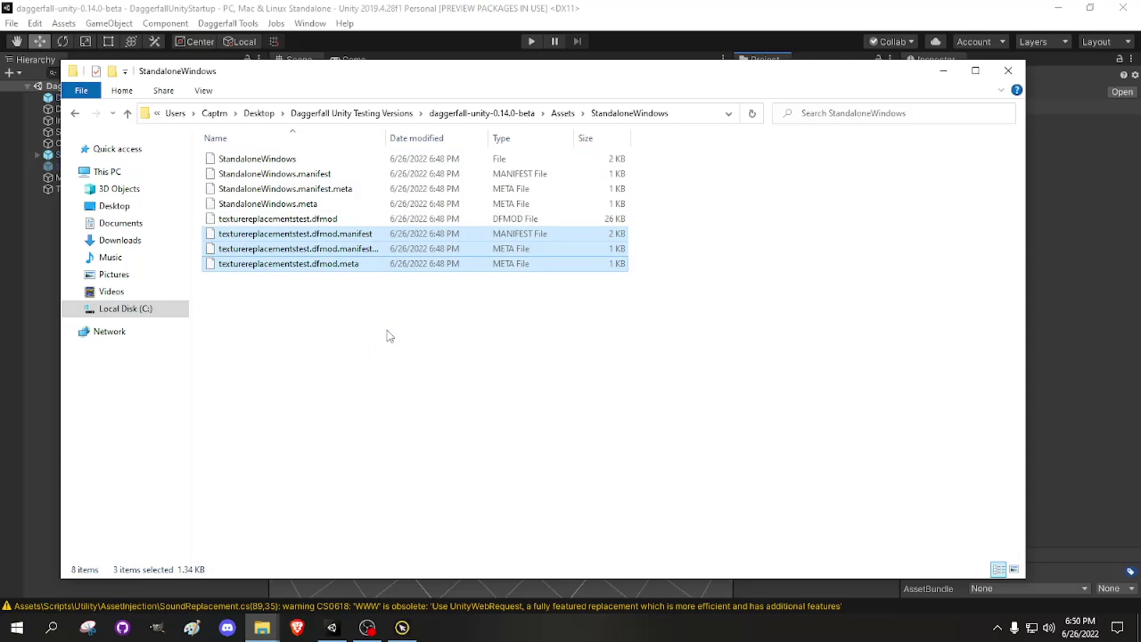
Step: Move texturereplacementstest.dfmod out of StandaloneWindows onto the desktop
{"action": "left_click", "coordinate": [355, 219]}
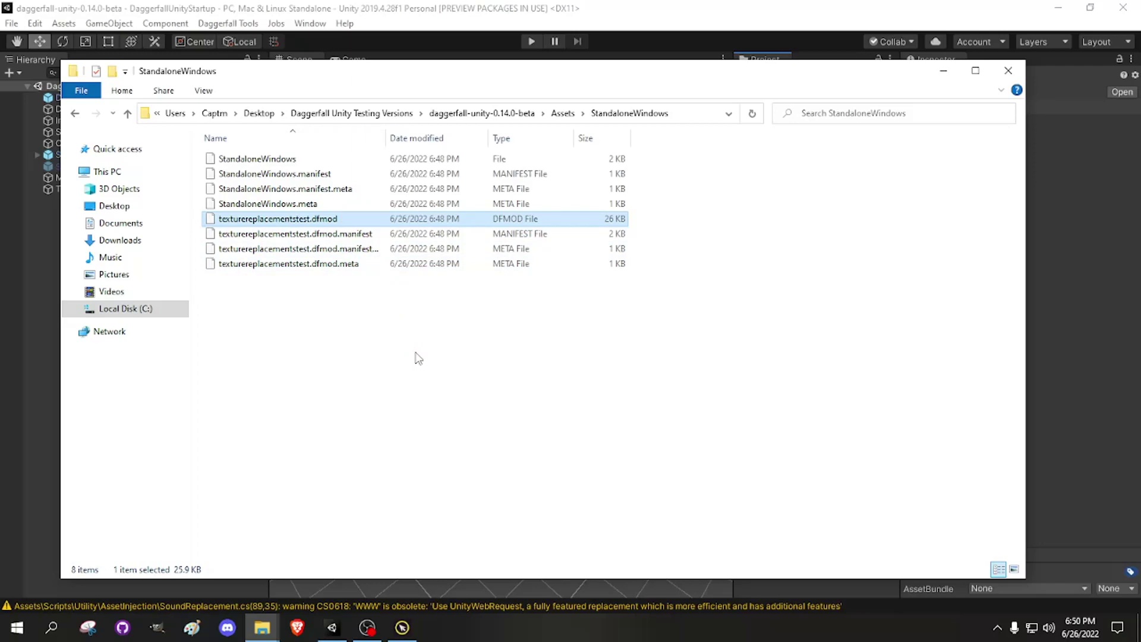
{"action": "left_click", "coordinate": [415, 352]}
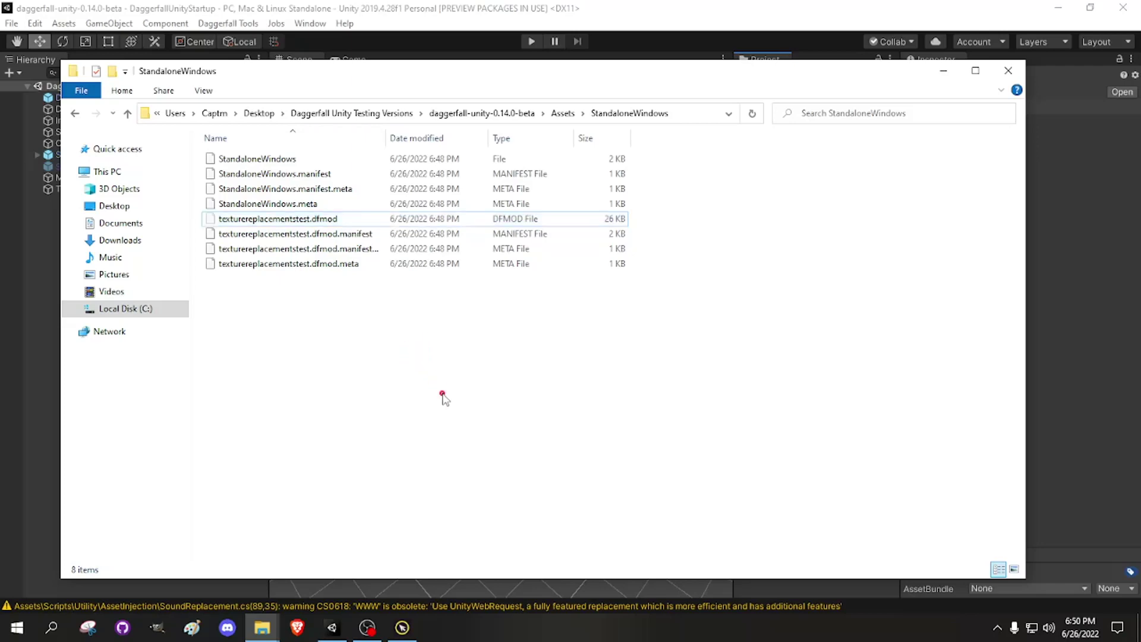
{"action": "left_click", "coordinate": [1058, 10]}
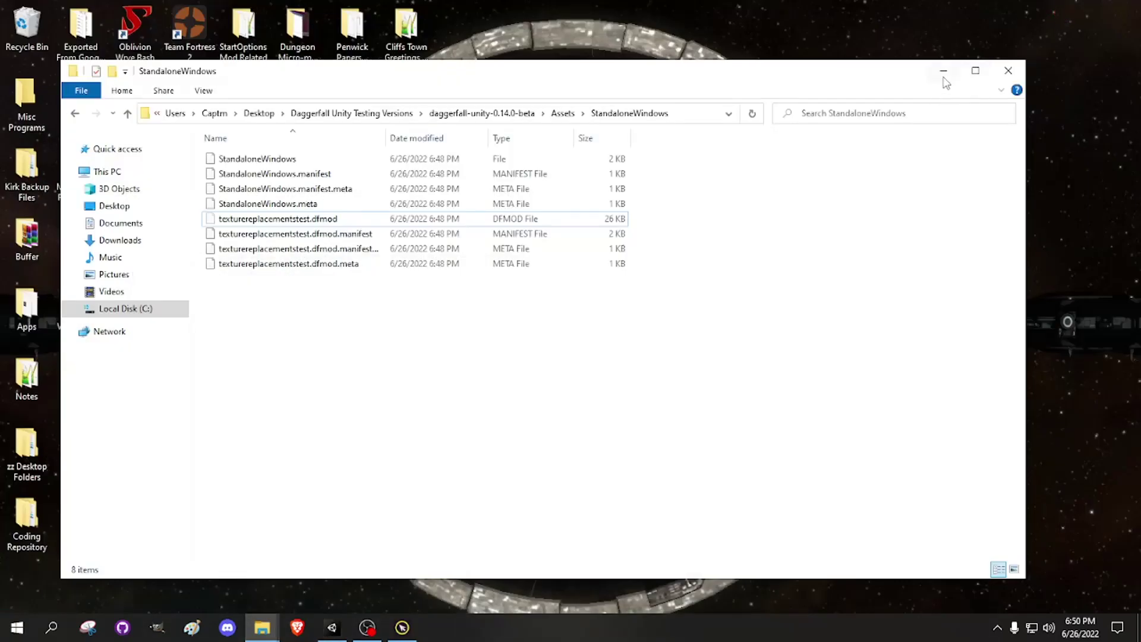
{"action": "left_click", "coordinate": [943, 71]}
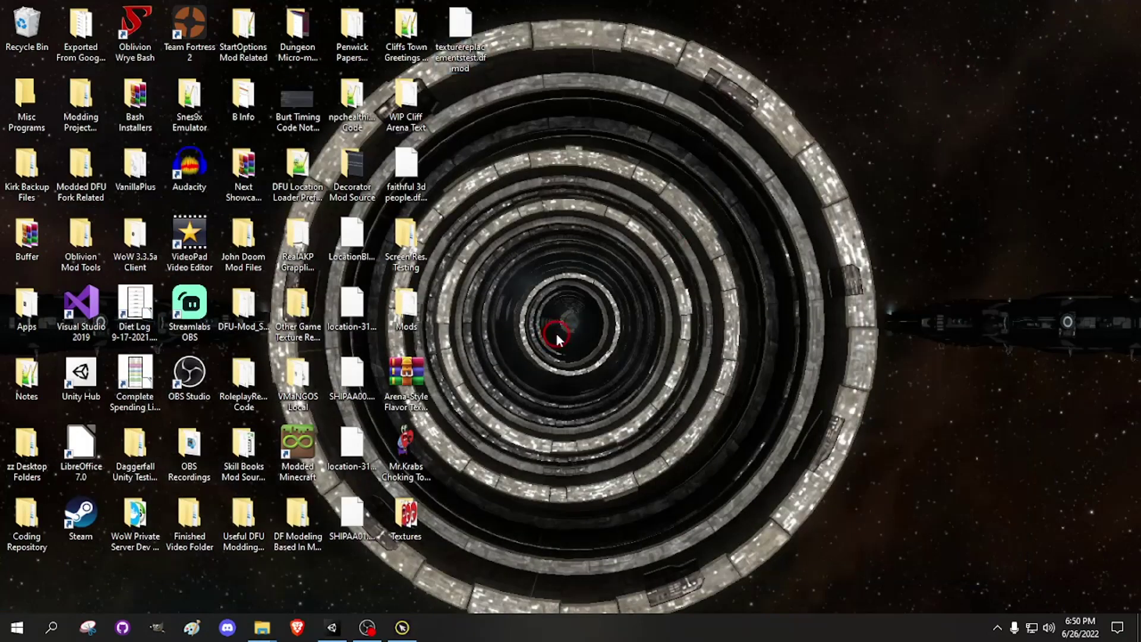
{"action": "left_click", "coordinate": [262, 627]}
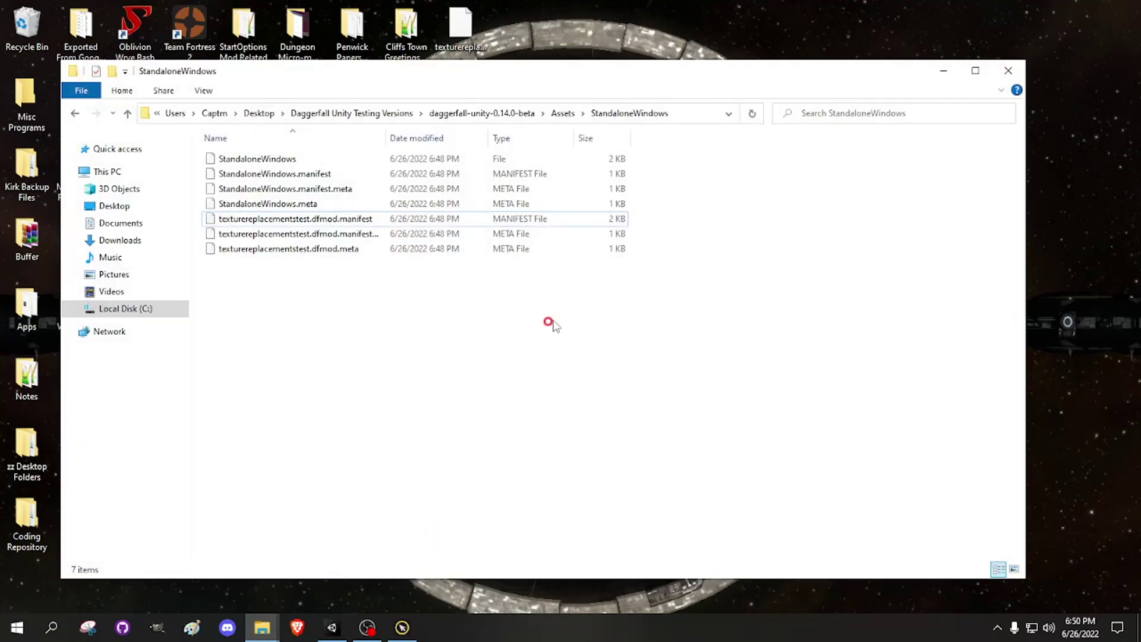
Step: Delete the three leftover manifest and meta files and close the StandaloneWindows window
{"action": "left_click_drag", "start_coordinate": [553, 326], "coordinate": [357, 218]}
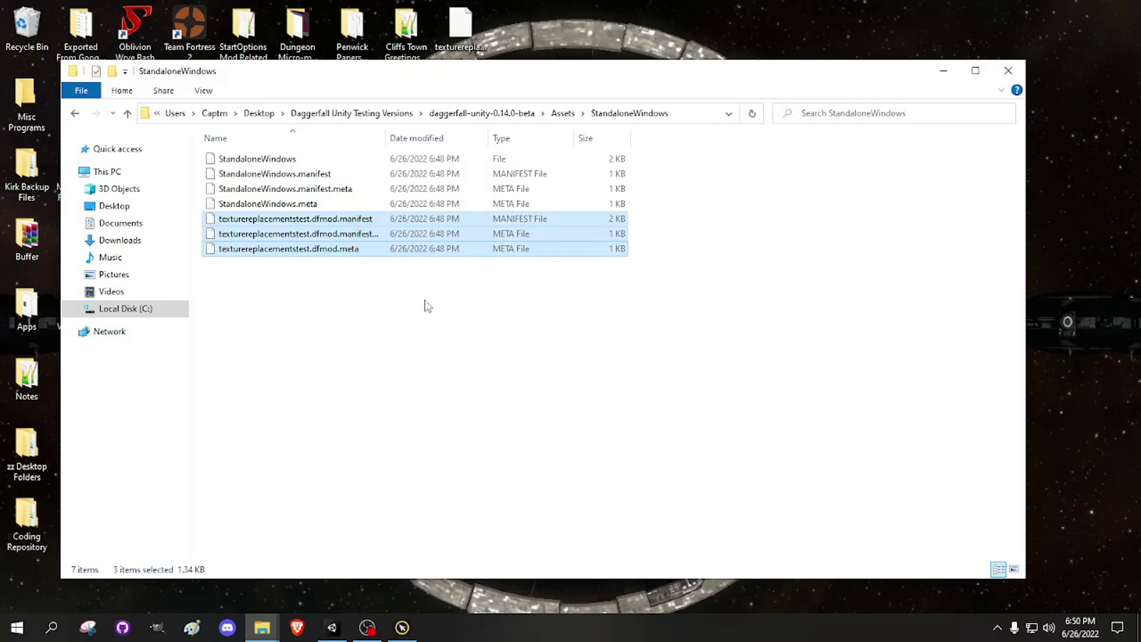
{"action": "key", "text": "Delete"}
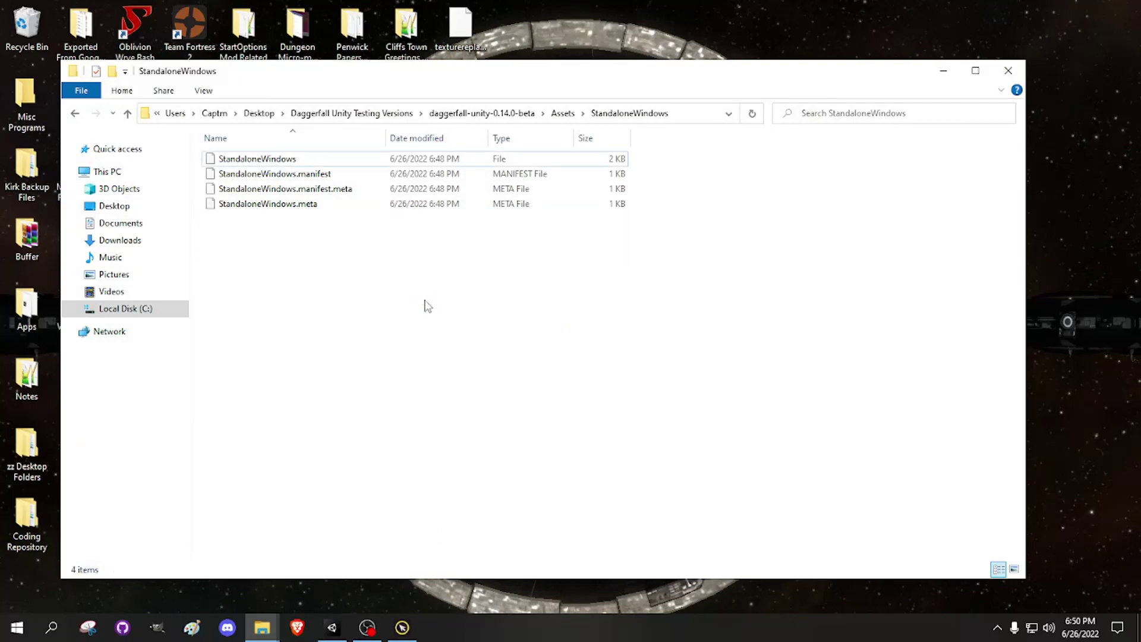
{"action": "left_click", "coordinate": [423, 306]}
{"action": "left_click", "coordinate": [1009, 71]}
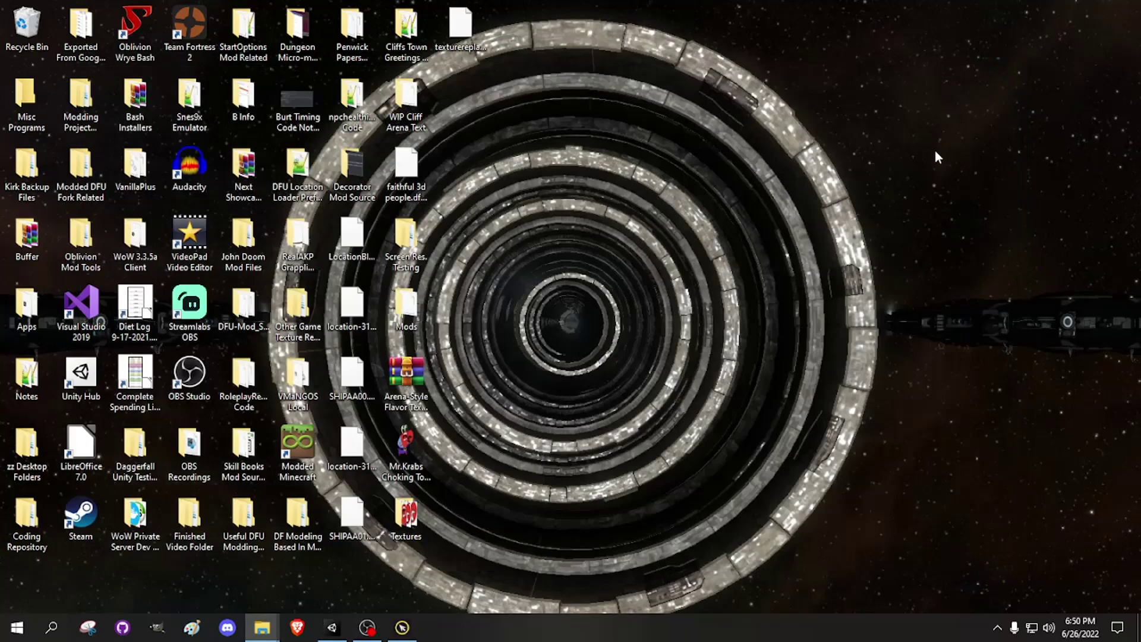
{"action": "key", "text": "alt+Tab"}
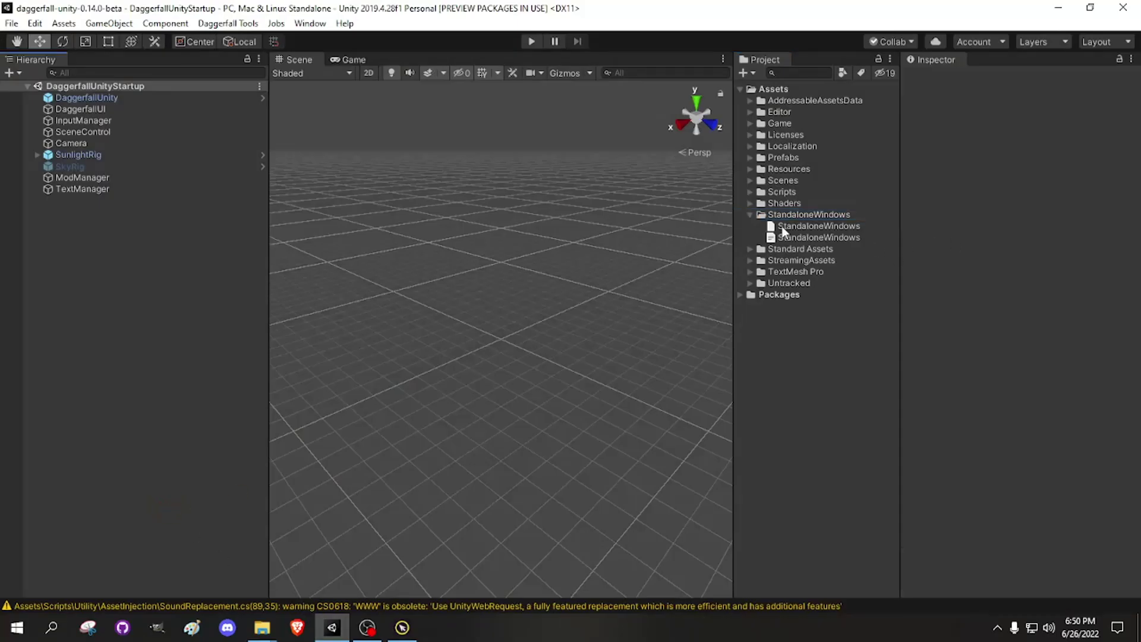
{"action": "left_click", "coordinate": [752, 215]}
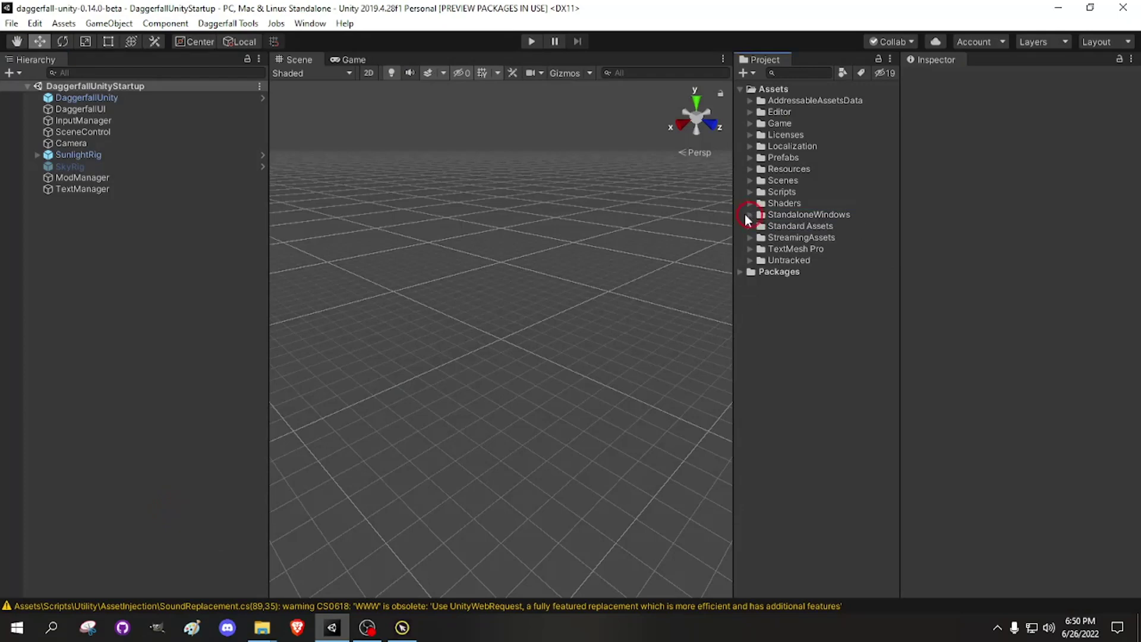
{"action": "left_click", "coordinate": [1056, 9]}
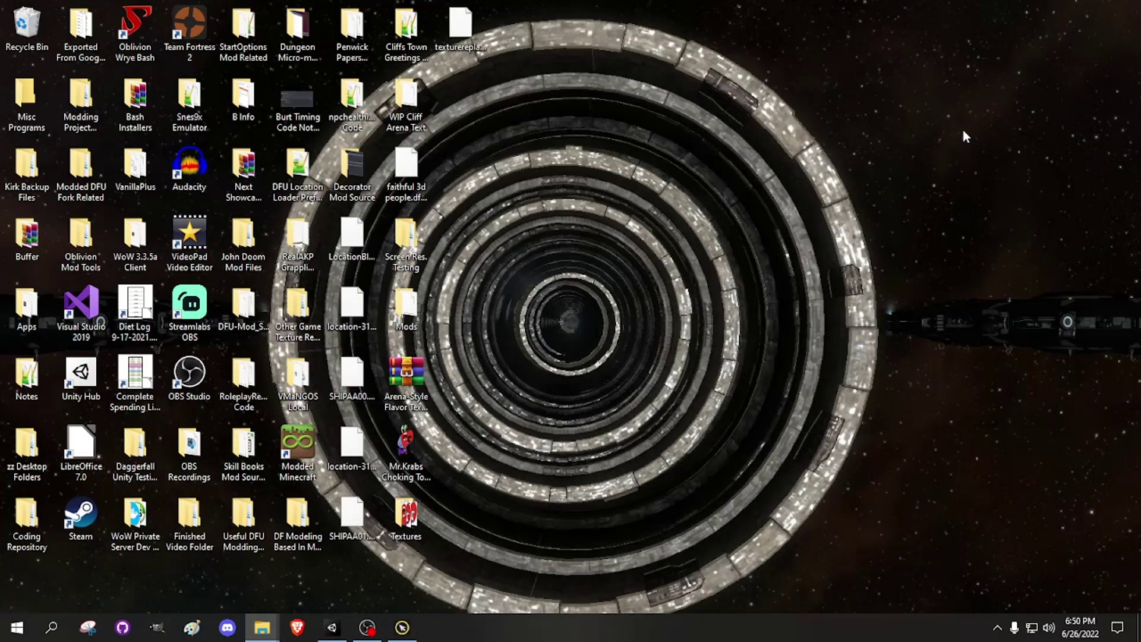
{"action": "left_click", "coordinate": [332, 628]}
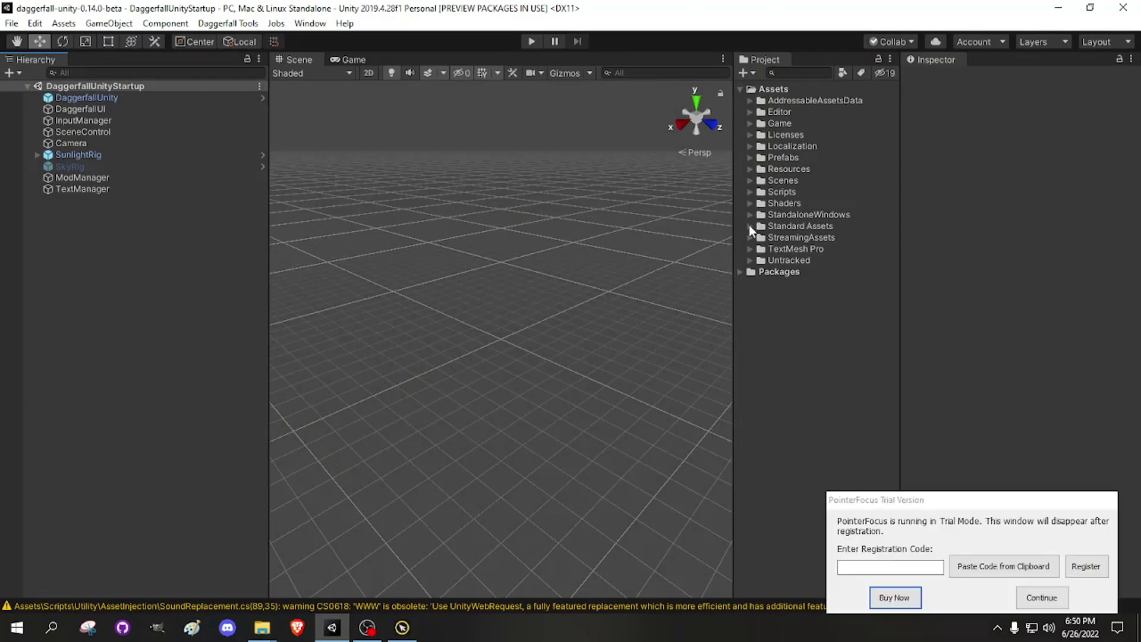
{"action": "left_click", "coordinate": [1001, 496]}
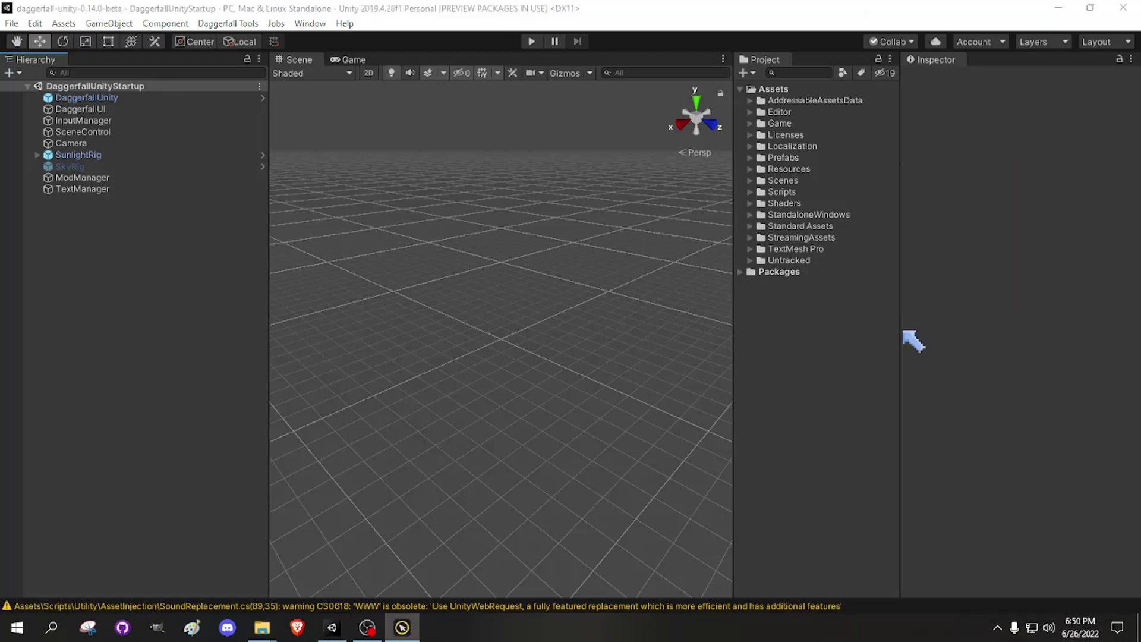
{"action": "left_click", "coordinate": [749, 236]}
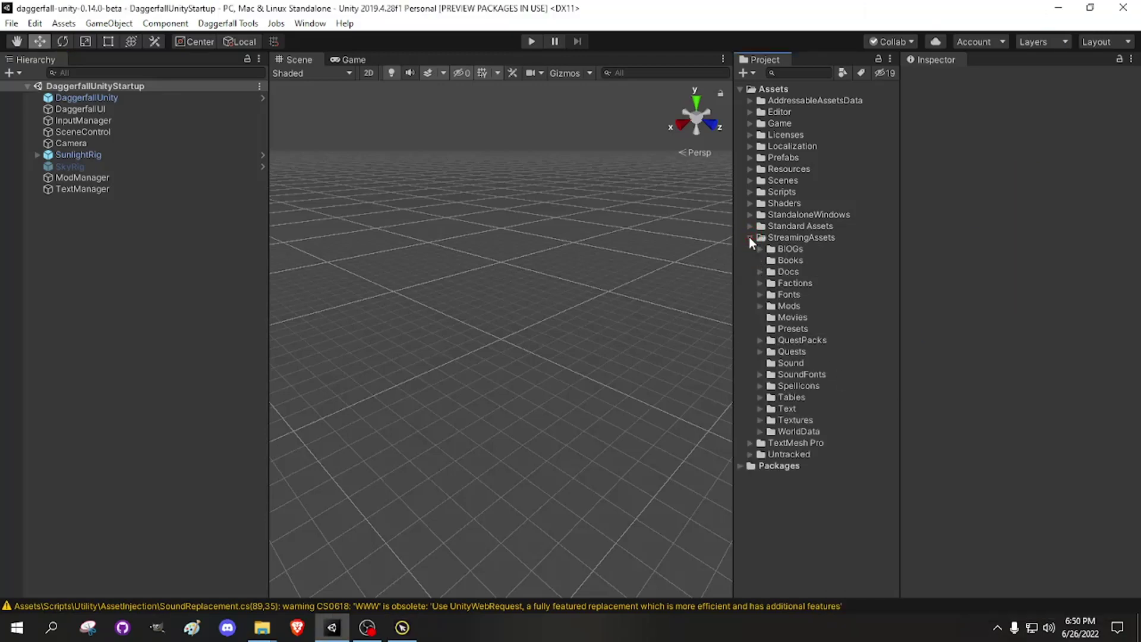
{"action": "left_click", "coordinate": [796, 309]}
{"action": "left_click", "coordinate": [801, 305]}
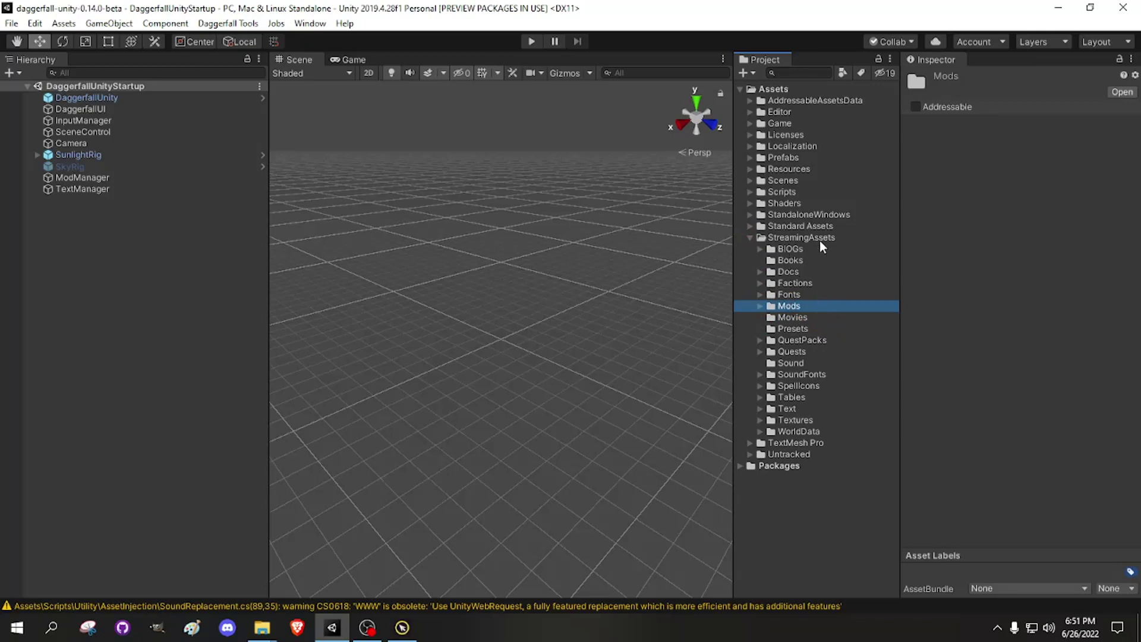
{"action": "left_click", "coordinate": [750, 239]}
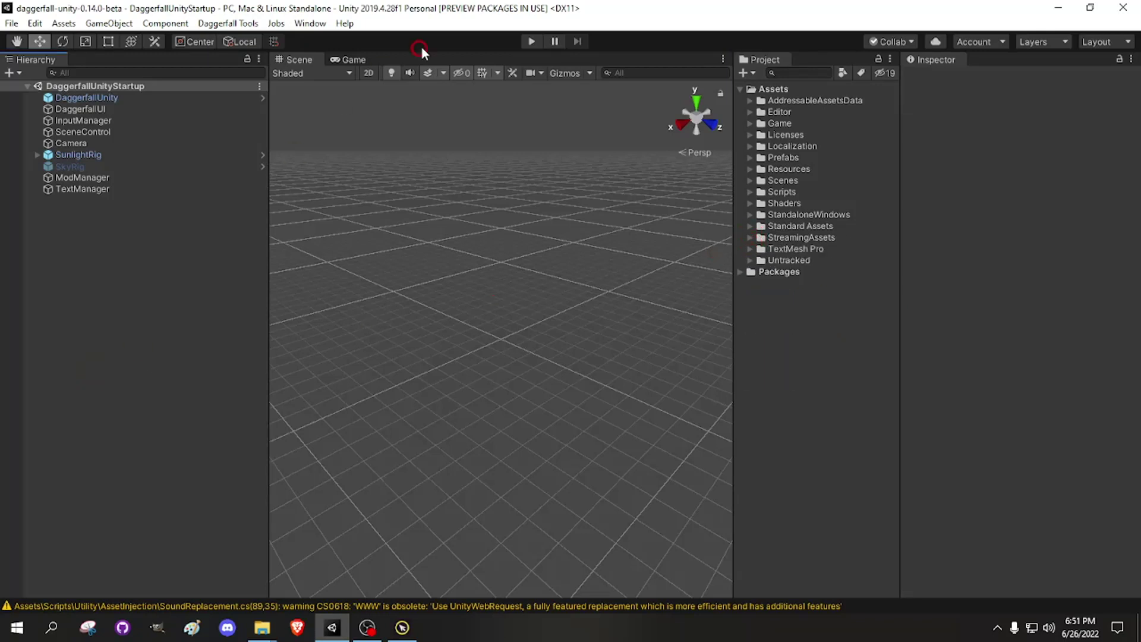
{"action": "left_click", "coordinate": [531, 41]}
Step: From the desktop, open the Daggerfall Unity Testing Versions folder
{"action": "left_click", "coordinate": [1058, 8]}
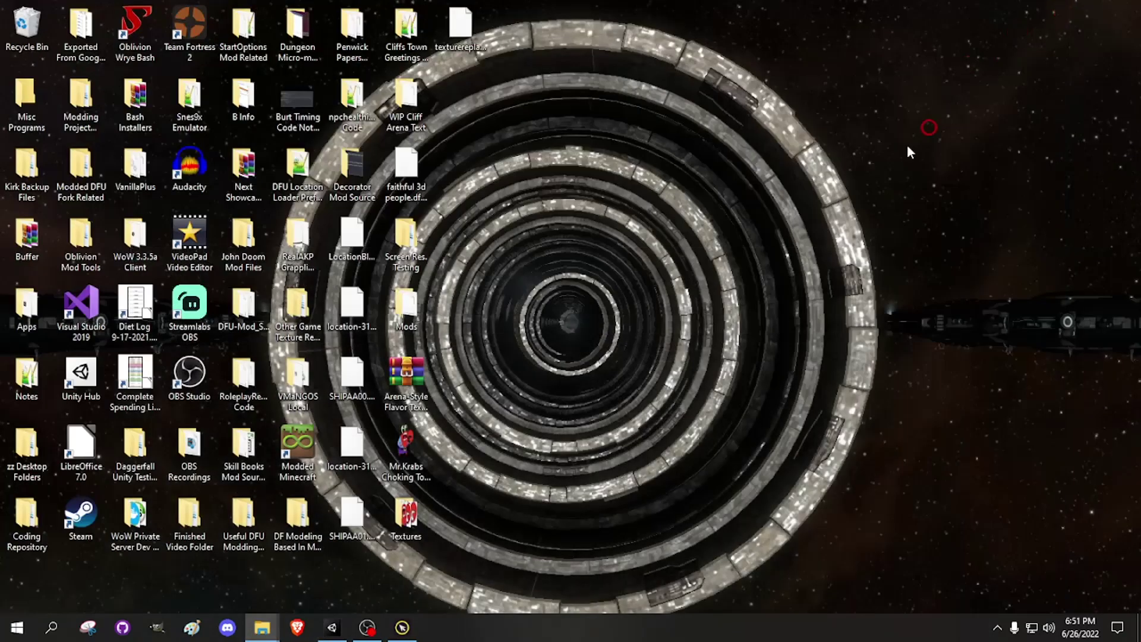
{"action": "left_click", "coordinate": [891, 159]}
{"action": "left_click", "coordinate": [647, 105]}
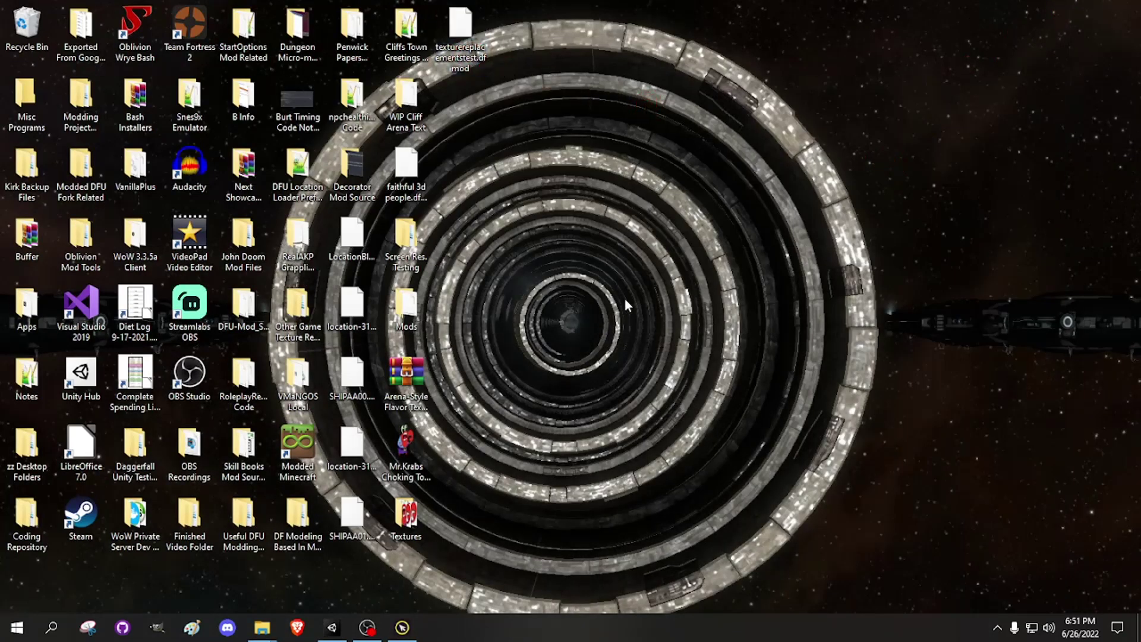
{"action": "double_click", "coordinate": [136, 455]}
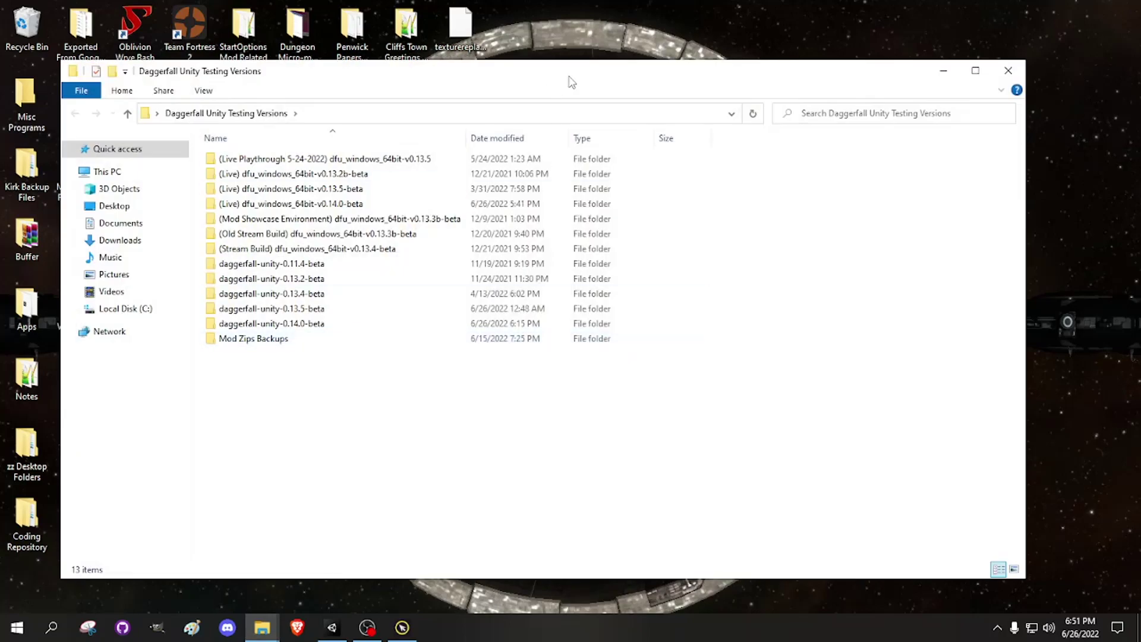
{"action": "left_click_drag", "start_coordinate": [572, 82], "coordinate": [656, 96]}
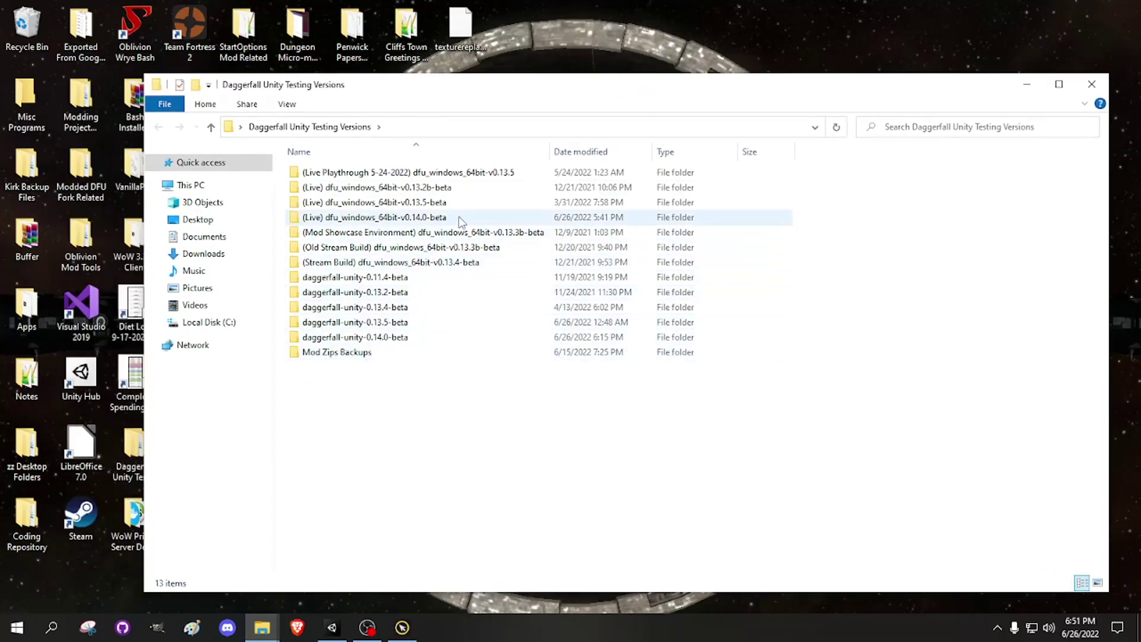
Step: Navigate into the live v0.14.0 build's DaggerfallUnity_Data/StreamingAssets/Mods folder
{"action": "double_click", "coordinate": [460, 220]}
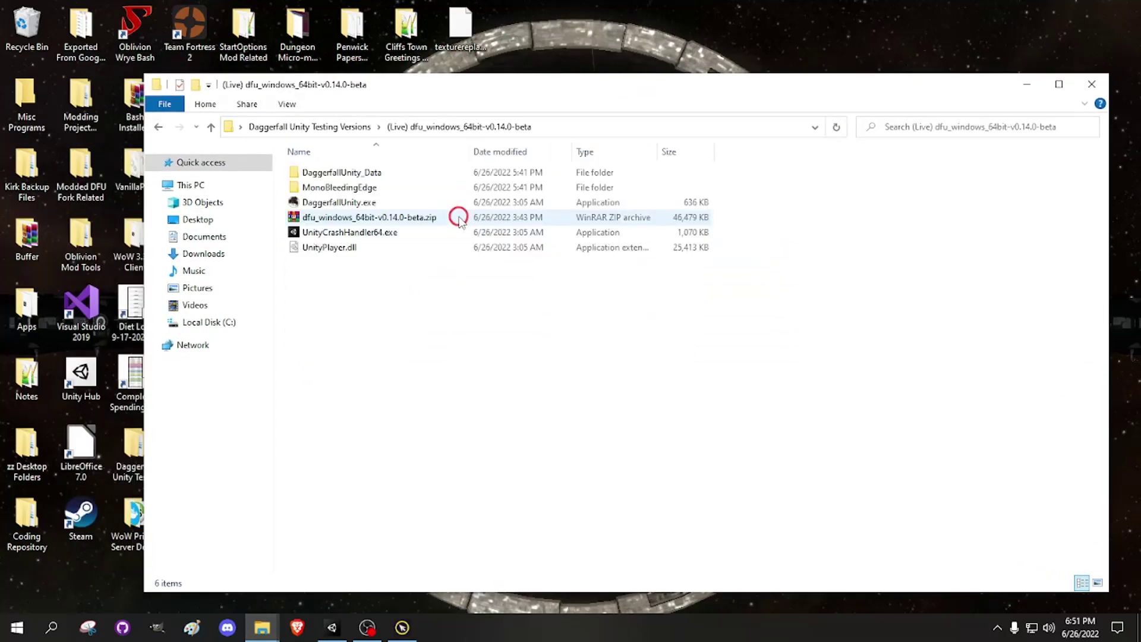
{"action": "left_click", "coordinate": [391, 173]}
{"action": "double_click", "coordinate": [390, 173]}
{"action": "double_click", "coordinate": [391, 218]}
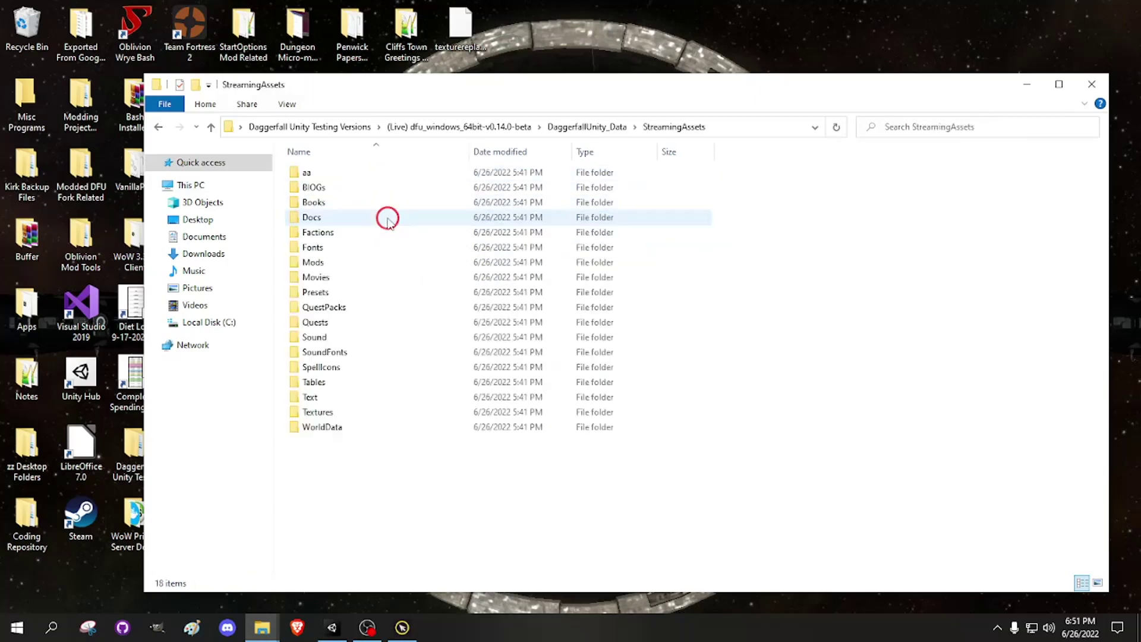
{"action": "double_click", "coordinate": [369, 262]}
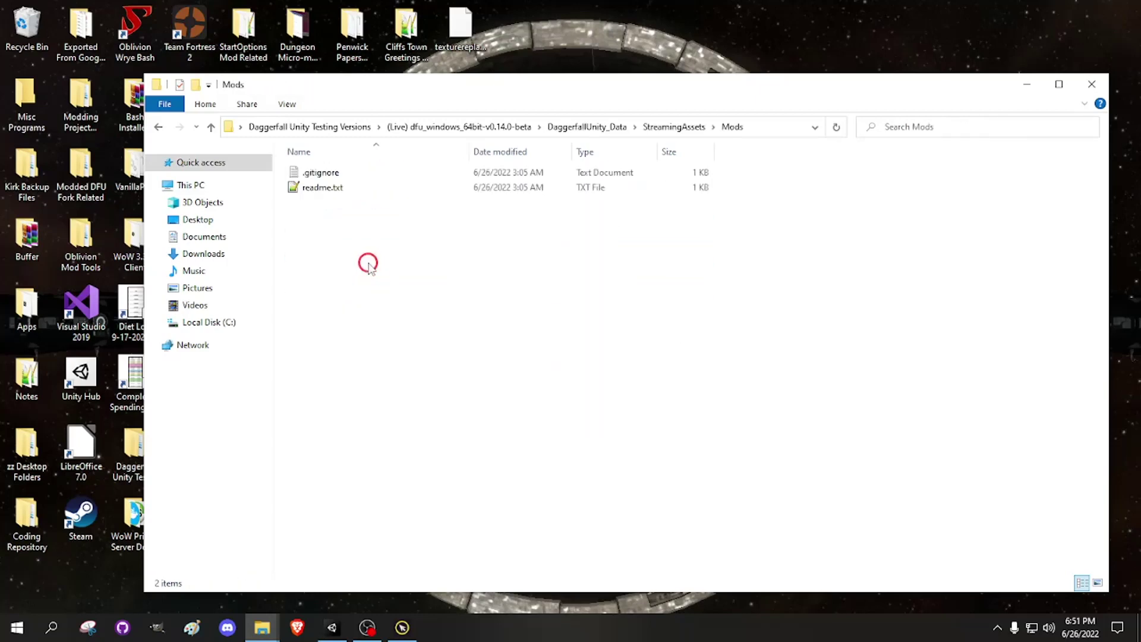
Step: Drop texturereplacementstest.dfmod into Mods, then return to Testing Versions and move the window aside
{"action": "left_click_drag", "start_coordinate": [458, 25], "coordinate": [439, 285]}
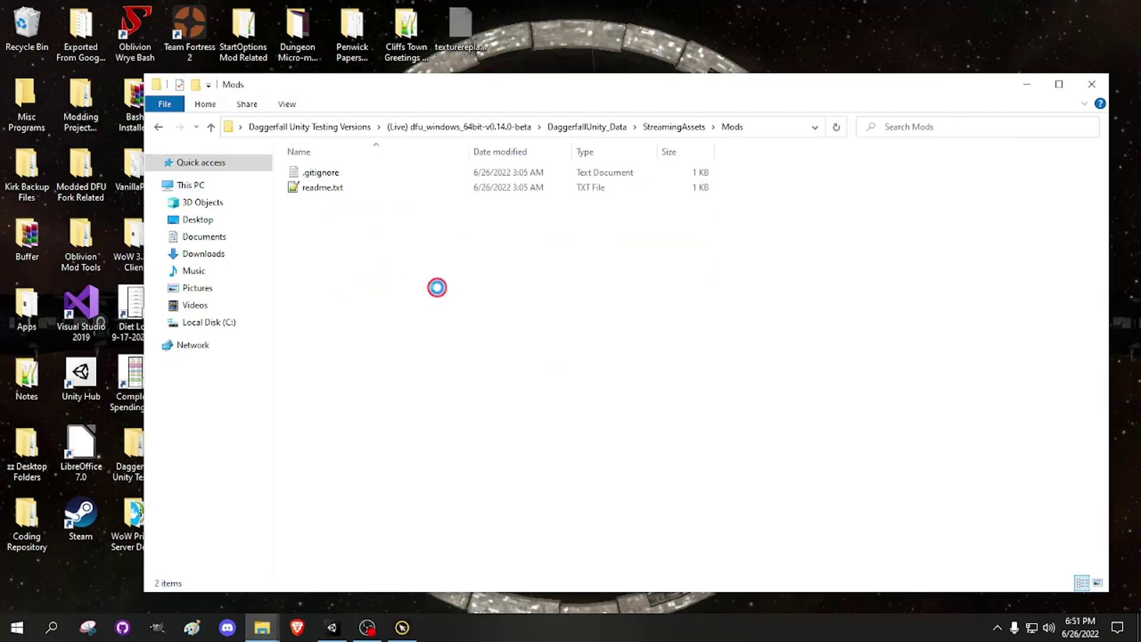
{"action": "left_click", "coordinate": [437, 292]}
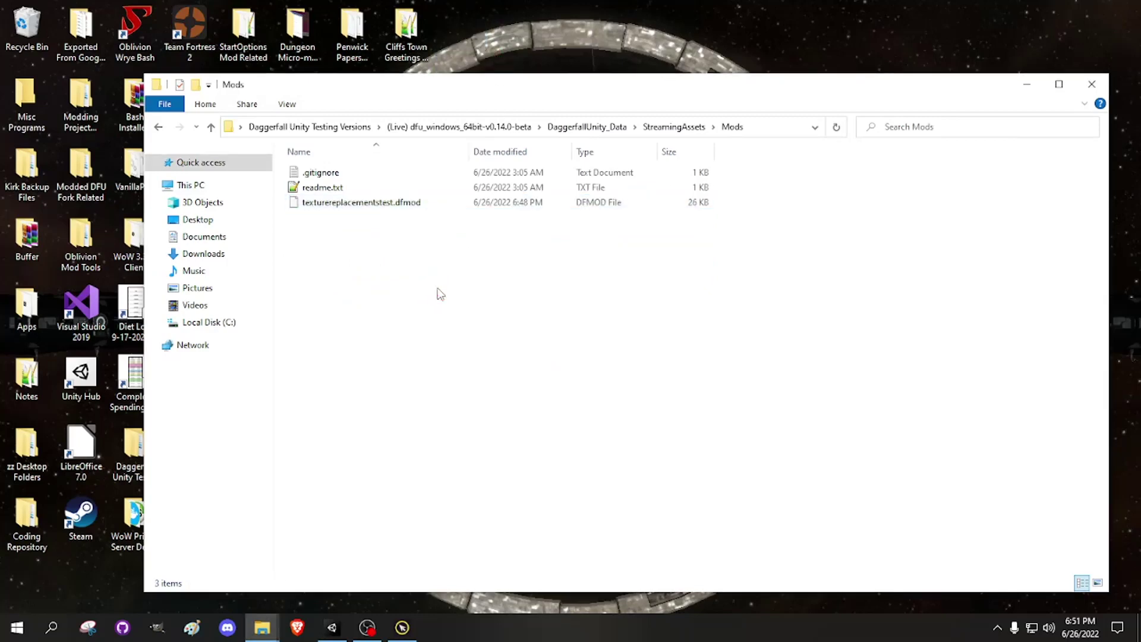
{"action": "left_click", "coordinate": [310, 127]}
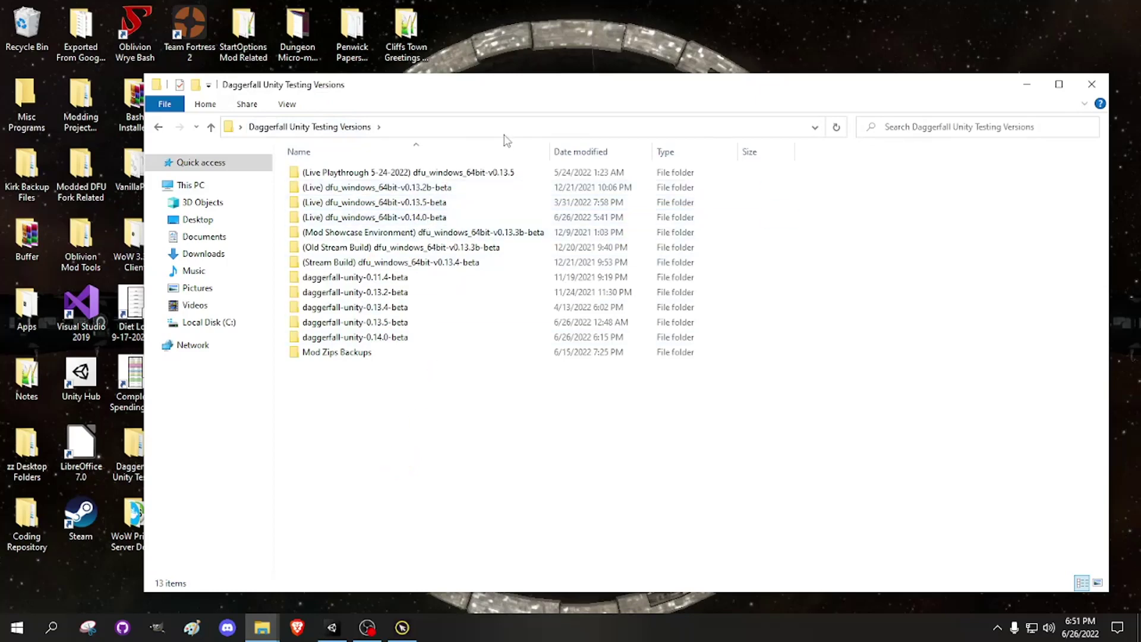
{"action": "left_click_drag", "start_coordinate": [546, 90], "coordinate": [705, 207]}
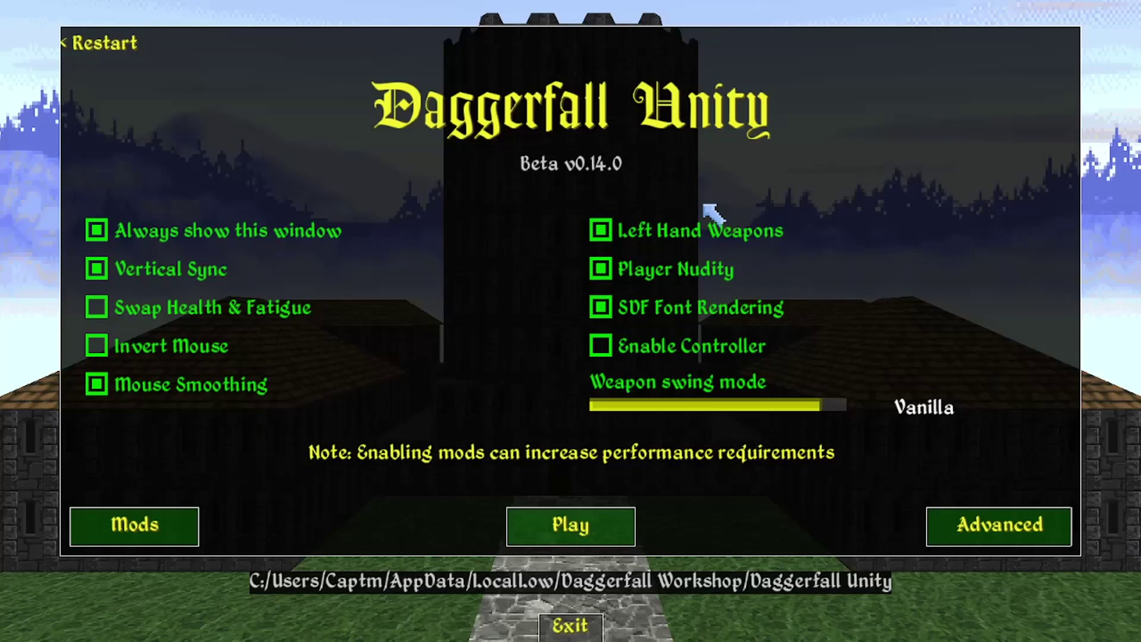
Step: Check that TextureReplacementsTest appears in the launcher's mod list and review its description
{"action": "left_click", "coordinate": [143, 528]}
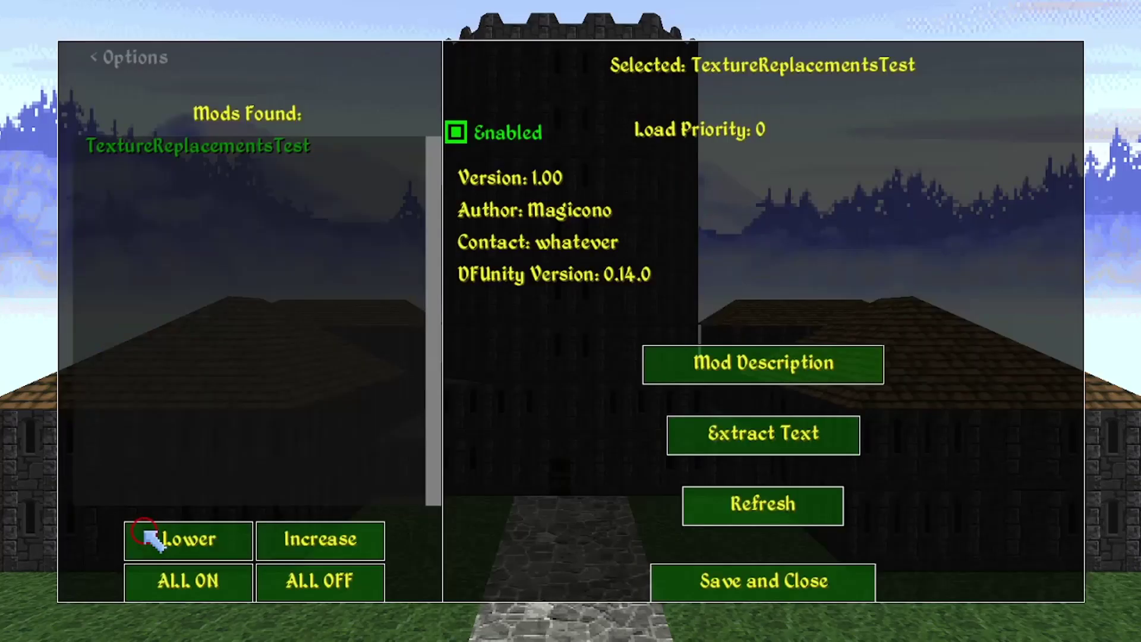
{"action": "left_click", "coordinate": [254, 150]}
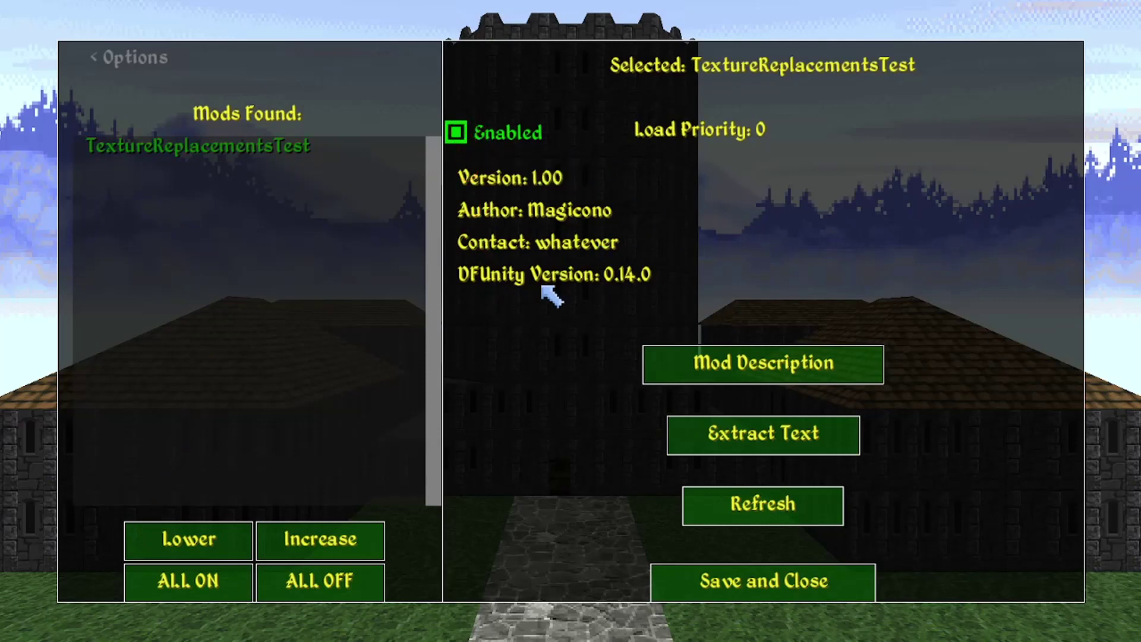
{"action": "left_click", "coordinate": [802, 364]}
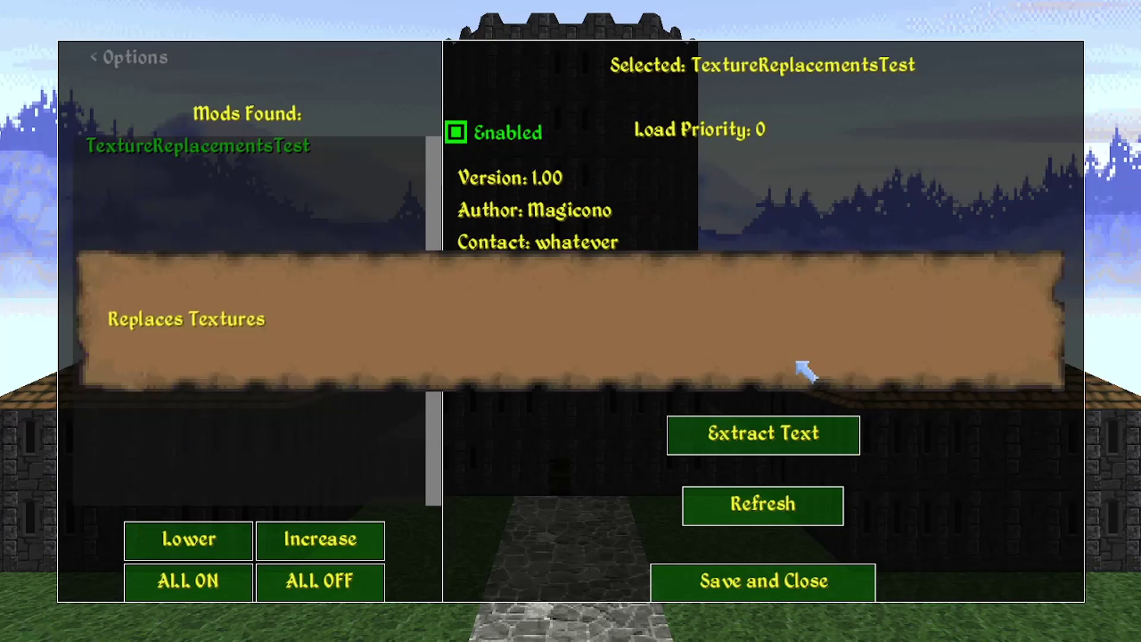
{"action": "left_click", "coordinate": [482, 446]}
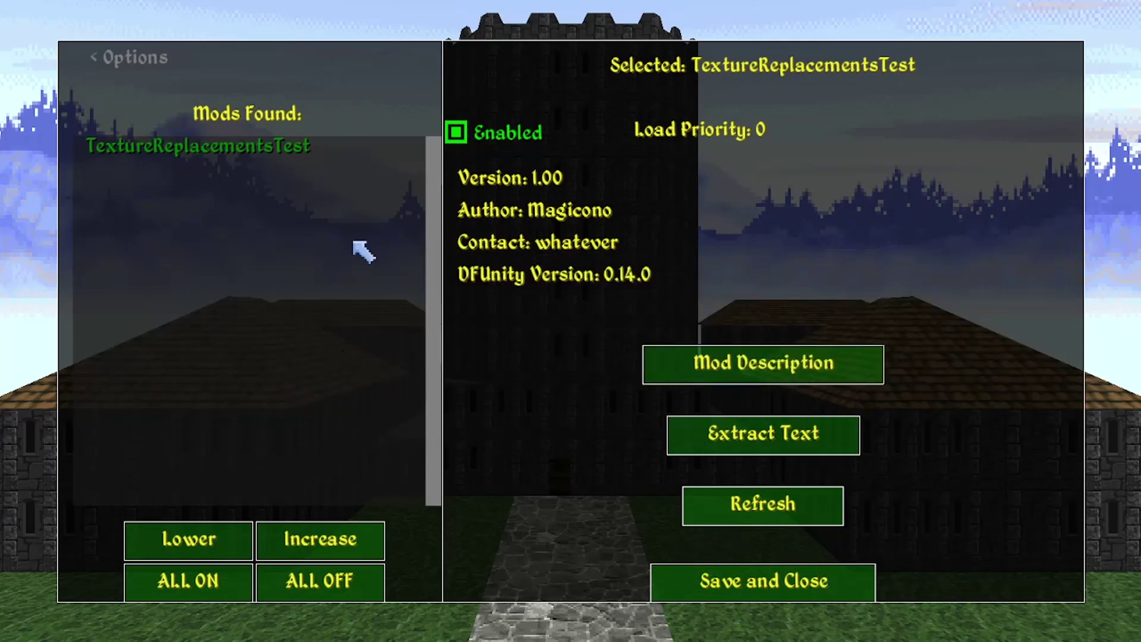
Step: Save mod settings, keep existing configuration files, and launch the game to its main menu
{"action": "left_click", "coordinate": [816, 587]}
{"action": "left_click", "coordinate": [674, 339]}
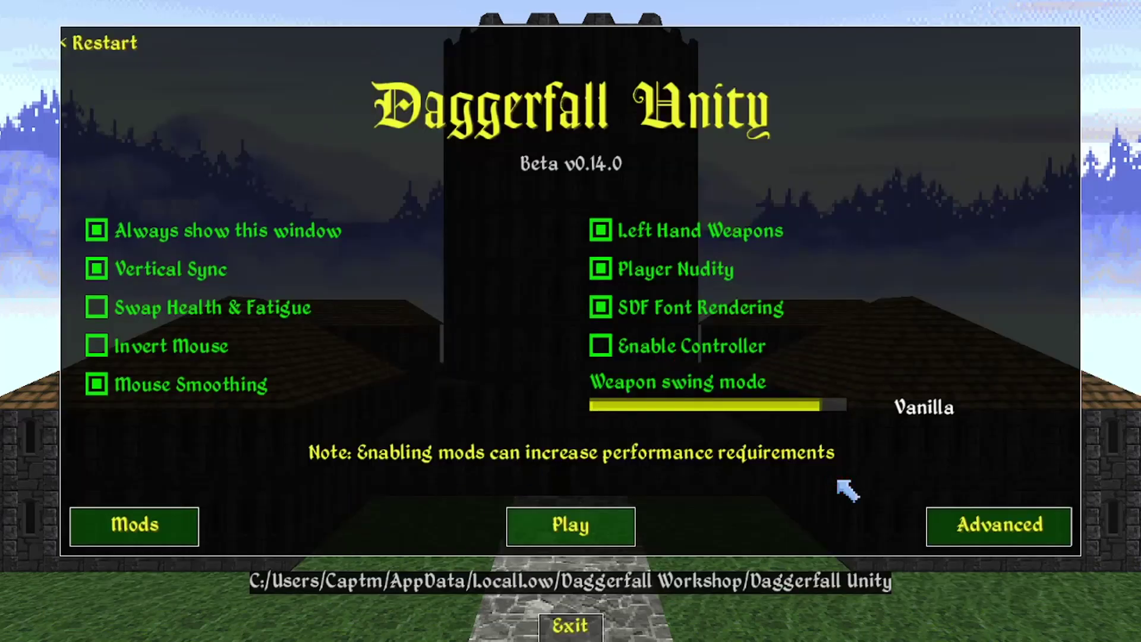
{"action": "left_click", "coordinate": [611, 535]}
{"action": "key", "text": "Escape"}
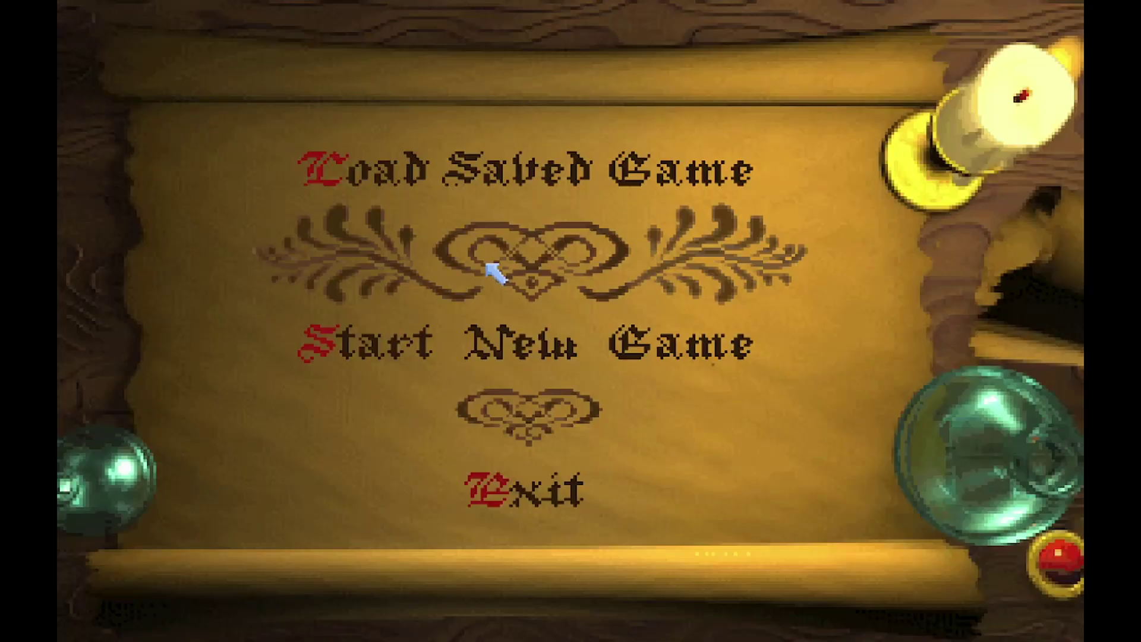
Step: Load the Sunlight Damage Testing 1 save, dismissing the mod mismatch warning
{"action": "left_click", "coordinate": [526, 190]}
{"action": "left_click", "coordinate": [303, 174]}
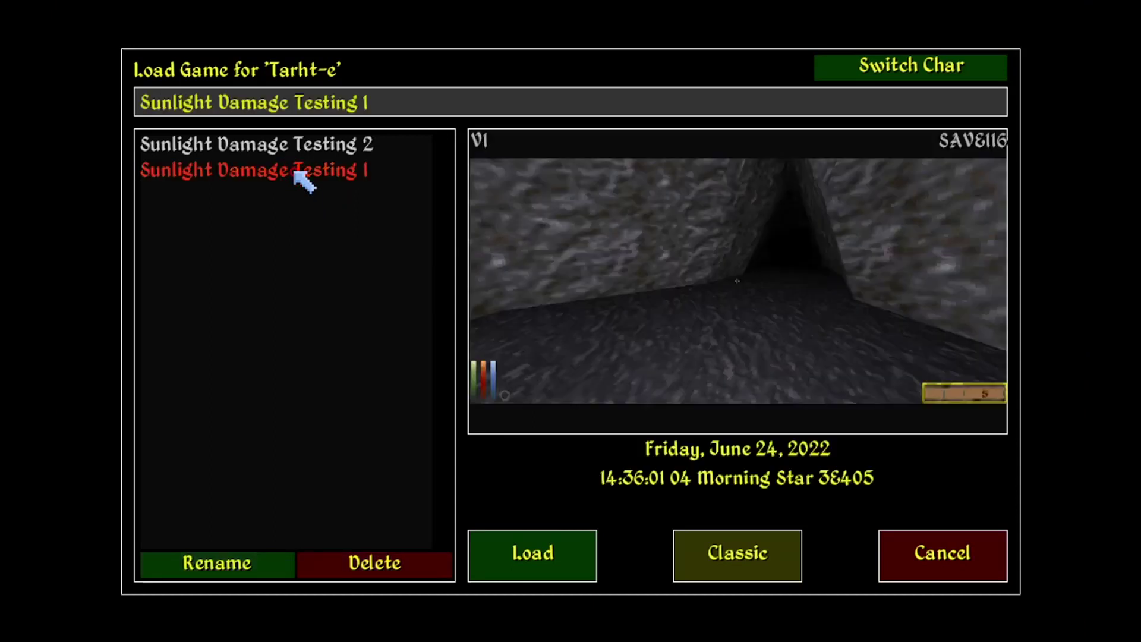
{"action": "left_click", "coordinate": [304, 174]}
{"action": "left_click", "coordinate": [522, 442]}
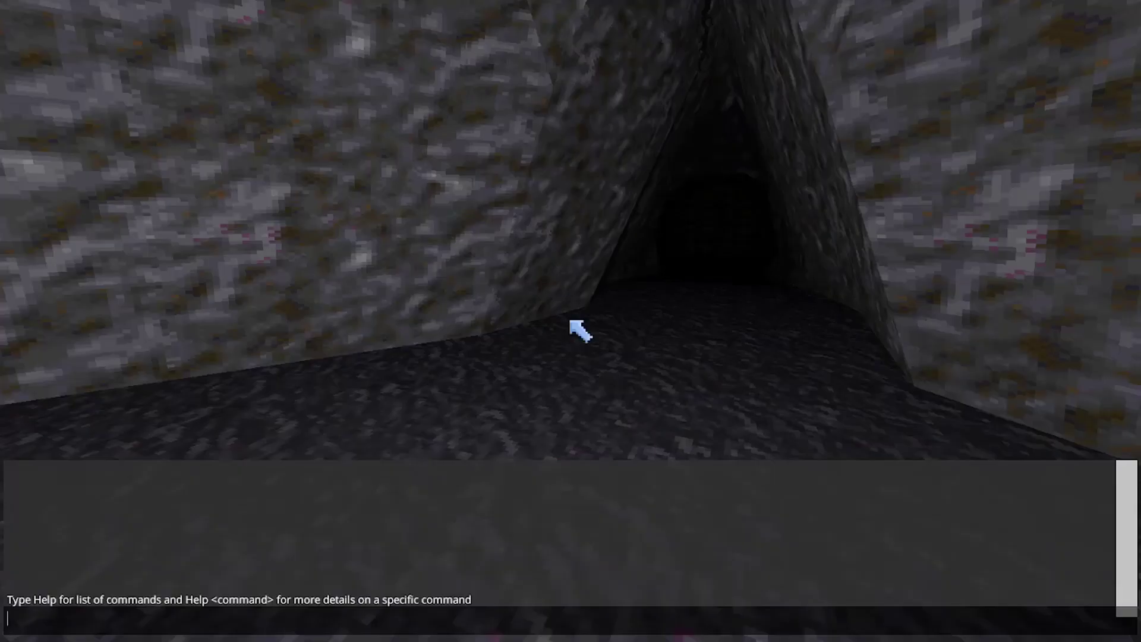
{"action": "type", "text": "tgm"}
Step: Run tgm and add_all_equip armor in the console, then open the inventory
{"action": "key", "text": "Return"}
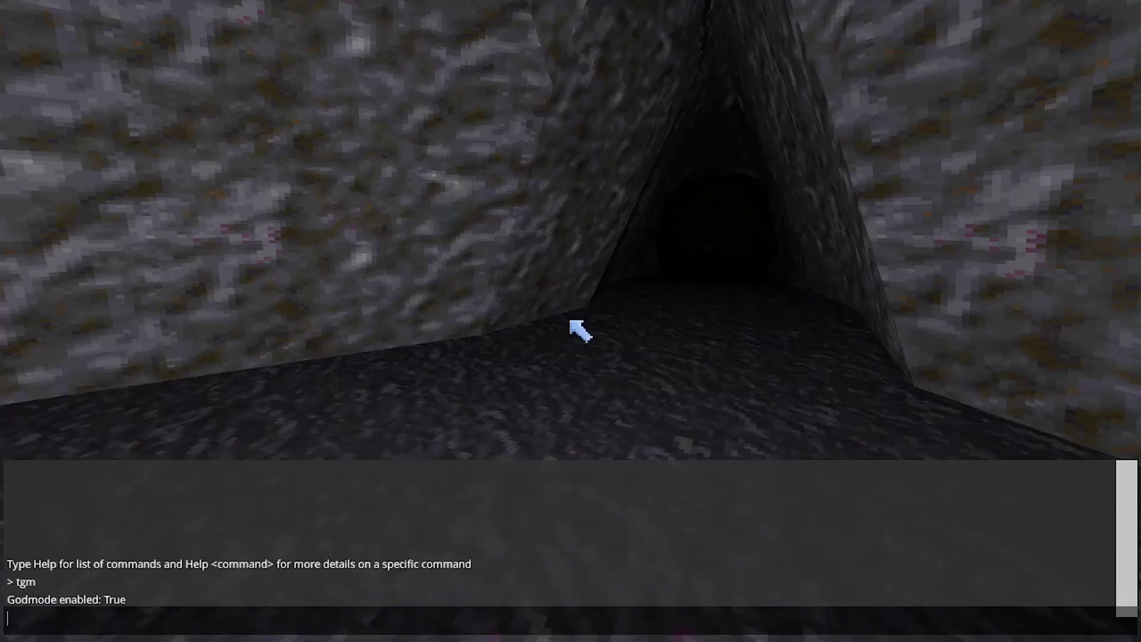
{"action": "type", "text": "add_all_equip armor"}
{"action": "key", "text": "Return"}
{"action": "key", "text": "grave"}
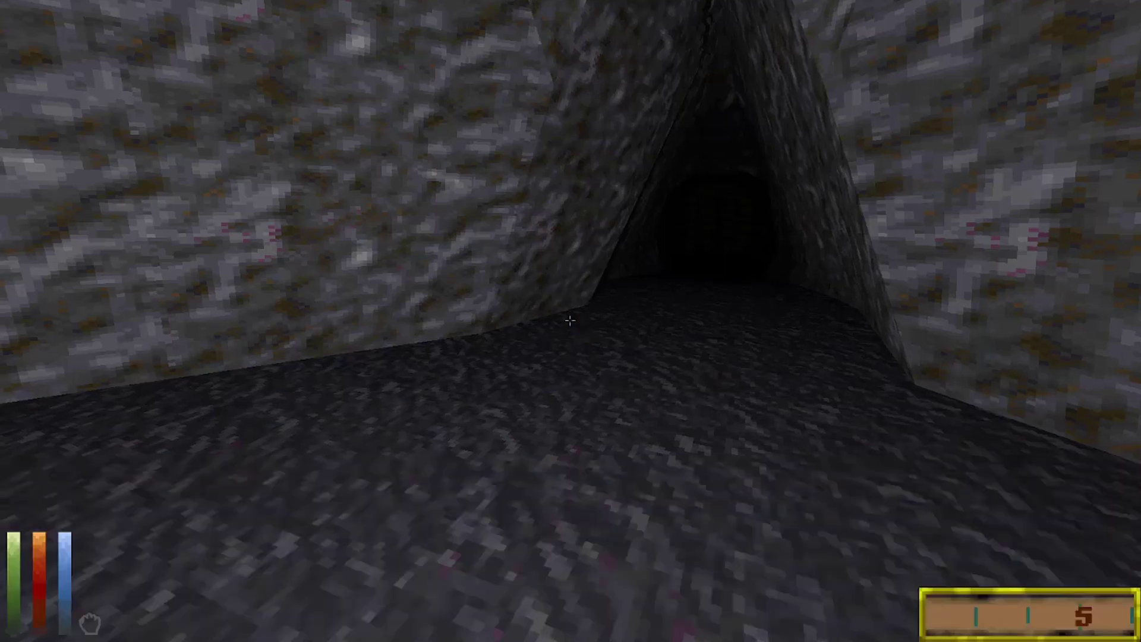
{"action": "key", "text": "i"}
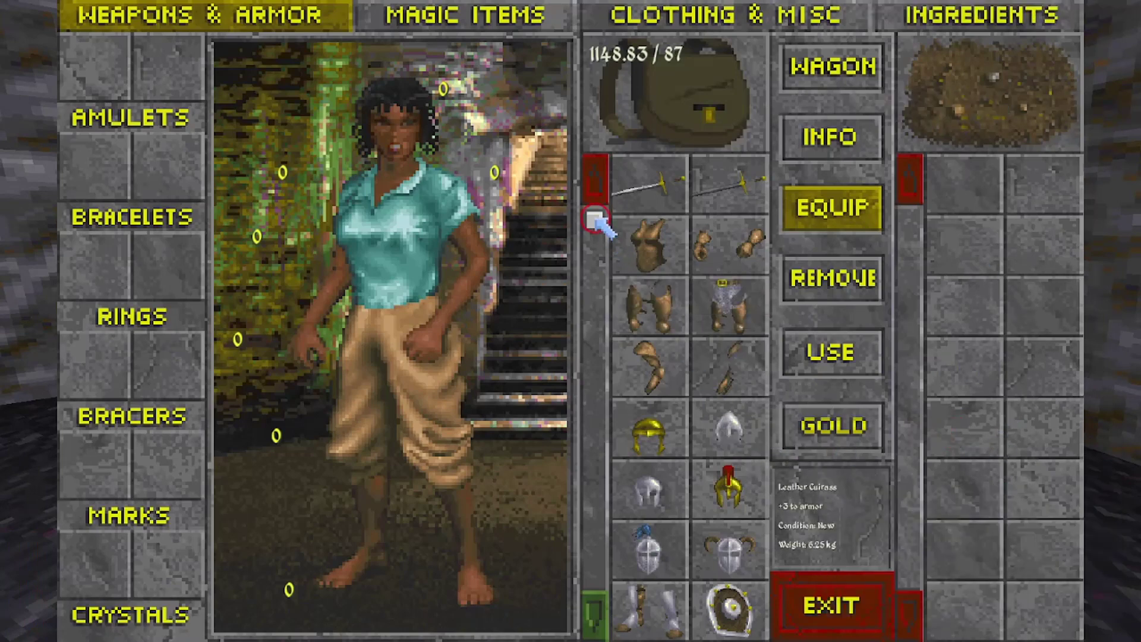
{"action": "scroll", "coordinate": [607, 231], "scroll_direction": "down", "scroll_amount": 1}
{"action": "scroll", "coordinate": [607, 232], "scroll_direction": "down", "scroll_amount": 1}
{"action": "scroll", "coordinate": [605, 237], "scroll_direction": "down", "scroll_amount": 1}
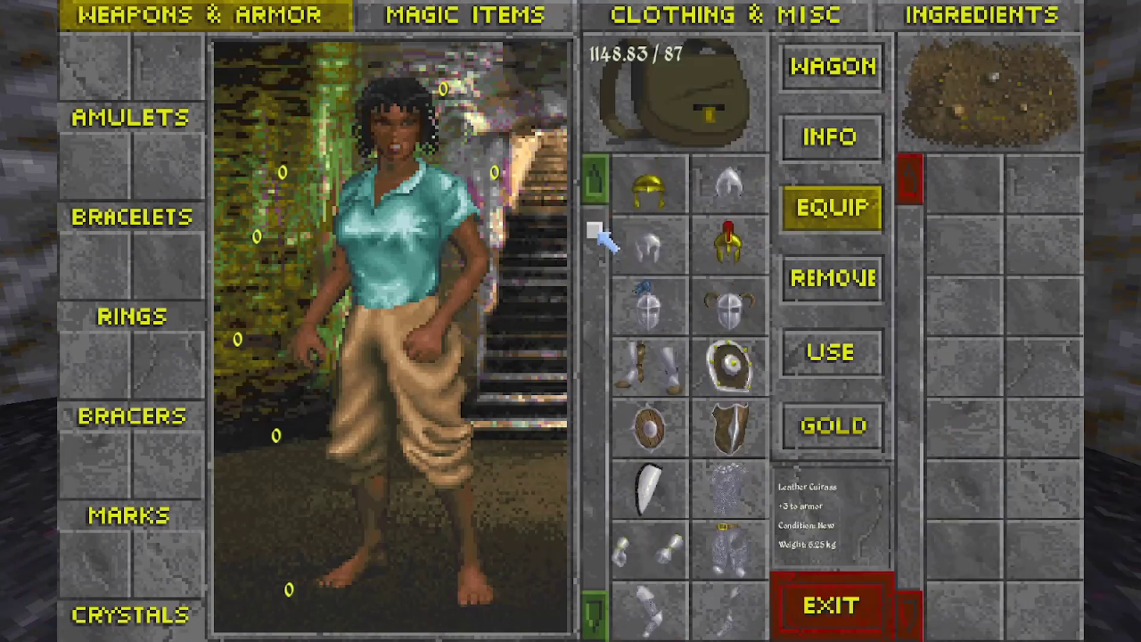
{"action": "scroll", "coordinate": [601, 239], "scroll_direction": "down", "scroll_amount": 1}
{"action": "scroll", "coordinate": [598, 254], "scroll_direction": "down", "scroll_amount": 2}
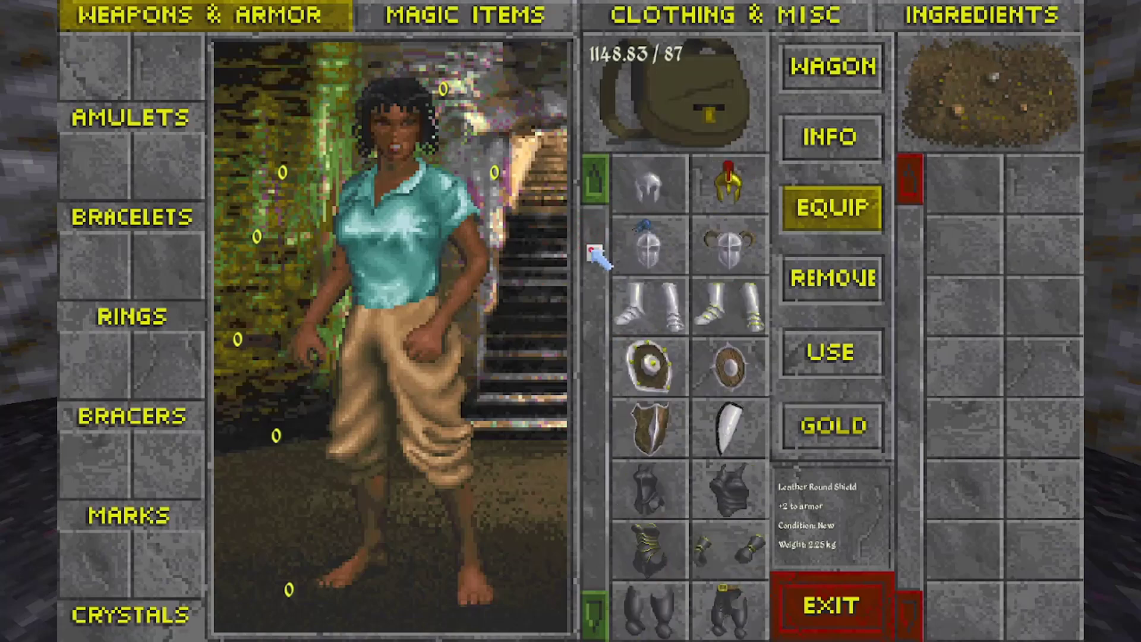
{"action": "left_click_drag", "start_coordinate": [596, 254], "coordinate": [596, 321]}
{"action": "scroll", "coordinate": [624, 303], "scroll_direction": "down", "scroll_amount": 2}
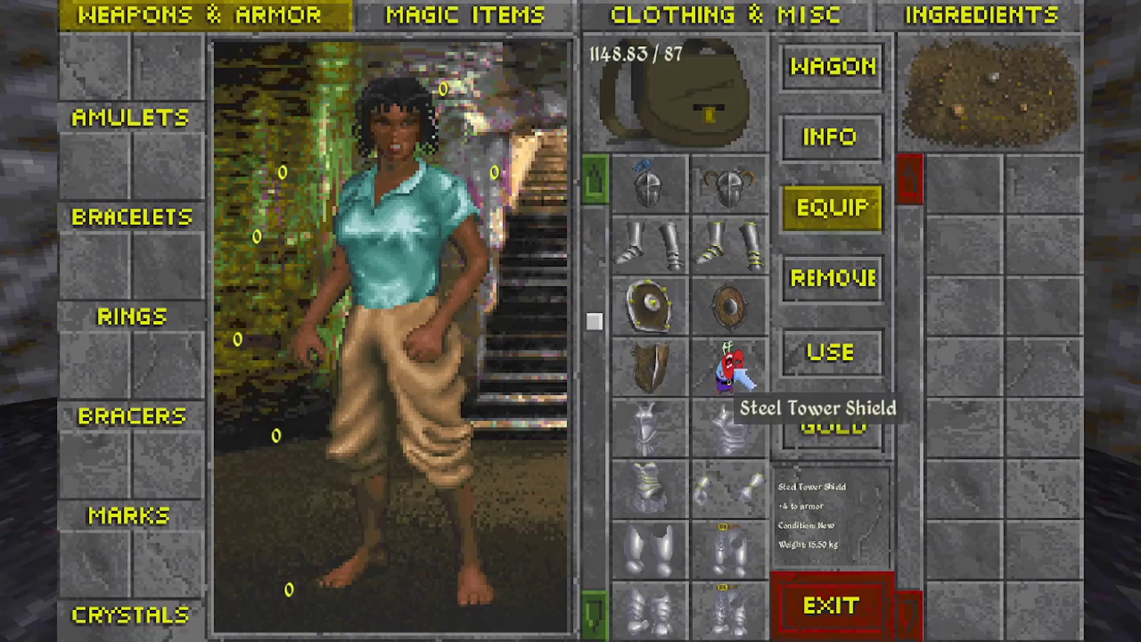
Step: Equip the Steel Tower Shield, toggling it off and on to confirm the Mr. Krabs texture
{"action": "double_click", "coordinate": [730, 367]}
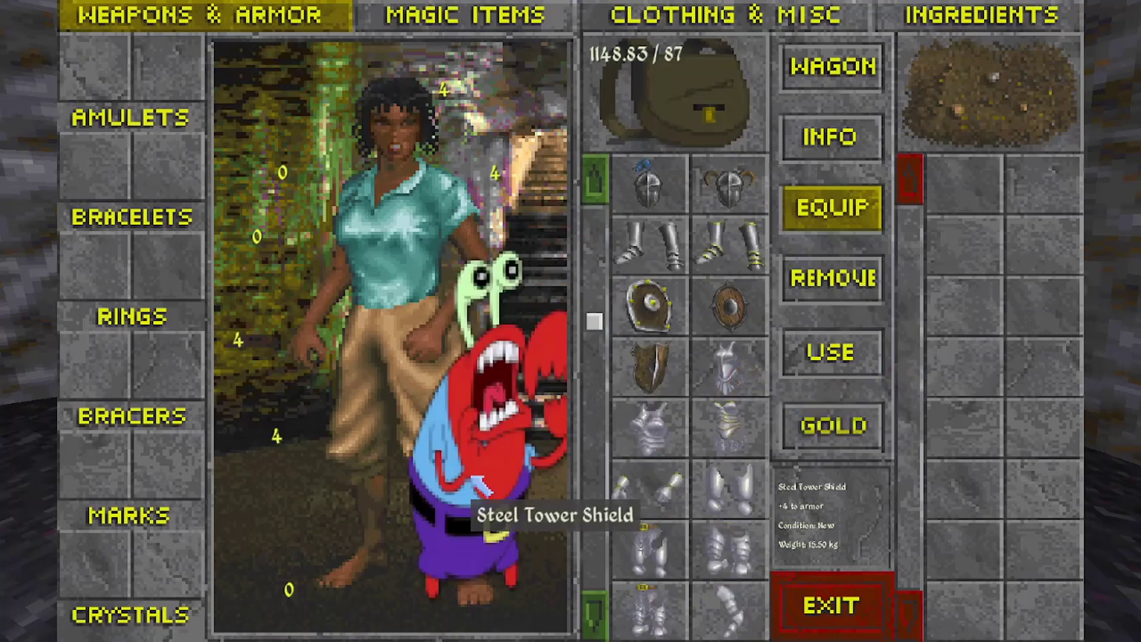
{"action": "left_click", "coordinate": [482, 487]}
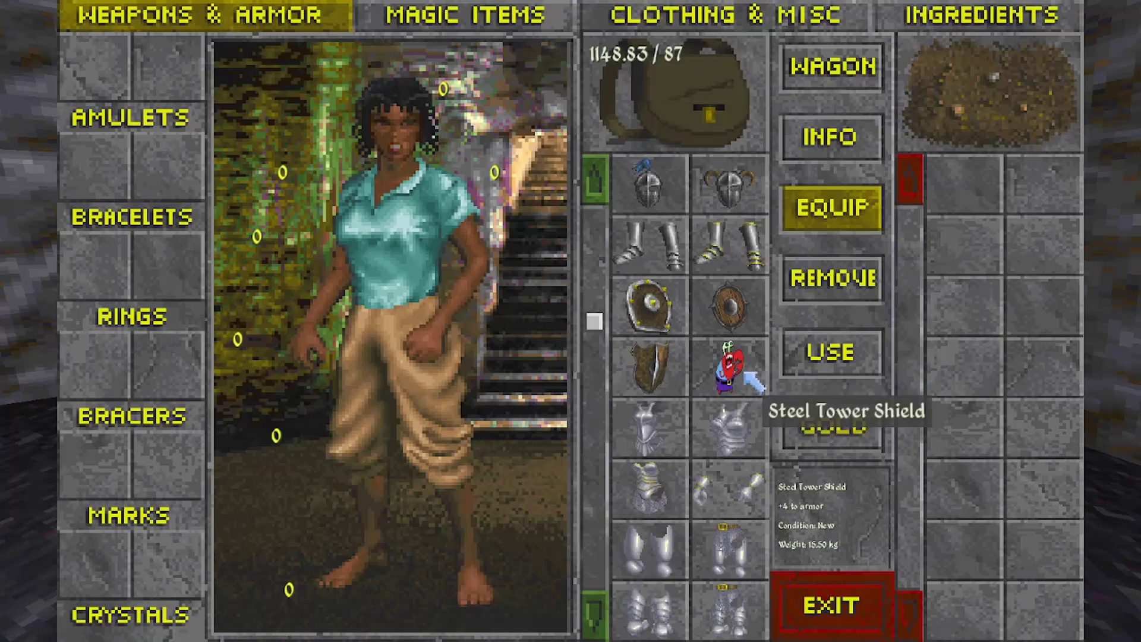
{"action": "left_click", "coordinate": [732, 366]}
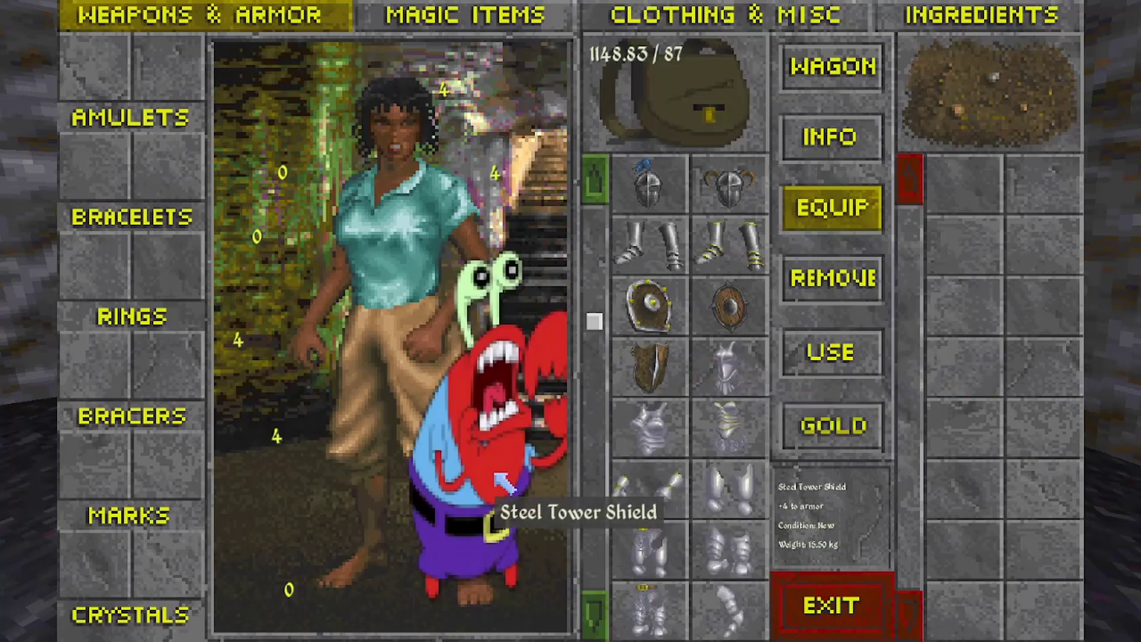
{"action": "left_click", "coordinate": [522, 459]}
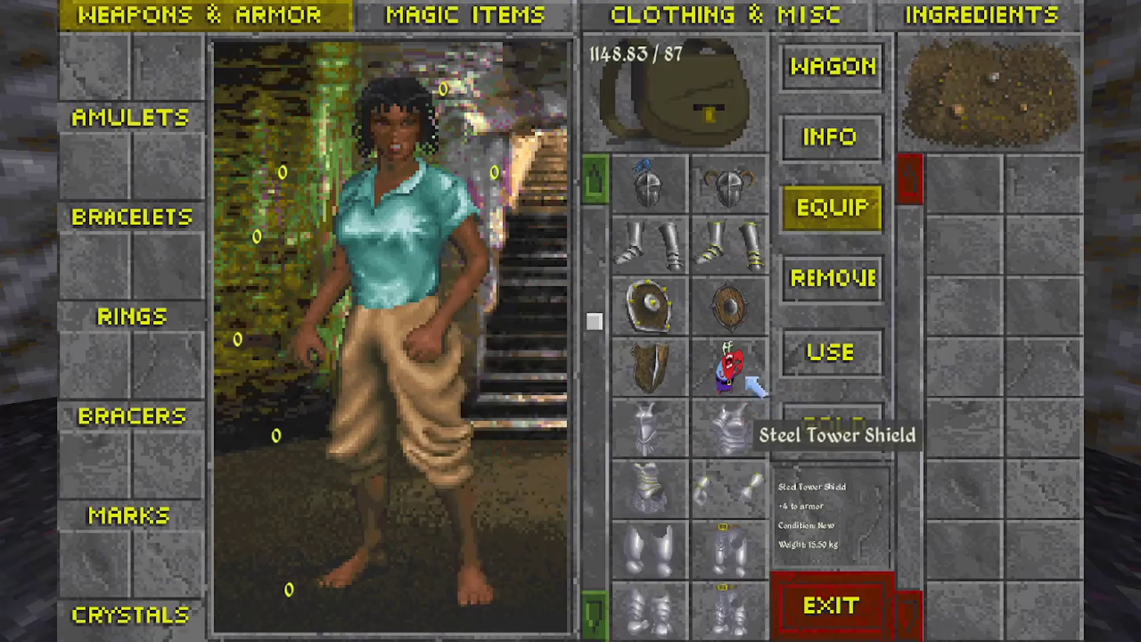
{"action": "left_click", "coordinate": [731, 366]}
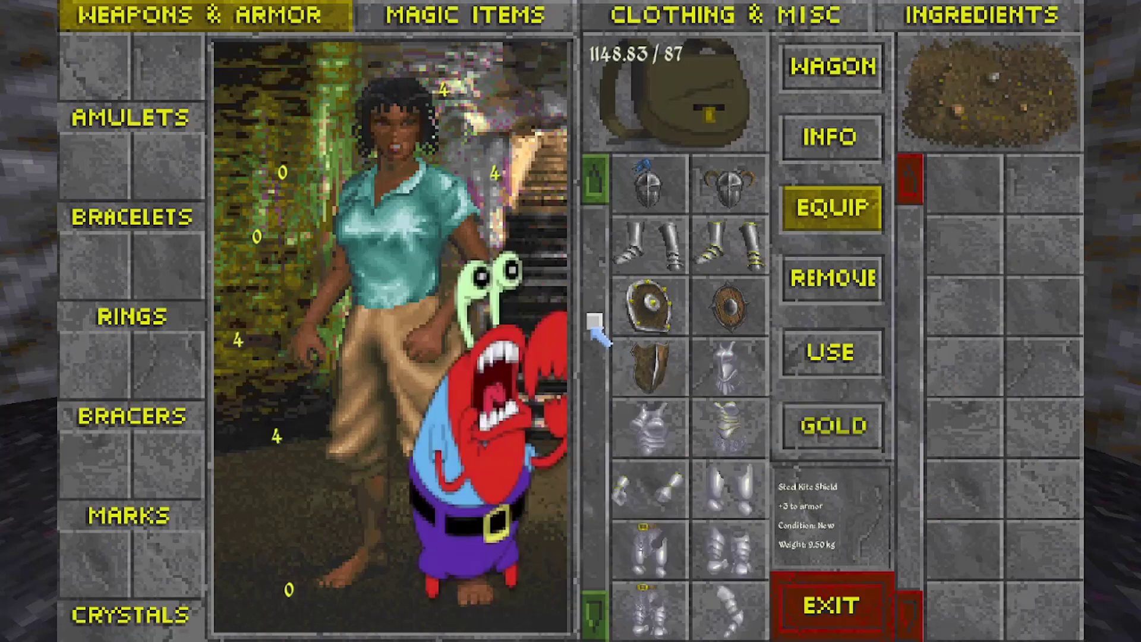
{"action": "left_click_drag", "start_coordinate": [596, 321], "coordinate": [595, 333]}
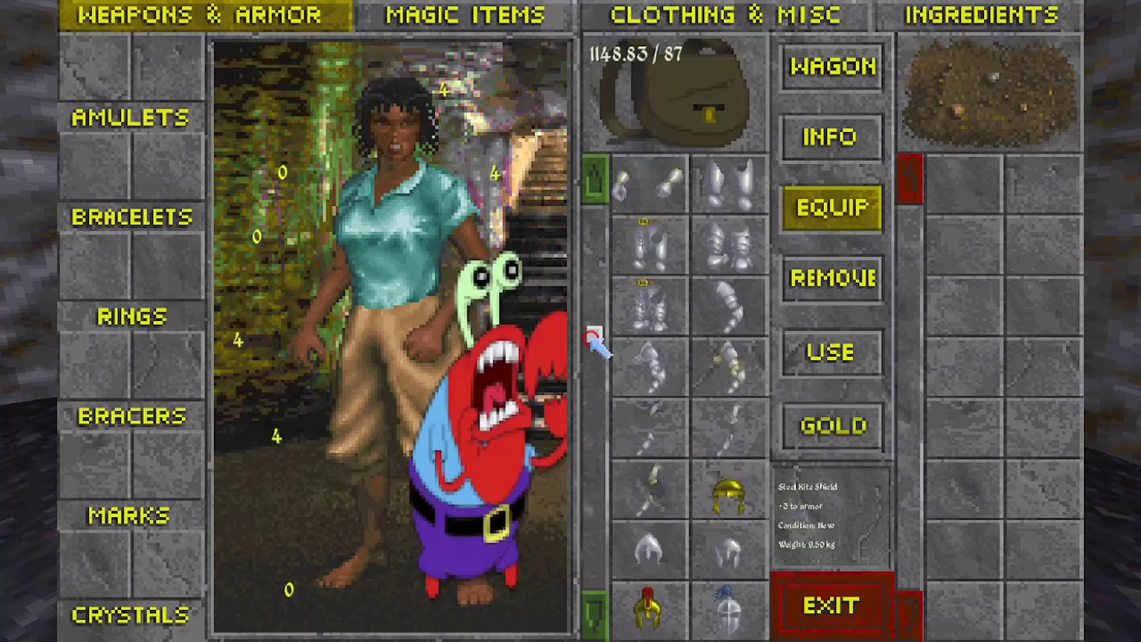
Step: Close the inventory and exit Daggerfall Unity through the pause menu, confirming YES
{"action": "left_click", "coordinate": [858, 616]}
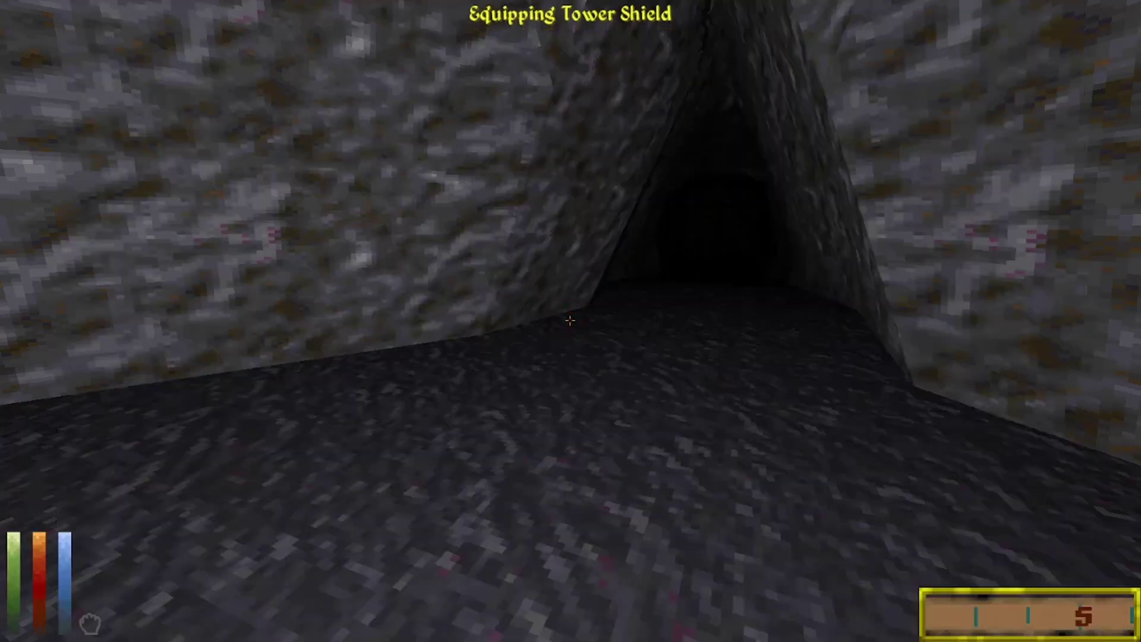
{"action": "key", "text": "Escape"}
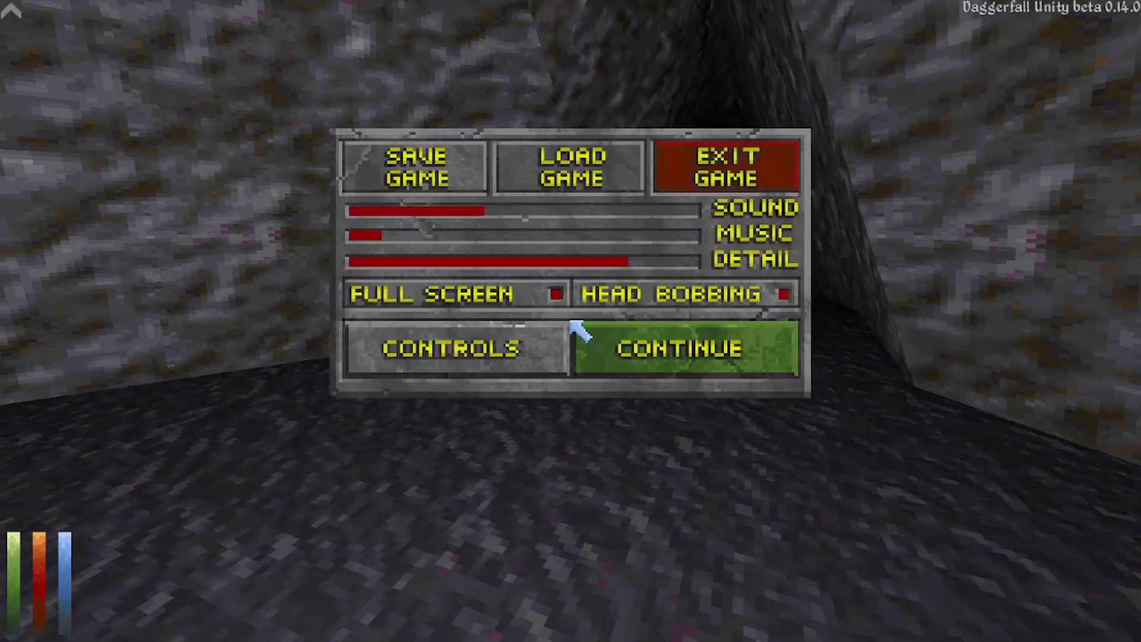
{"action": "left_click", "coordinate": [704, 169]}
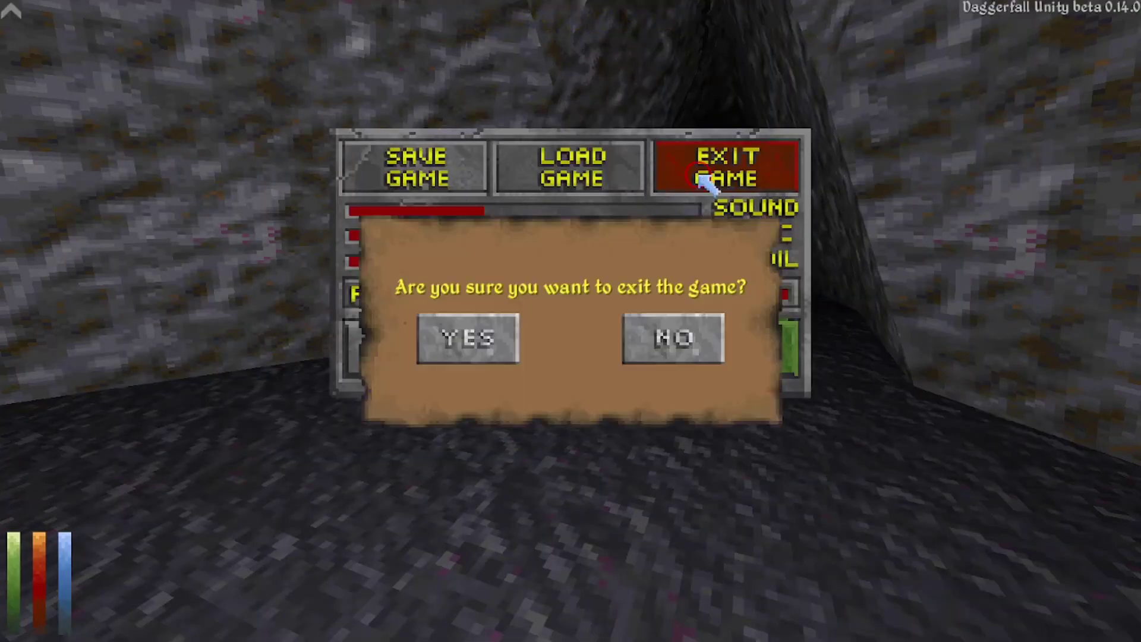
{"action": "left_click", "coordinate": [489, 339]}
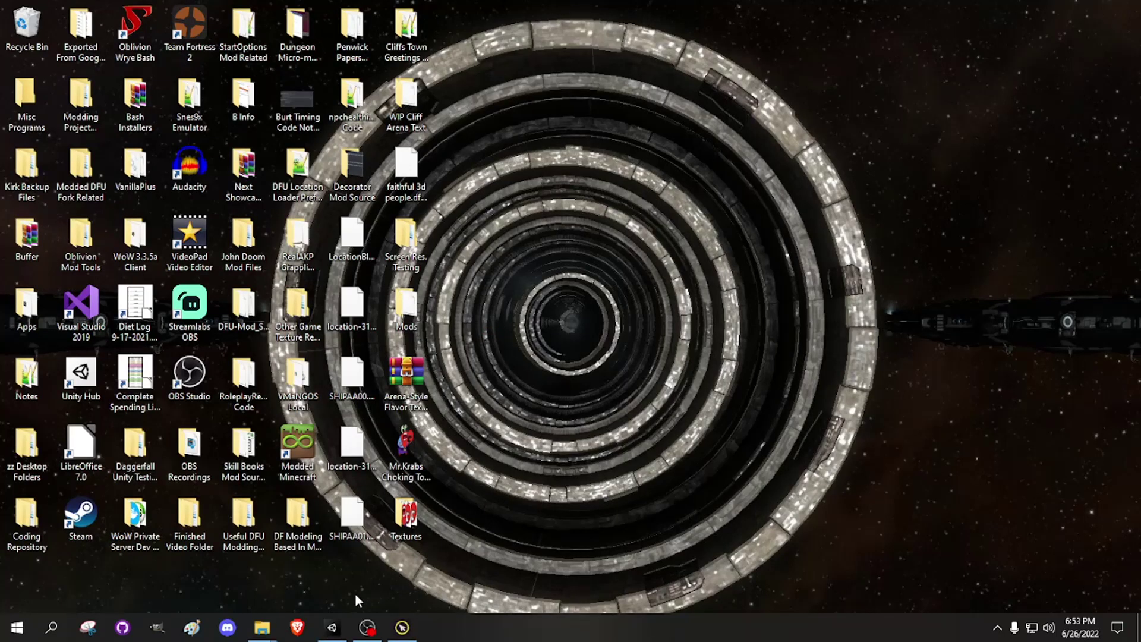